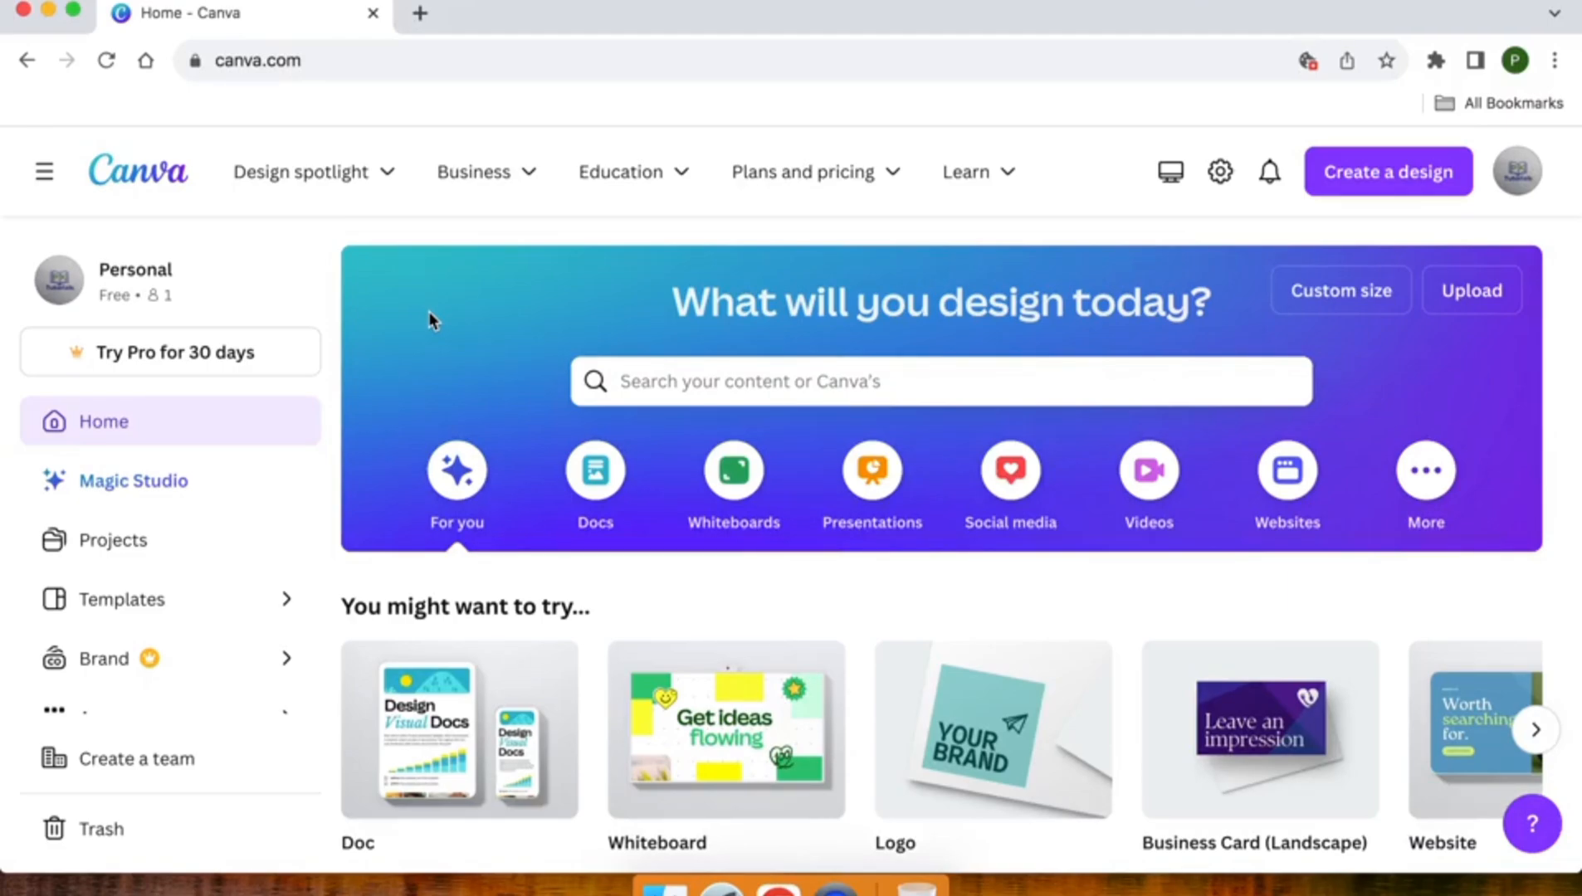
# - Look through the recent designs and the suggested design types on the home page
pyautogui.scroll(-10, 429, 312)
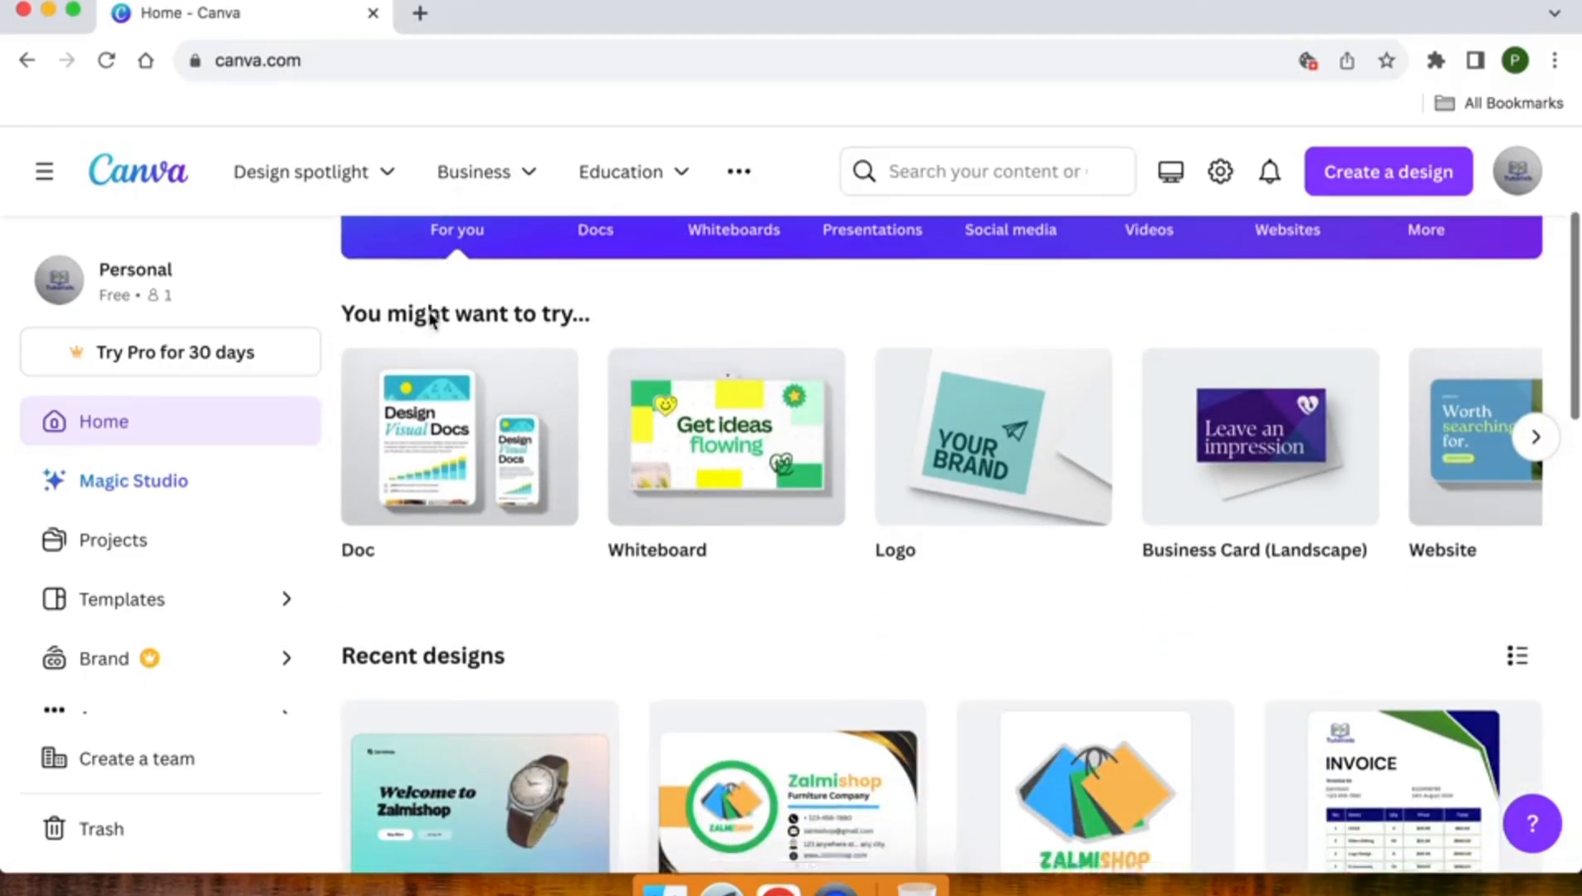
pyautogui.scroll(-10, 1050, 419)
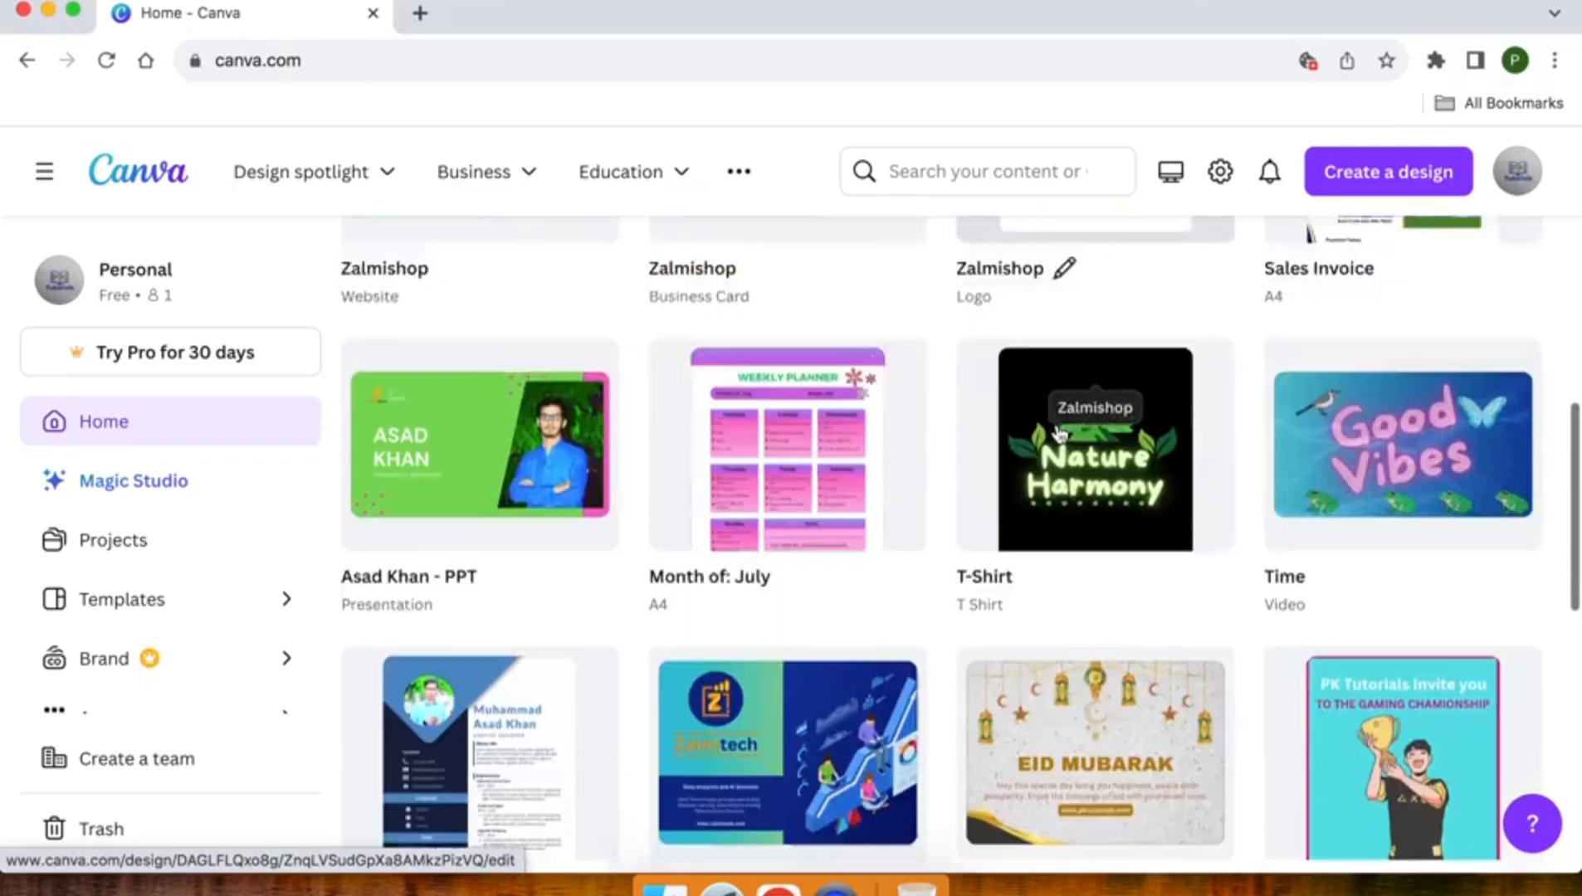
pyautogui.scroll(-5, 1059, 434)
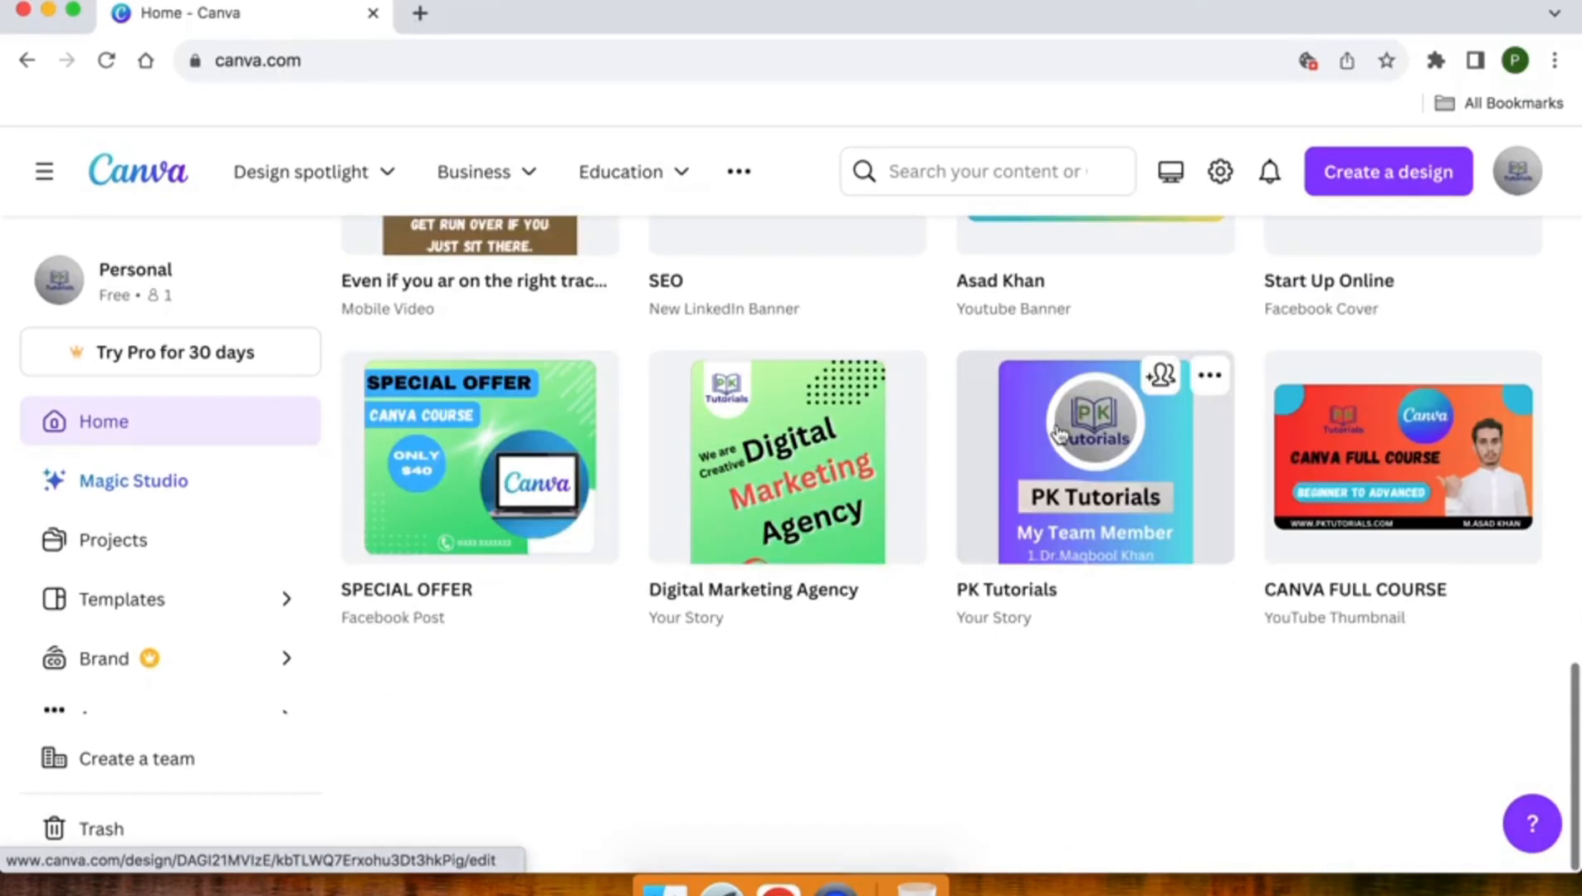
pyautogui.scroll(5, 1059, 434)
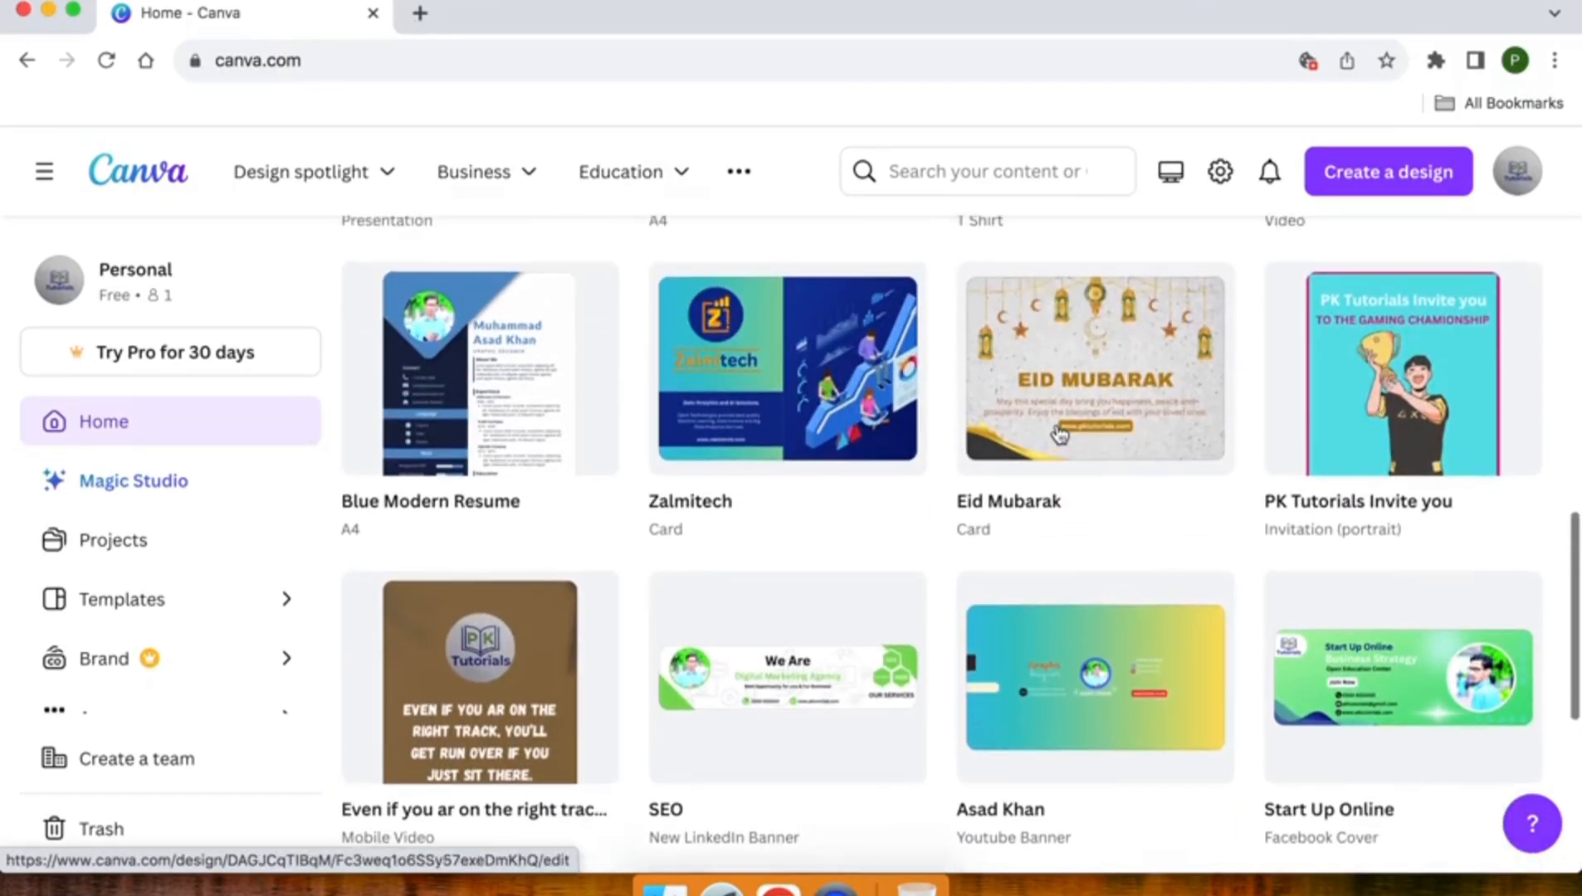
pyautogui.scroll(4, 1059, 433)
pyautogui.scroll(2, 1058, 433)
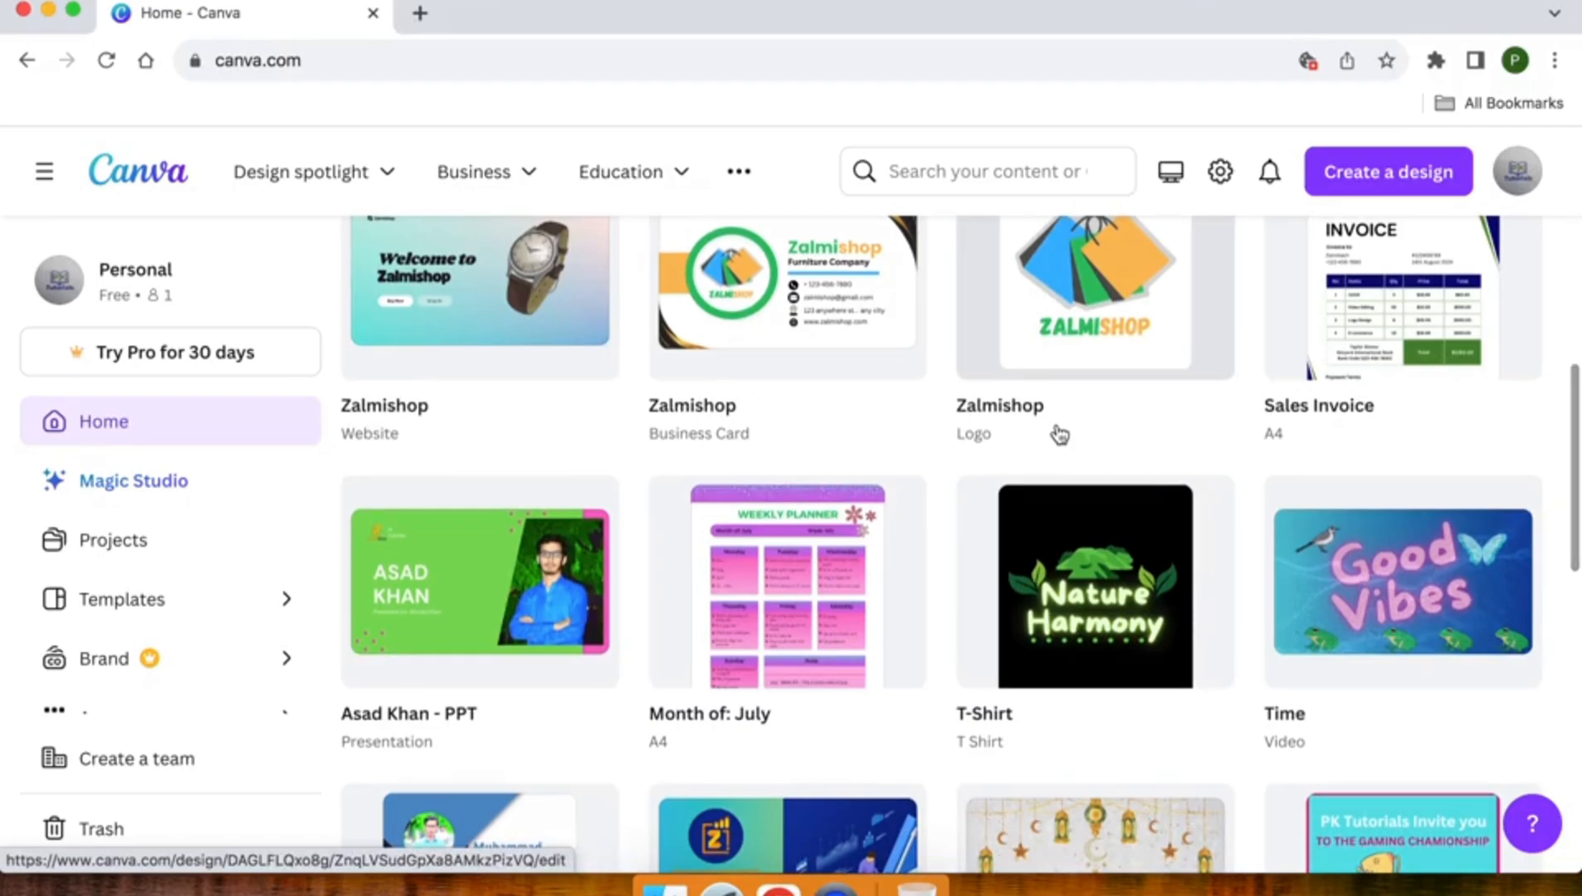
pyautogui.scroll(5, 1059, 434)
pyautogui.scroll(5, 1059, 433)
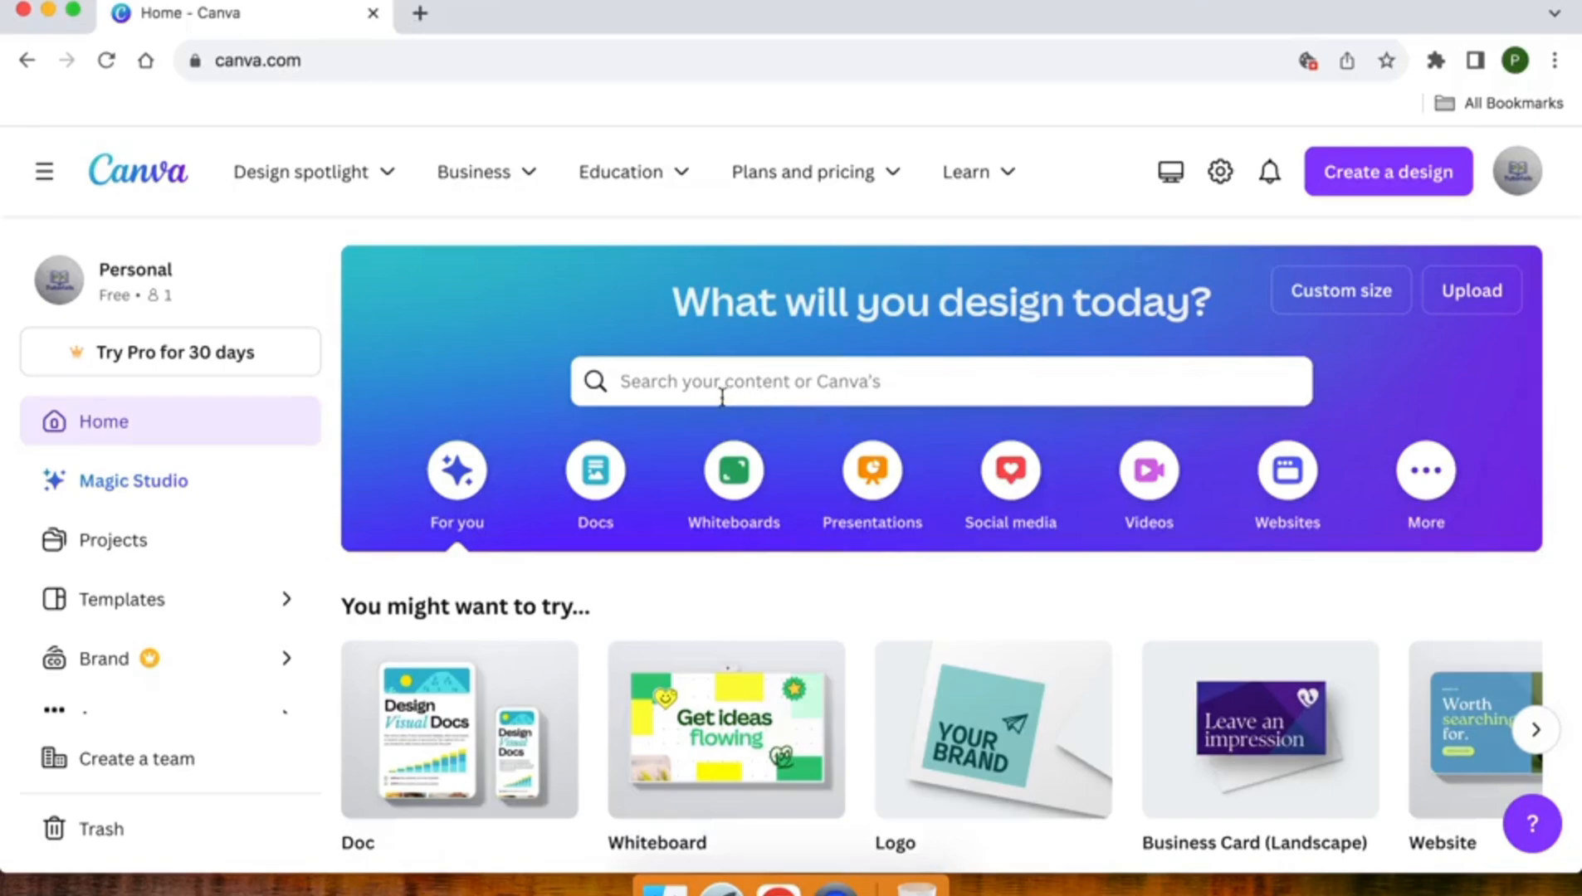
pyautogui.click(1538, 739)
# - Open the Posters page from the marketing designs
pyautogui.moveTo(401, 181)
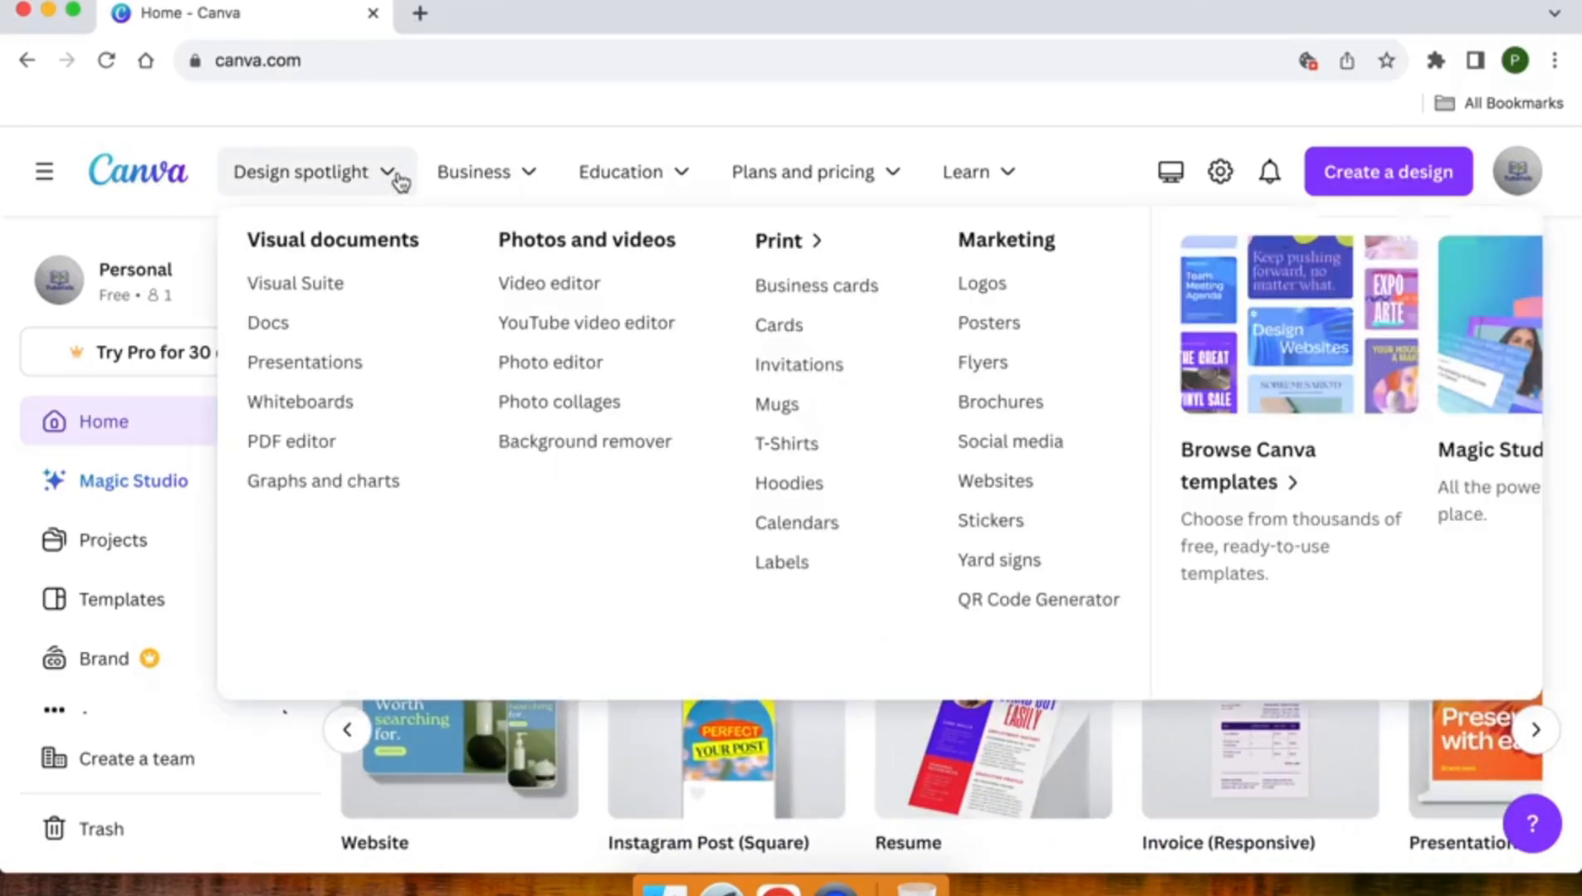
pyautogui.click(1009, 334)
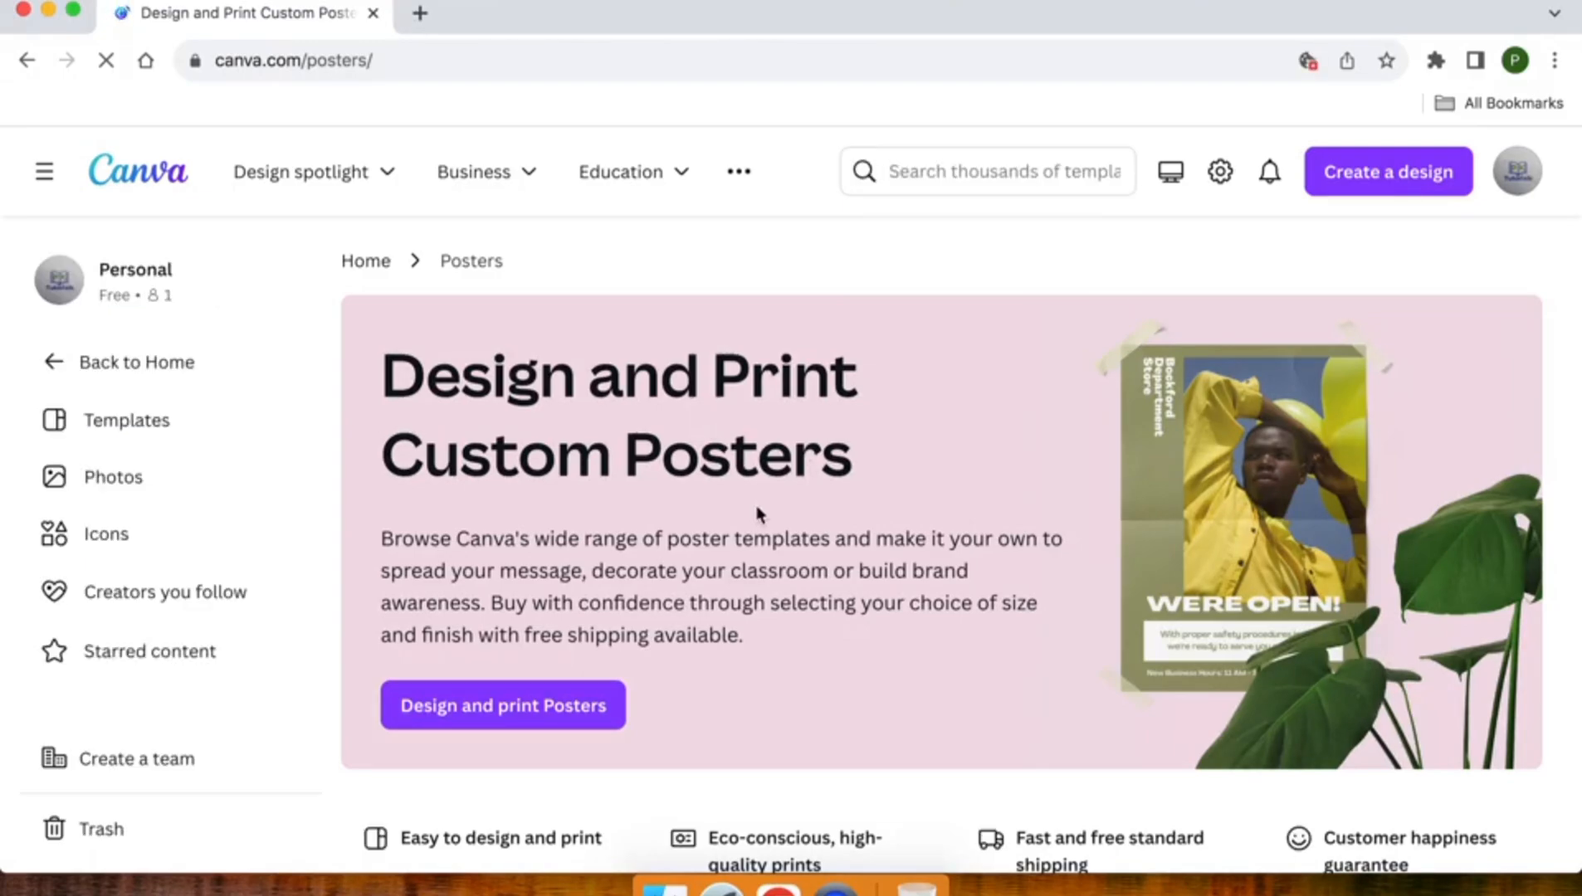
# - Look over the trending poster templates and the range of popular poster categories
pyautogui.scroll(-7, 756, 512)
pyautogui.scroll(-2, 758, 513)
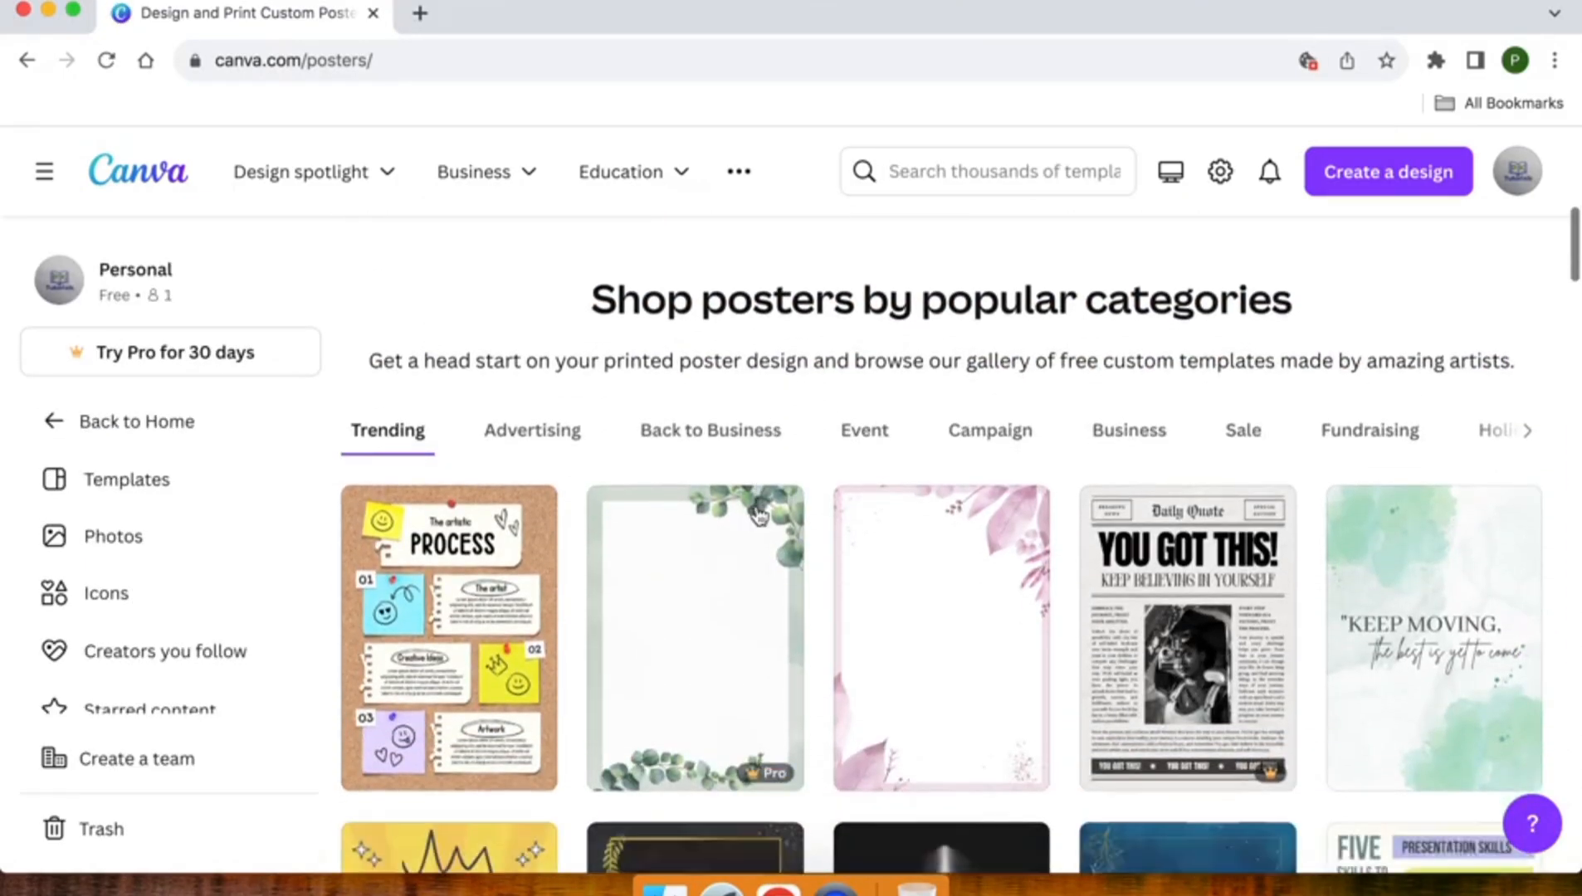
pyautogui.scroll(3, 760, 515)
pyautogui.scroll(3, 758, 515)
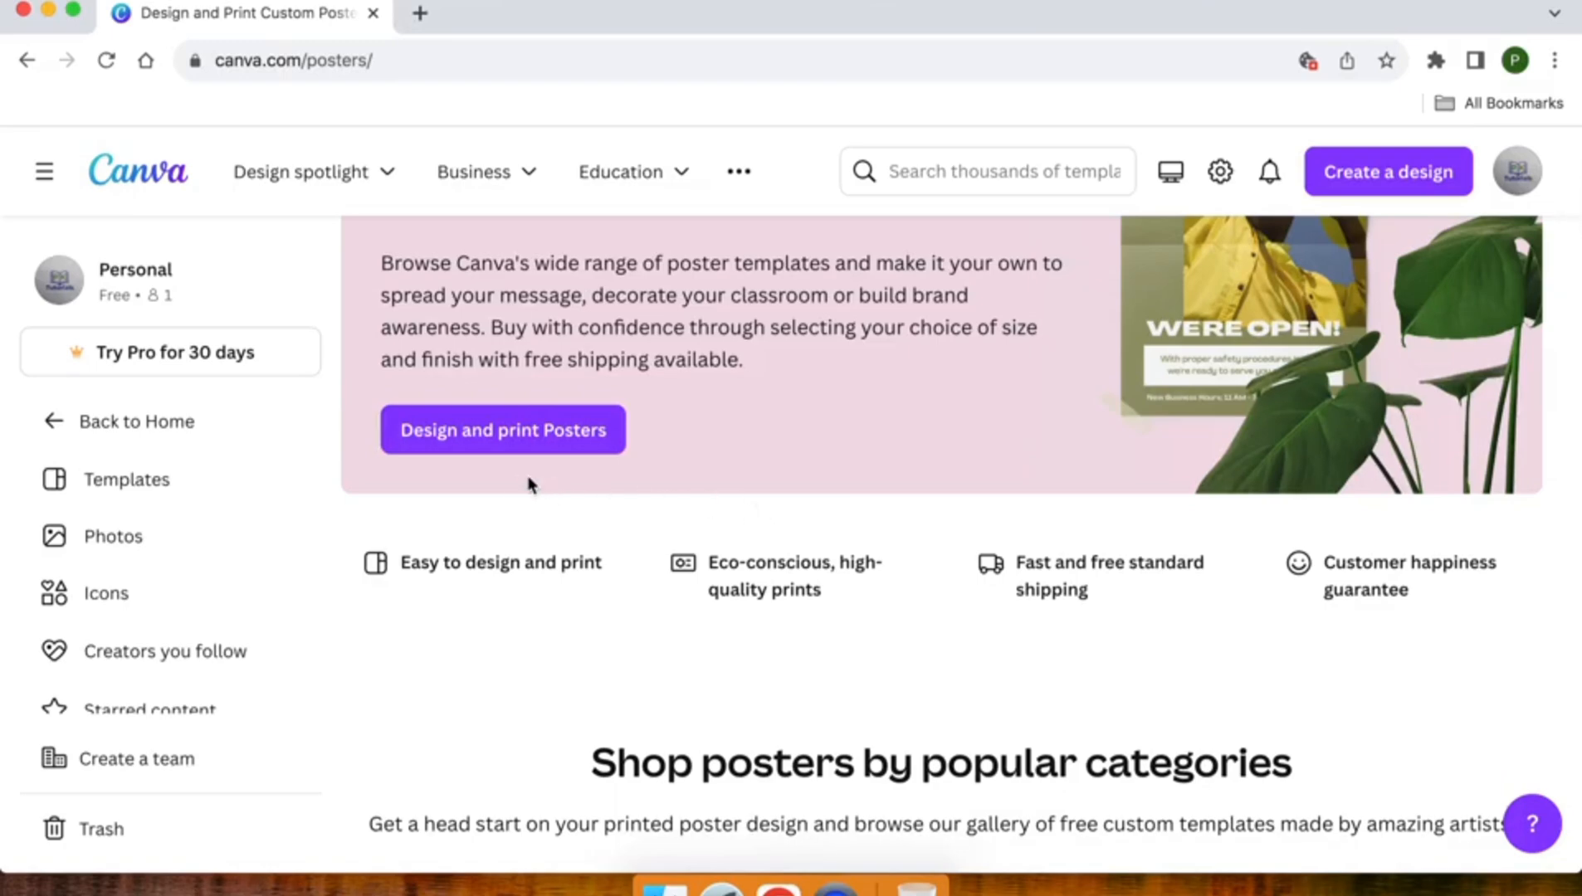
pyautogui.scroll(-5, 561, 448)
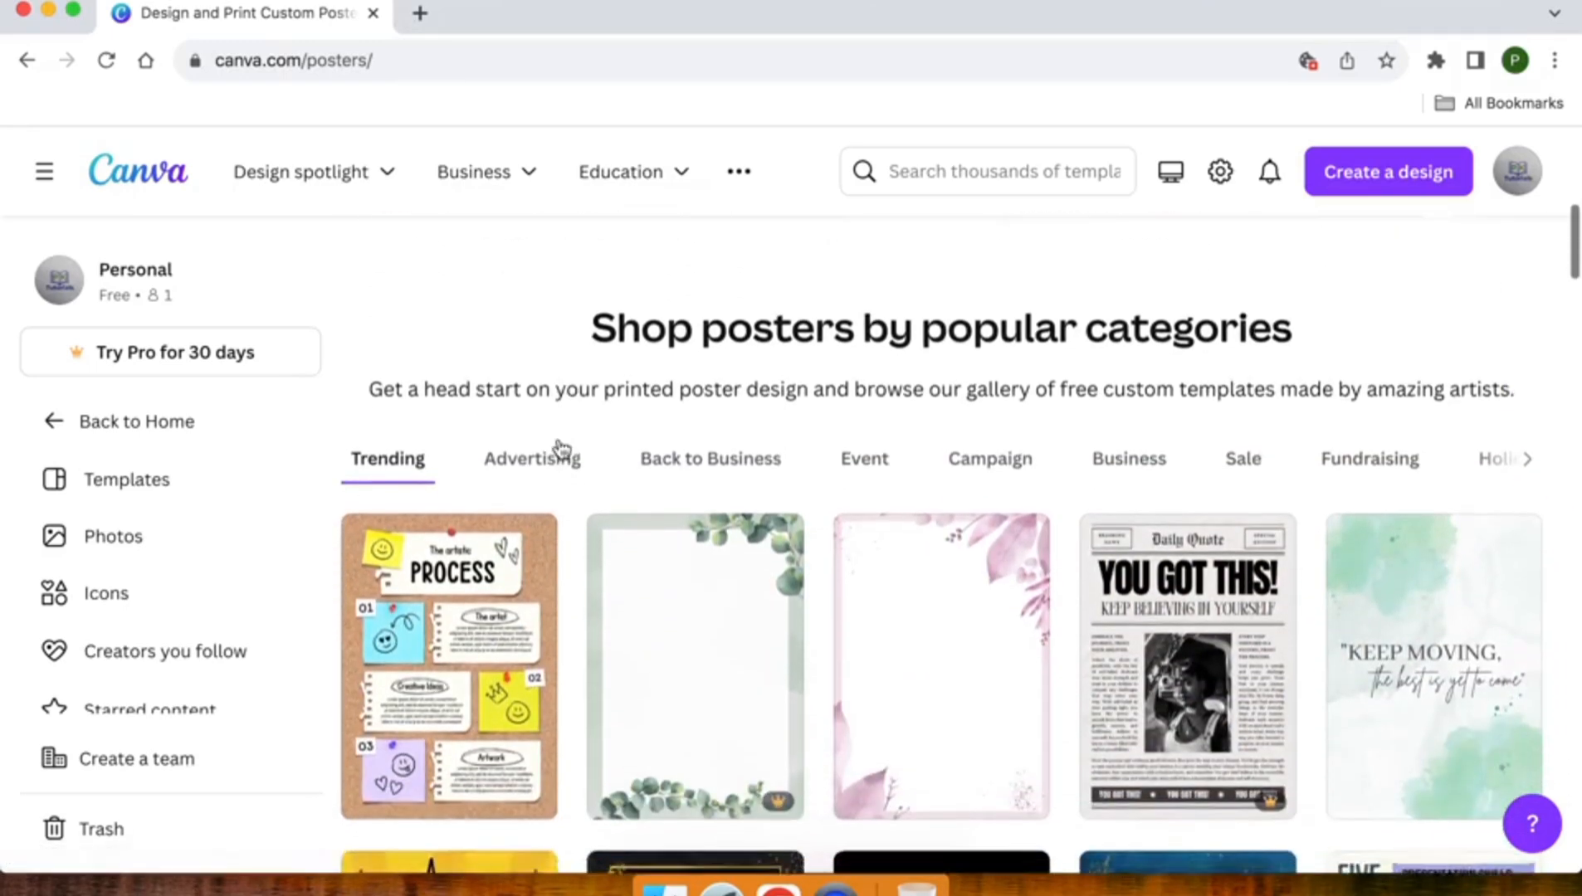
pyautogui.scroll(-2, 559, 448)
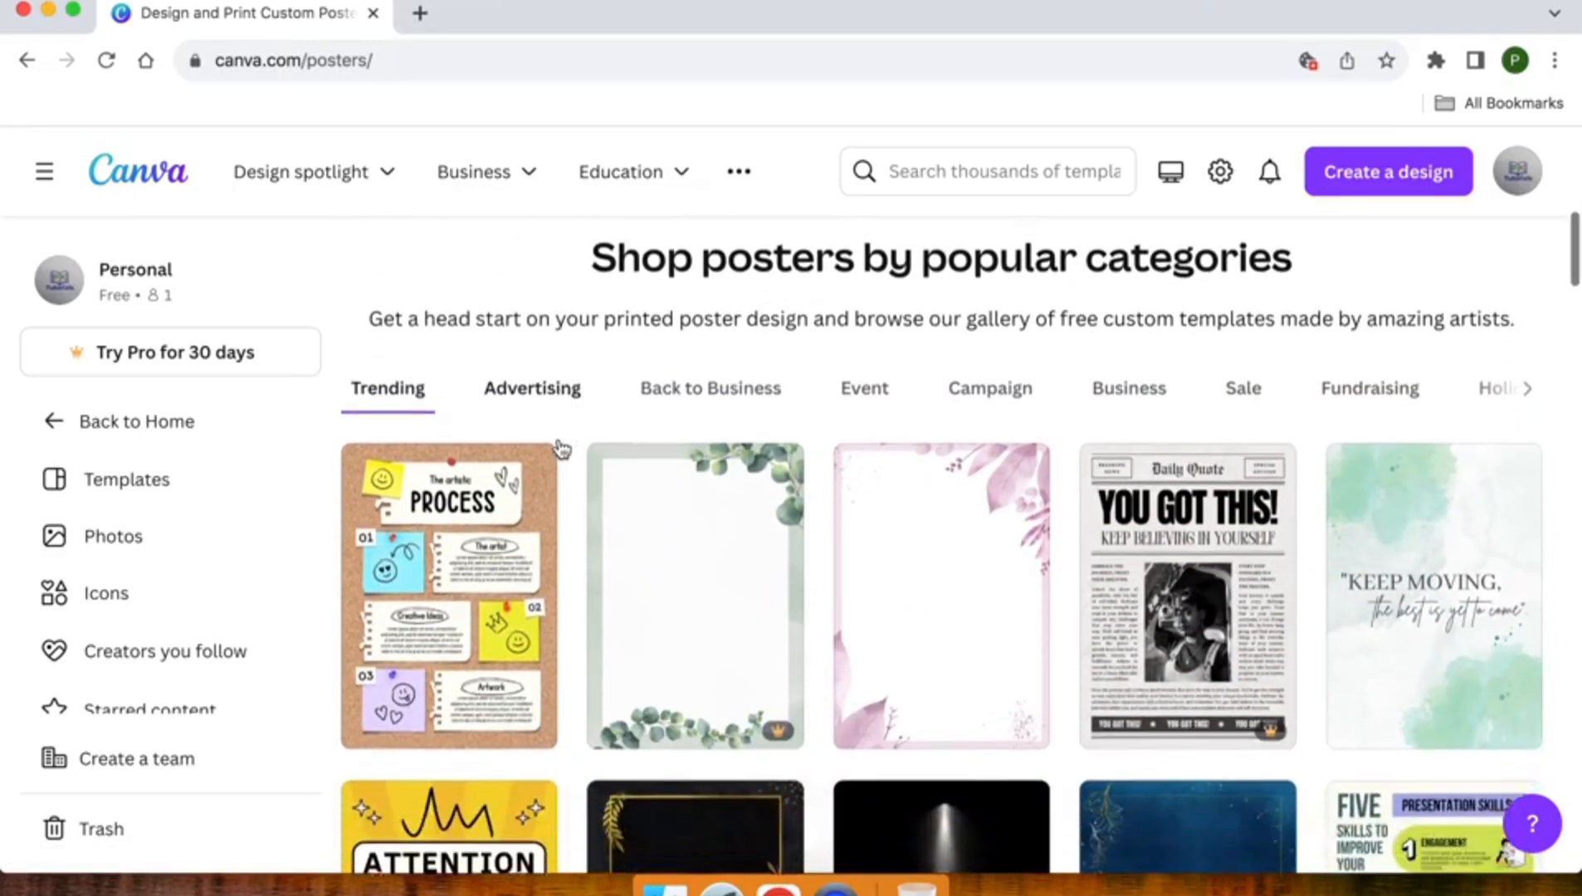
pyautogui.moveTo(1010, 615)
pyautogui.scroll(-7, 1010, 615)
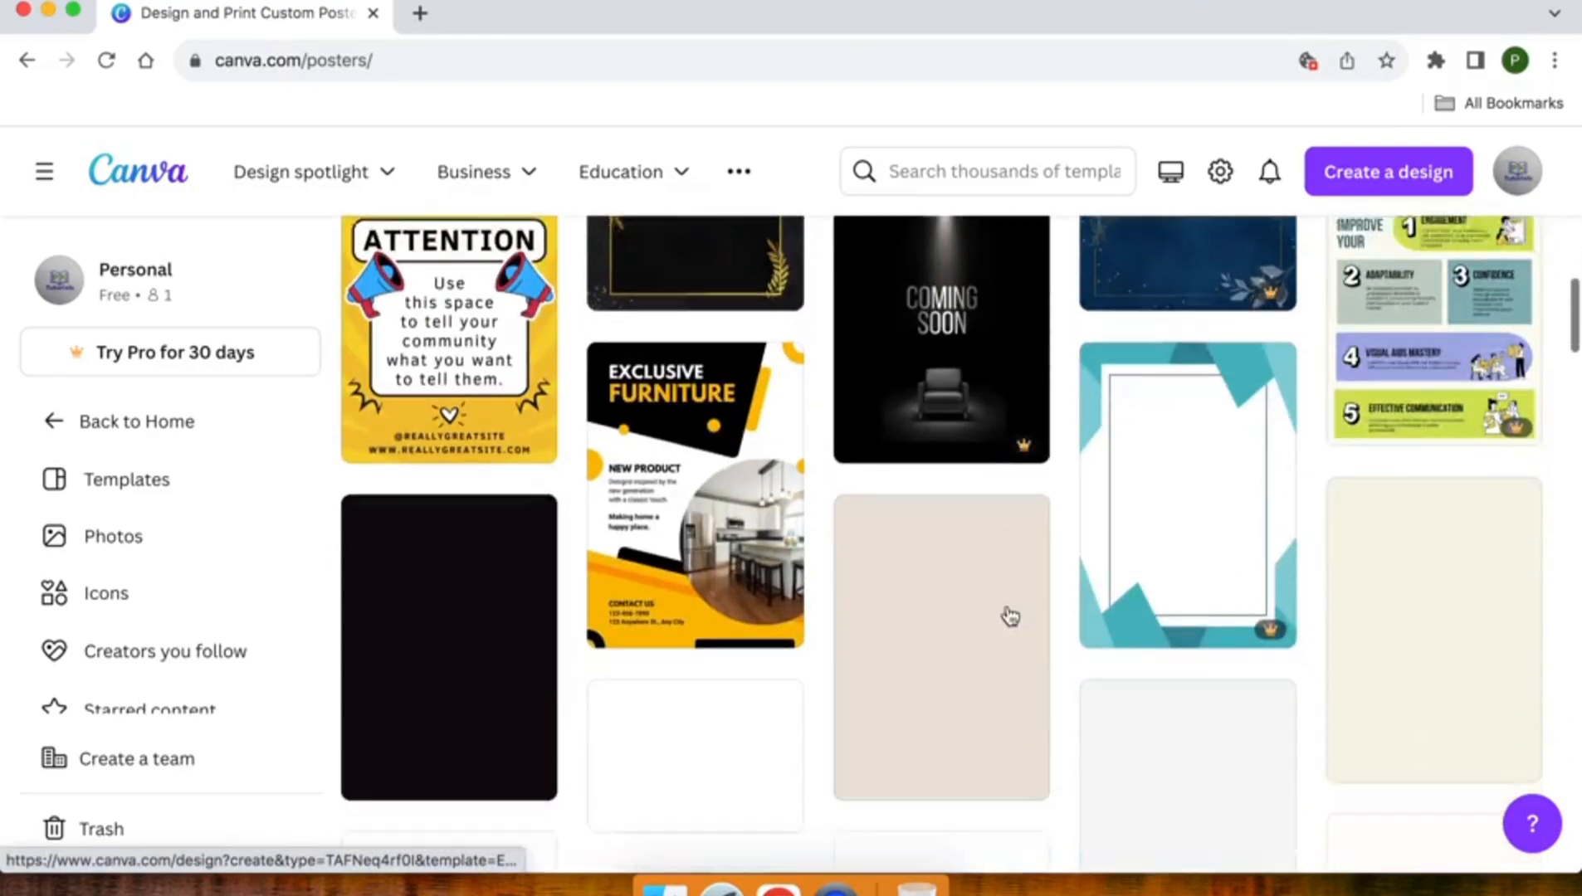
pyautogui.scroll(6, 1010, 615)
pyautogui.scroll(3, 1010, 615)
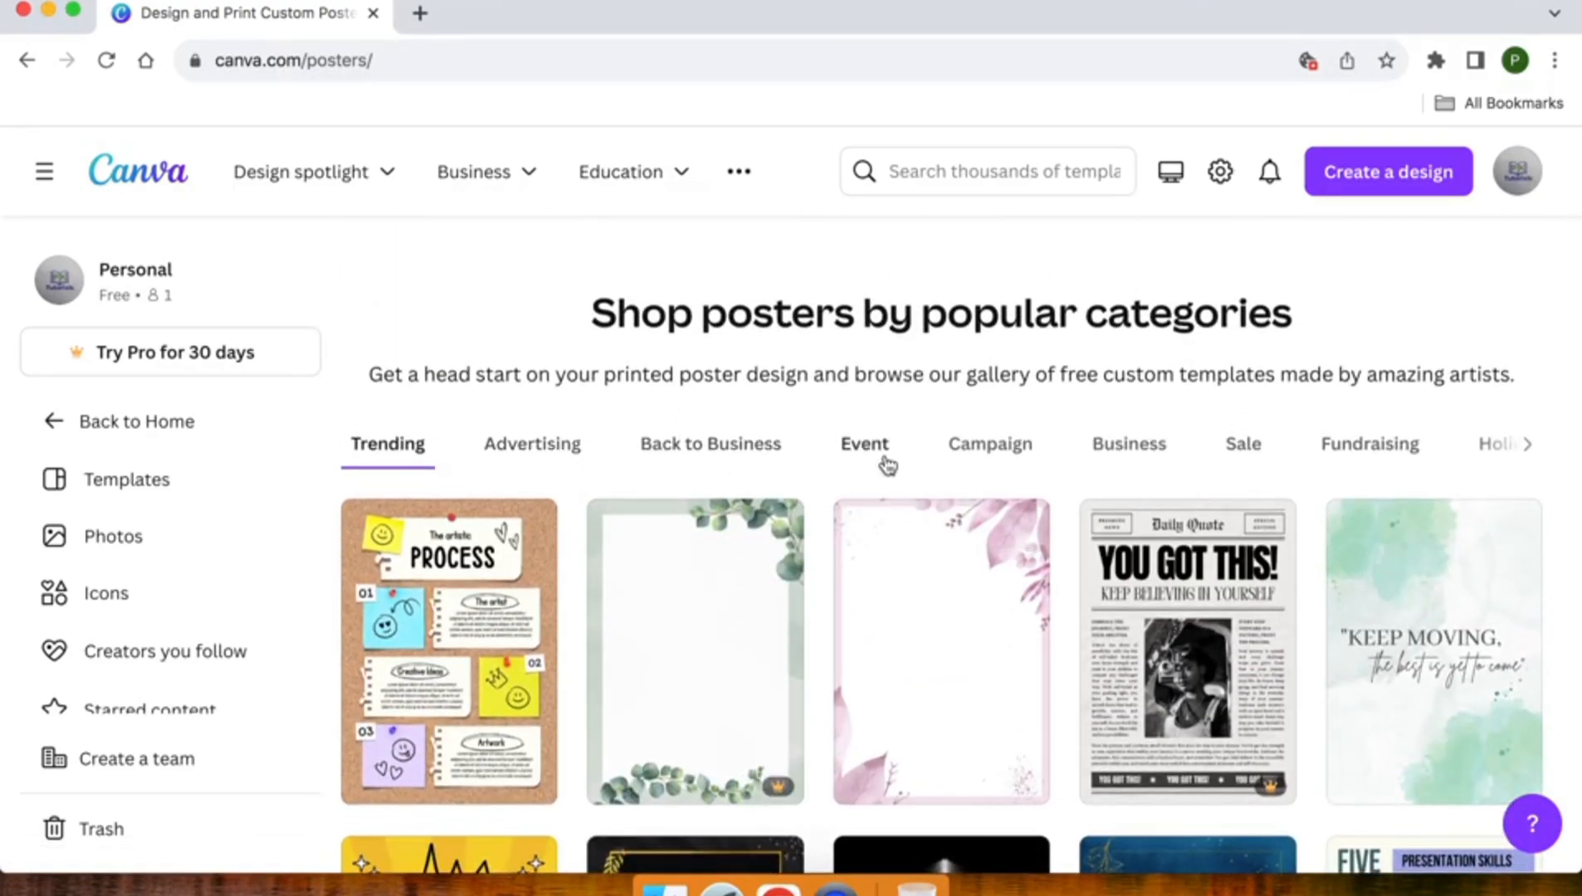
pyautogui.click(1532, 448)
pyautogui.click(1531, 449)
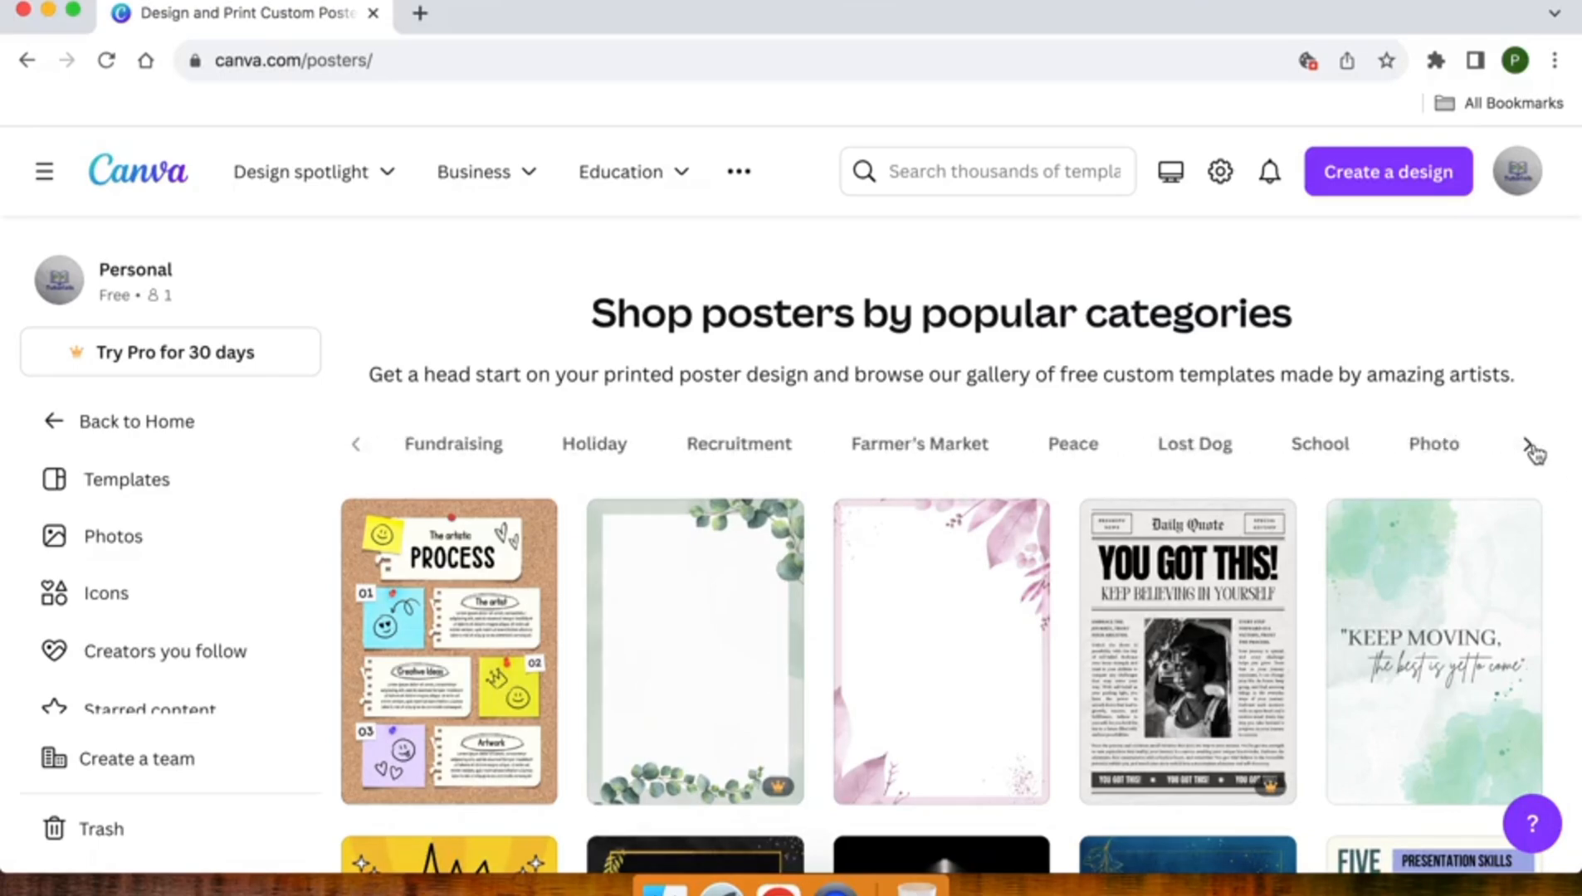
pyautogui.click(357, 450)
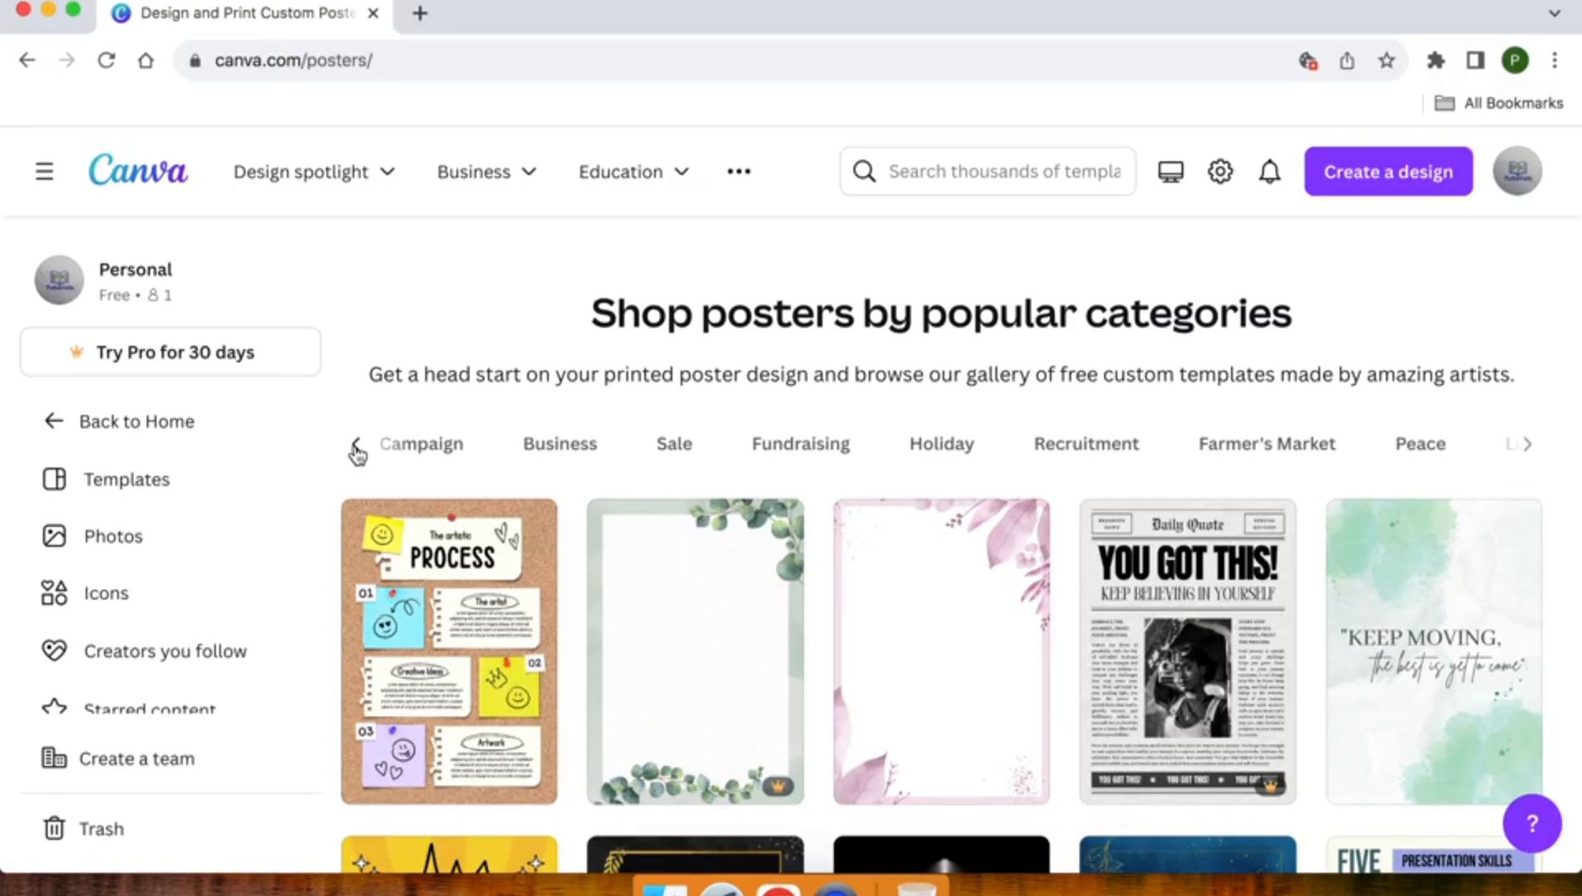
pyautogui.click(357, 450)
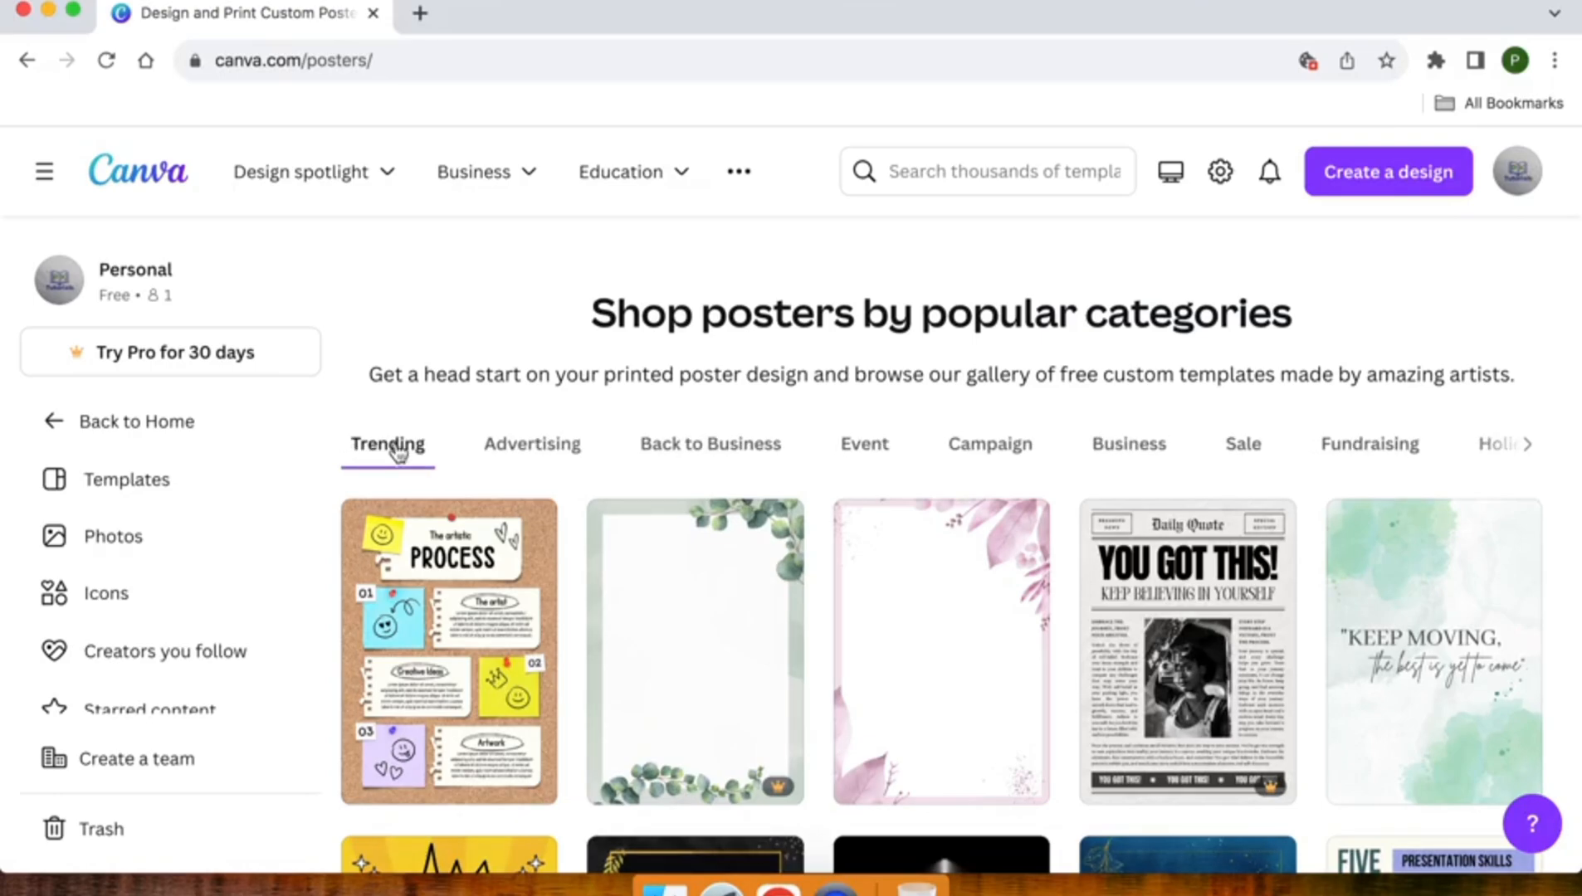
# - Browse the Business poster category and open the gray and blue Digital Marketing Agency template for editing
pyautogui.click(1144, 461)
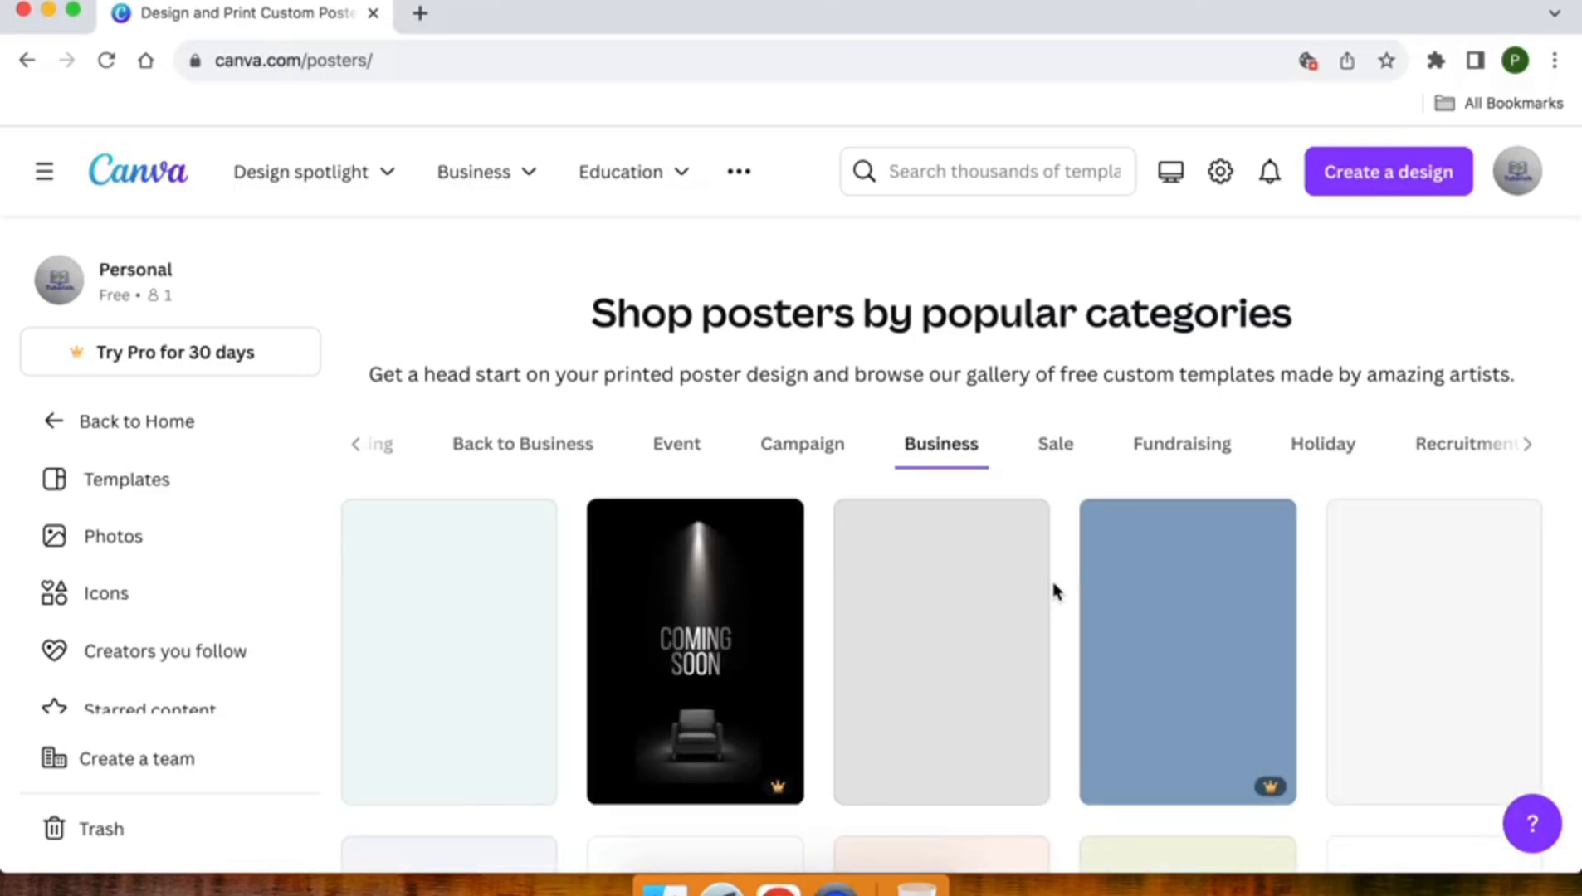
pyautogui.scroll(-3, 1052, 592)
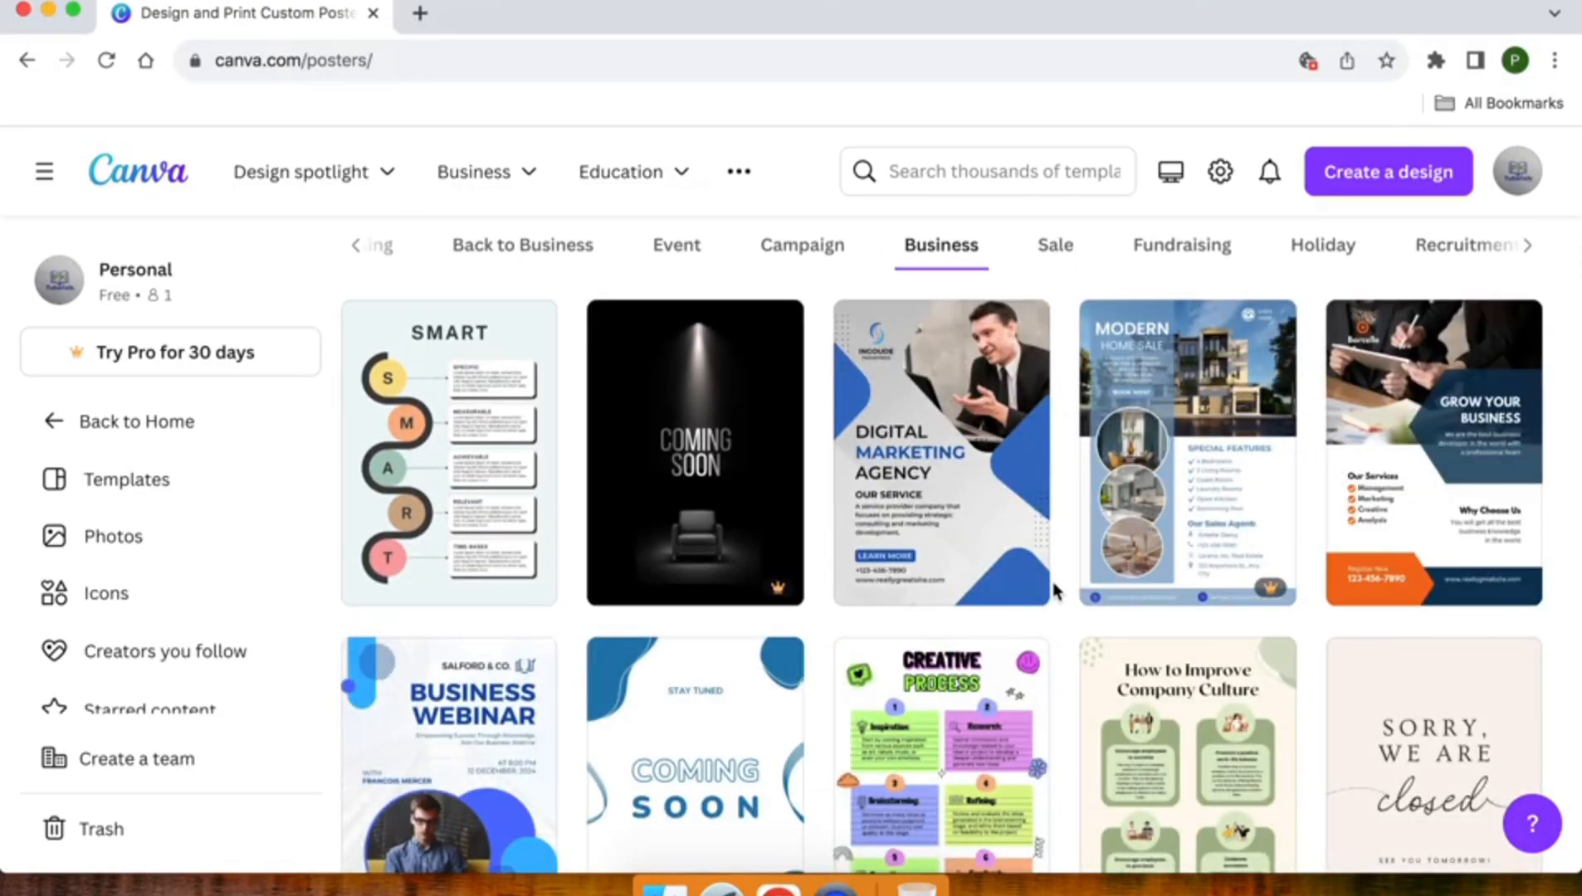
pyautogui.scroll(-2, 1051, 577)
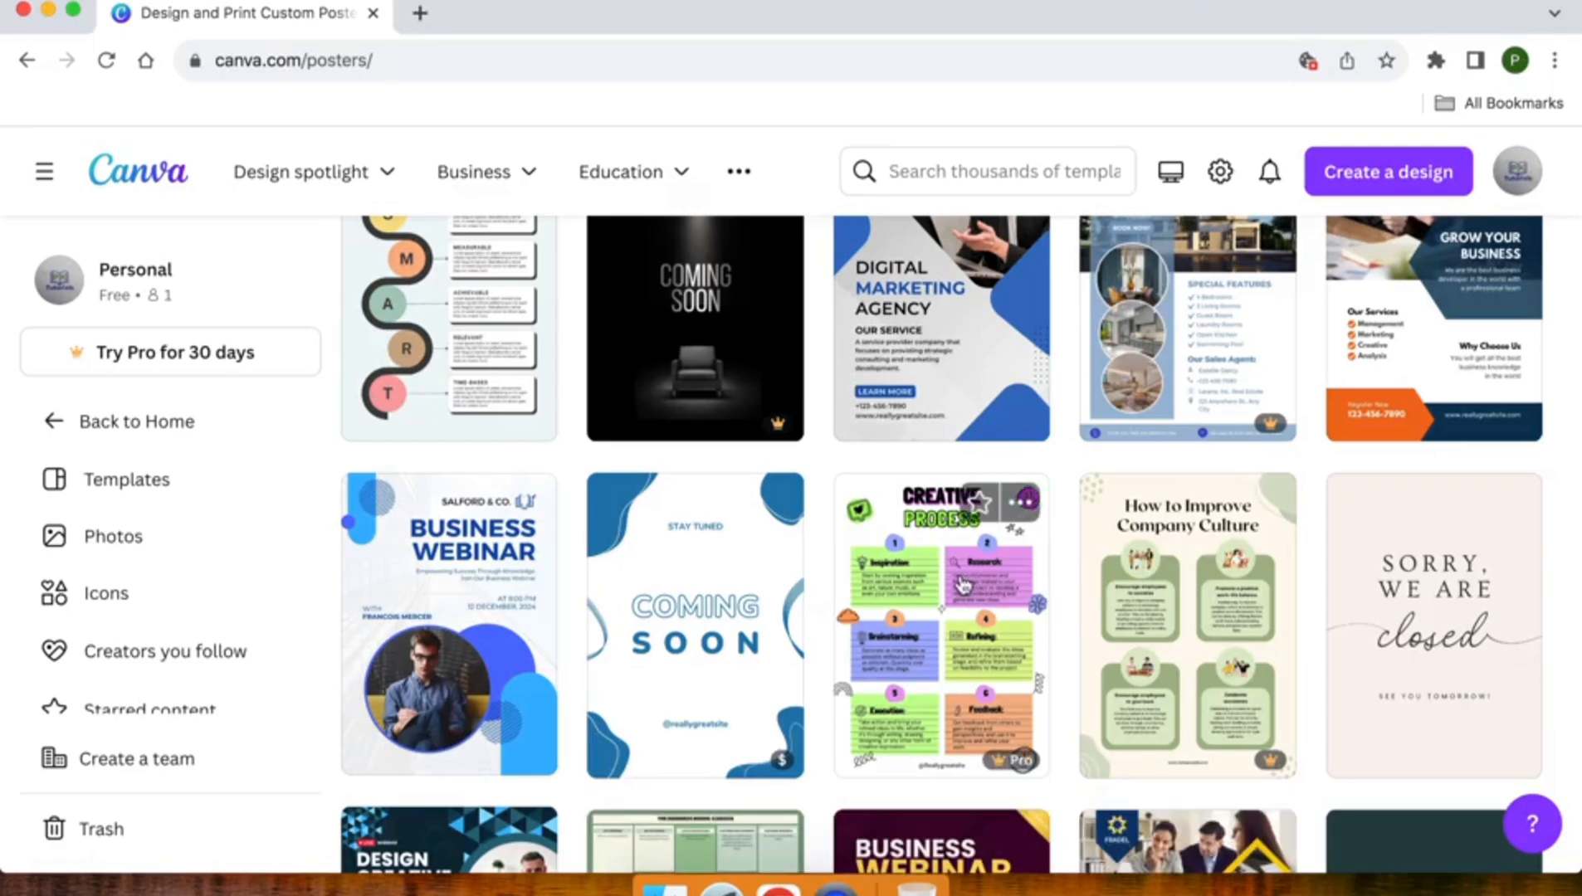
pyautogui.scroll(2, 959, 590)
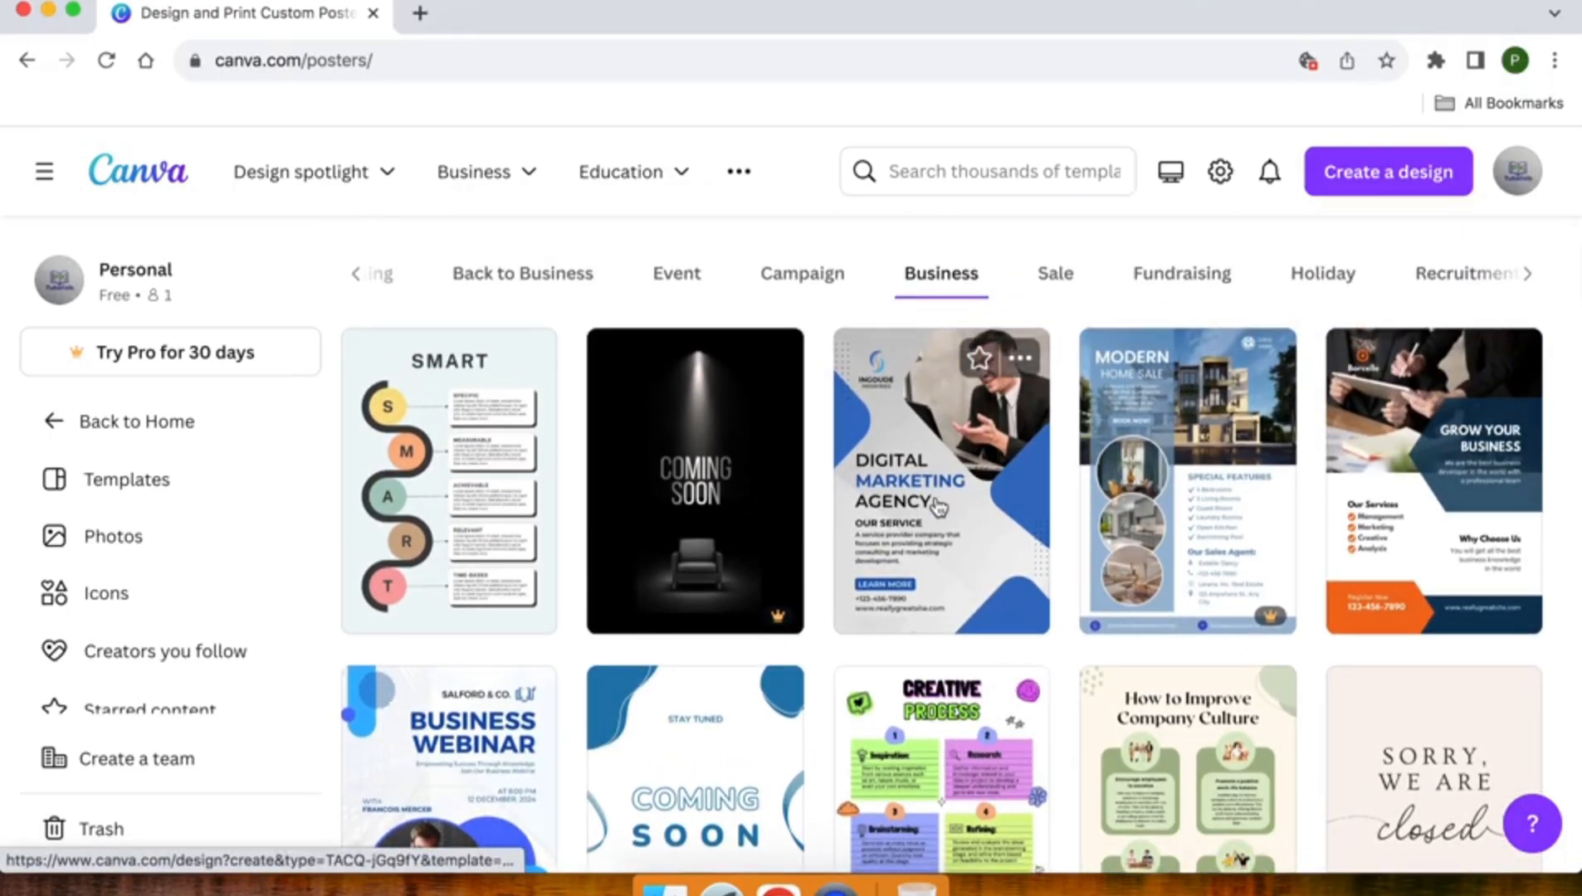
pyautogui.click(939, 507)
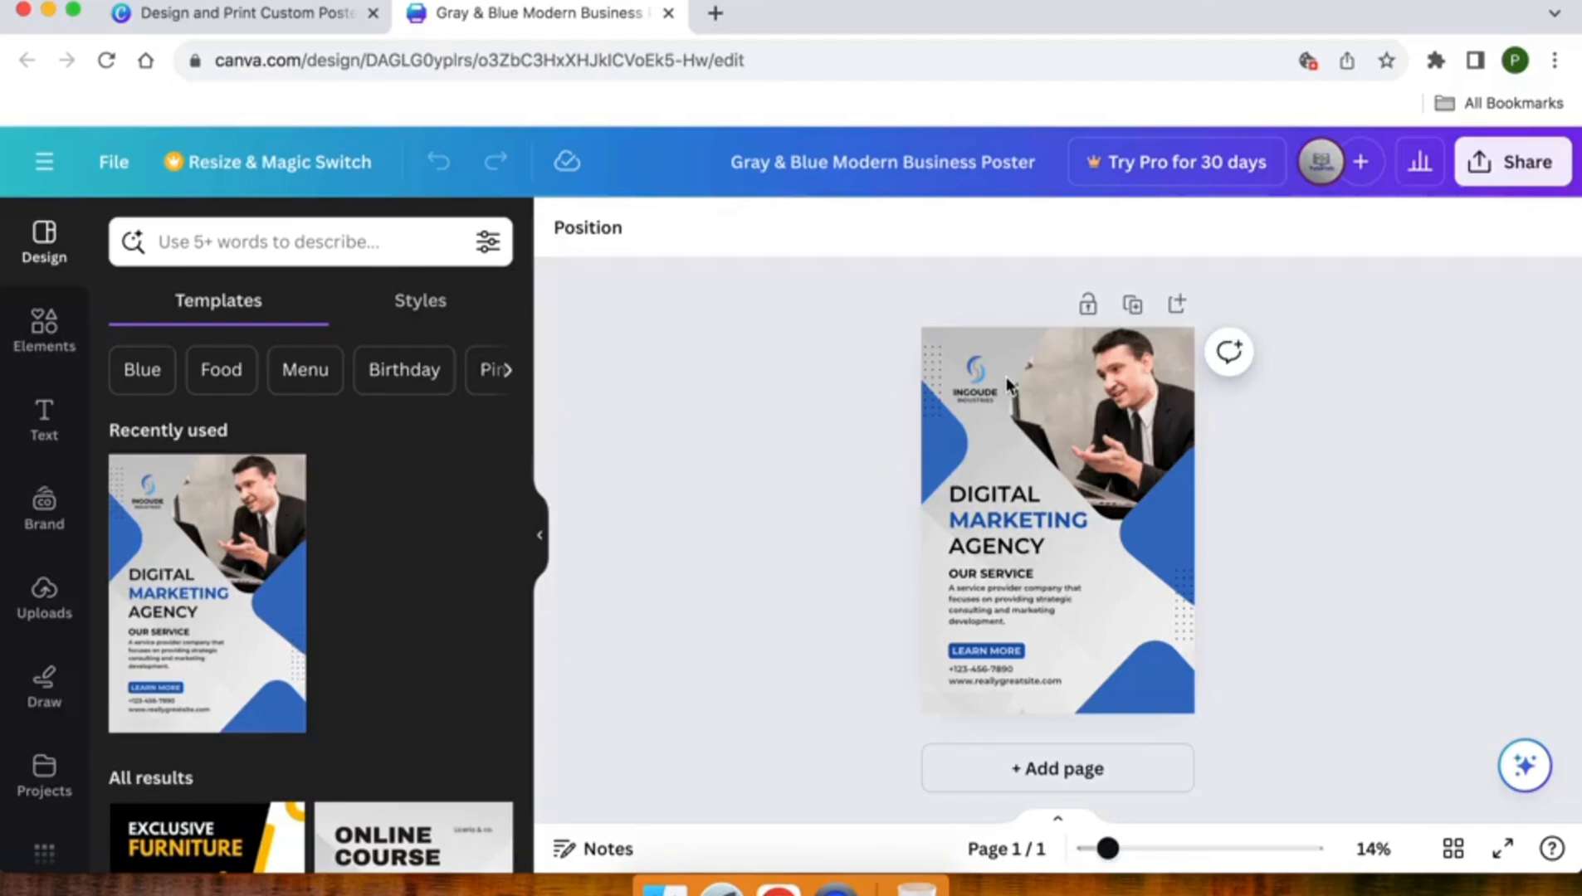
# - Delete the placeholder logo symbol and the INGOUDE and INDUSTRIES texts from the poster
pyautogui.scroll(5, 973, 386)
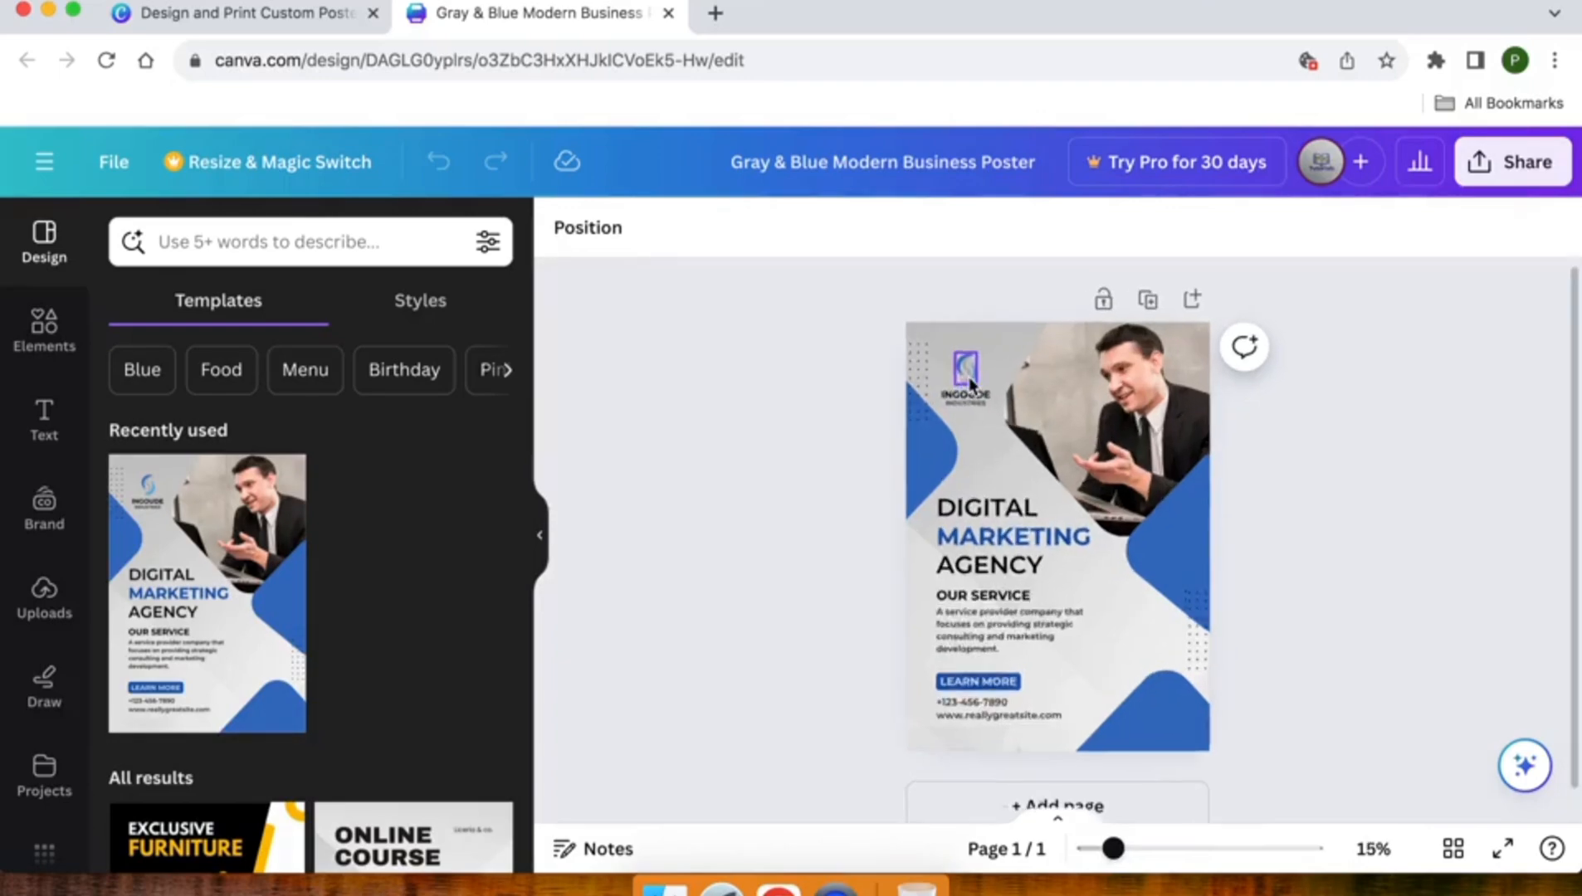
pyautogui.scroll(3, 971, 385)
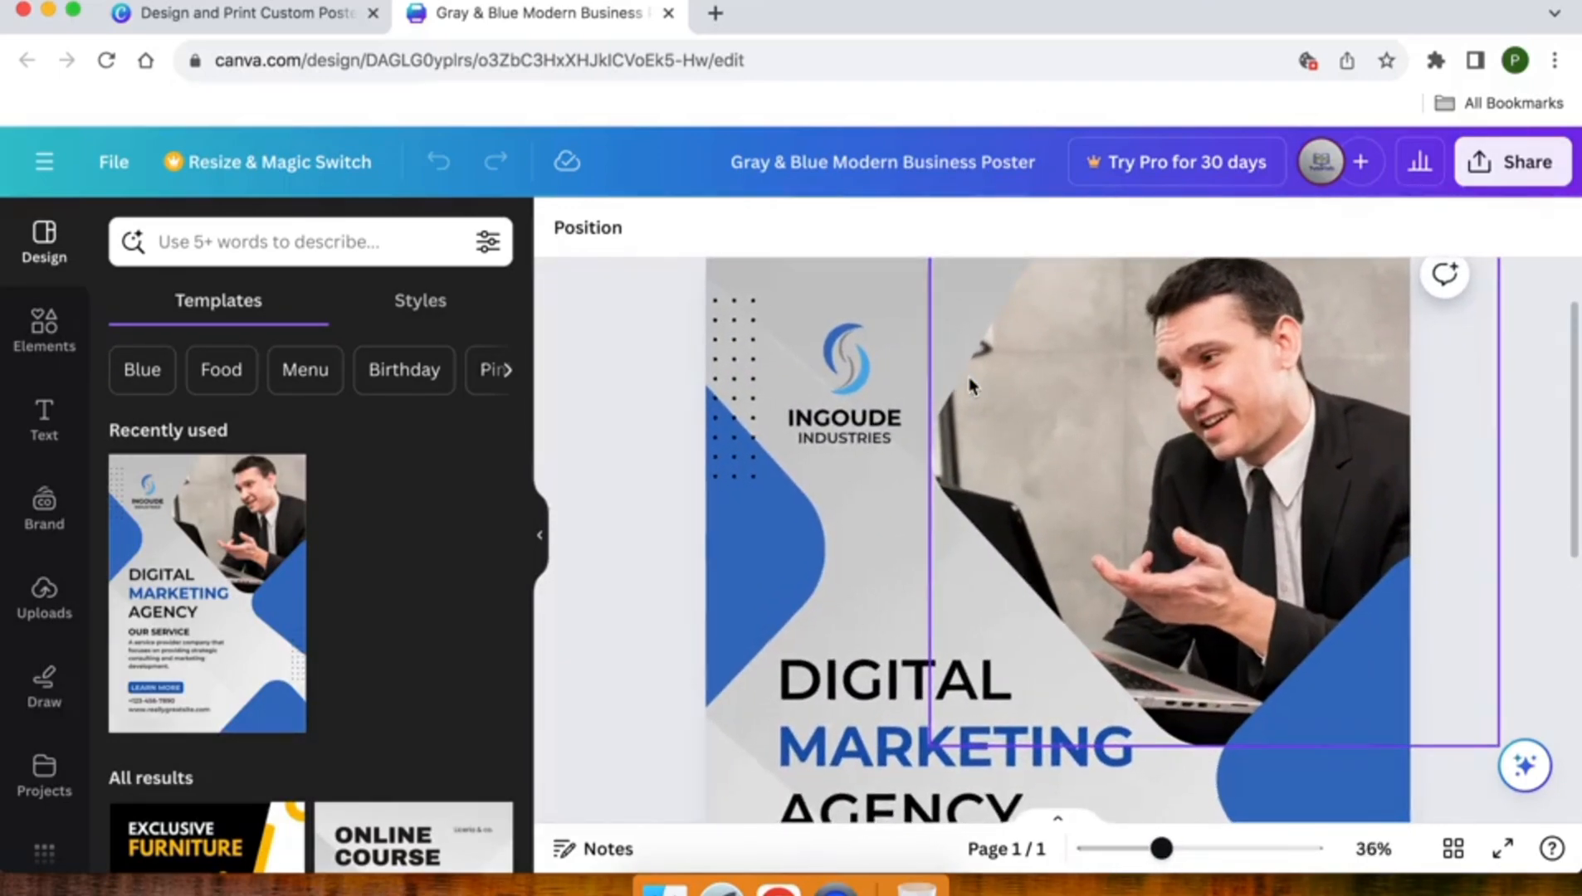
pyautogui.scroll(2, 972, 387)
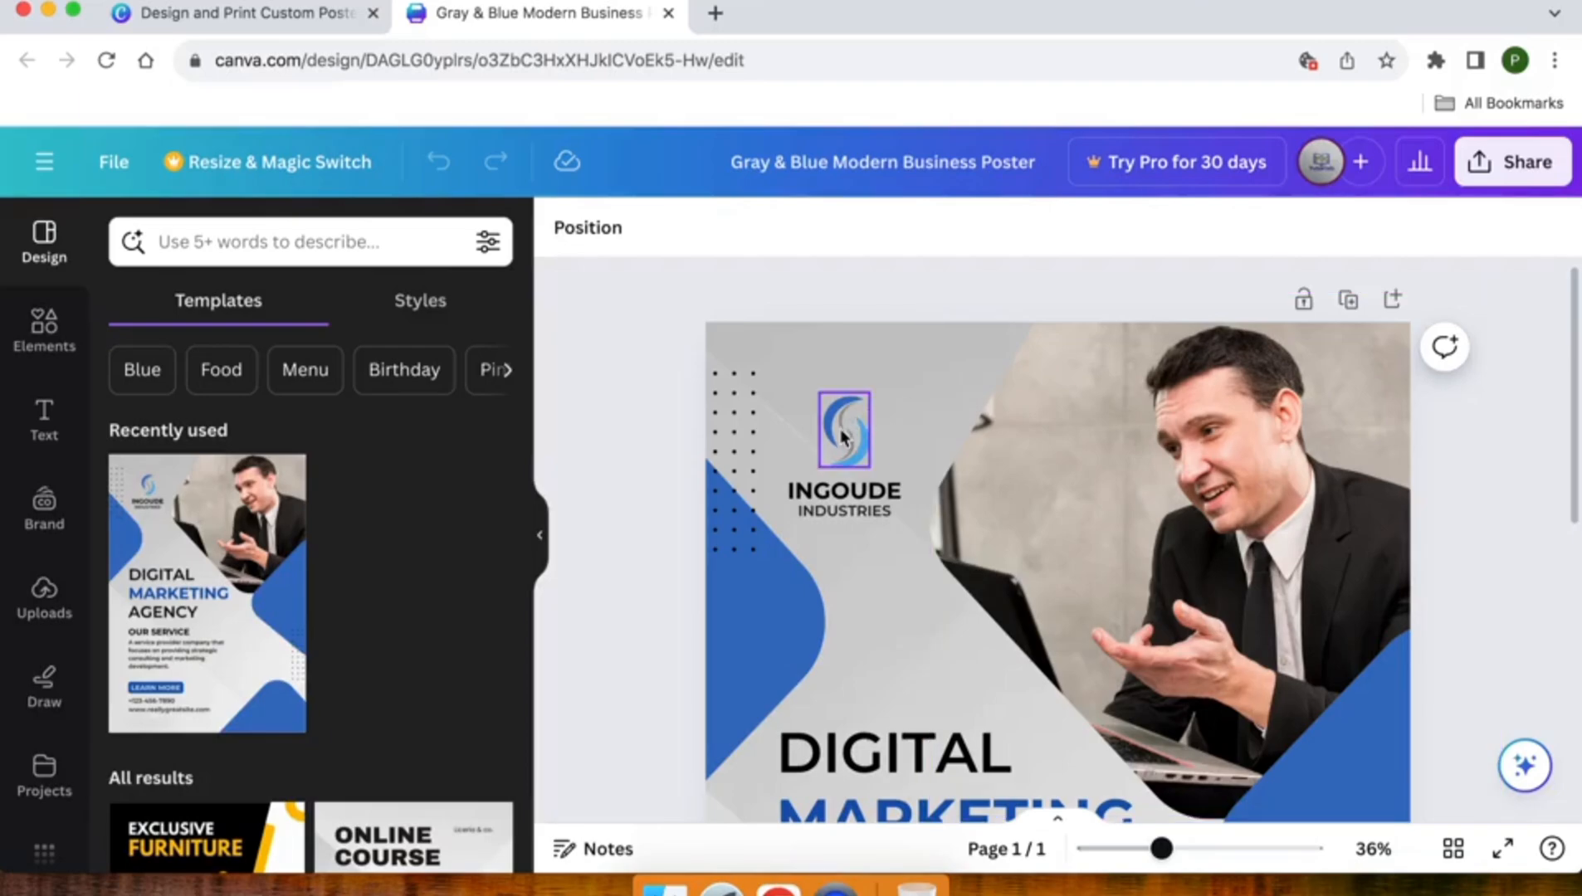
pyautogui.click(842, 441)
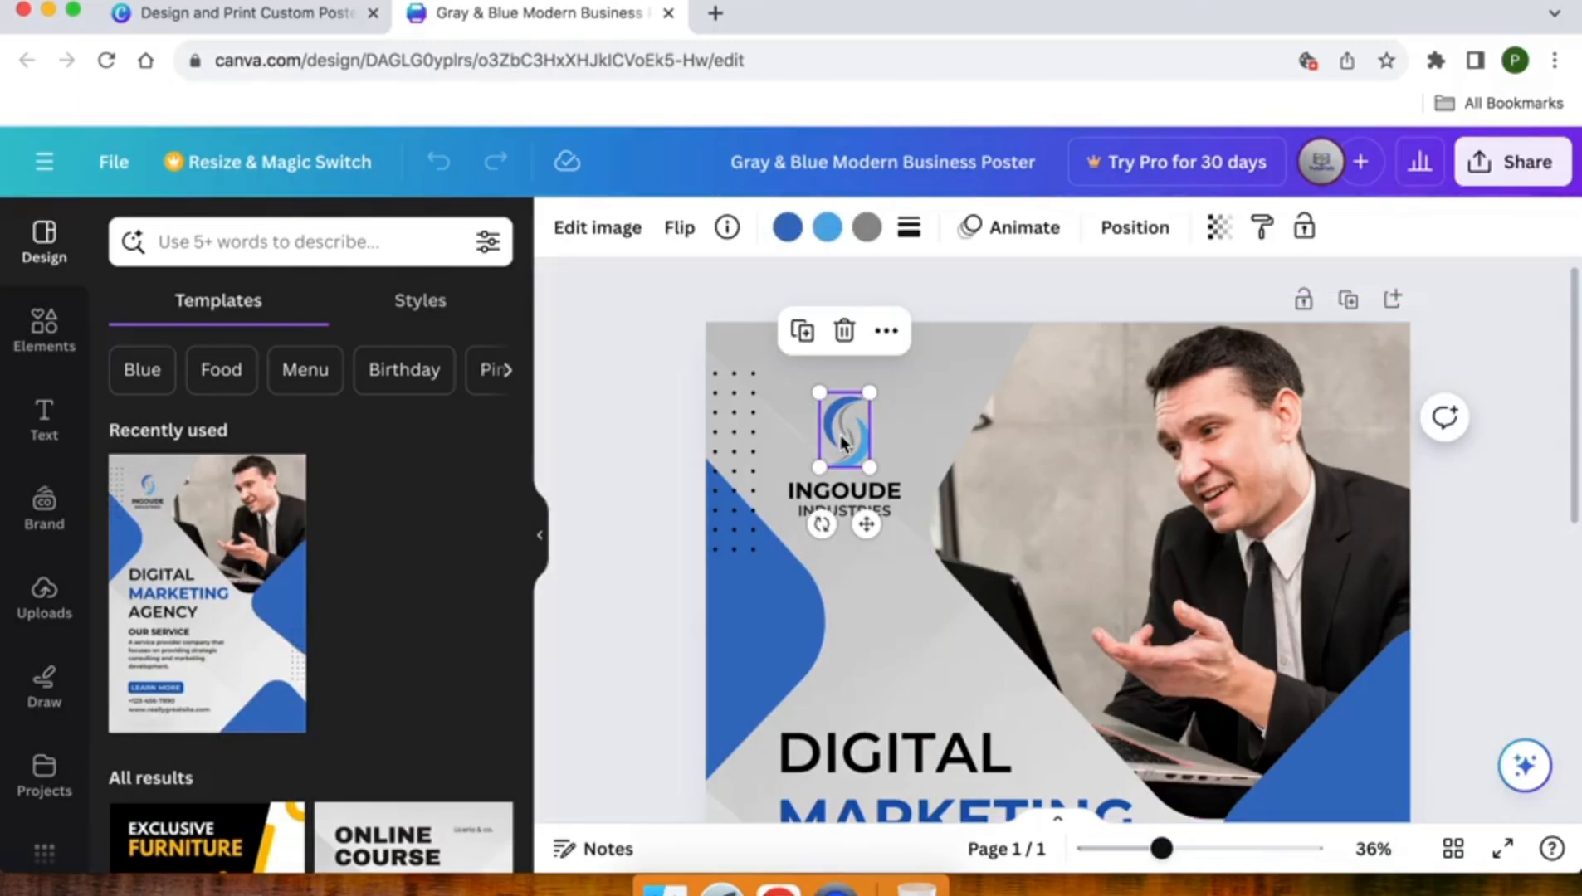
pyautogui.press('Delete')
pyautogui.click(840, 491)
pyautogui.press('Delete')
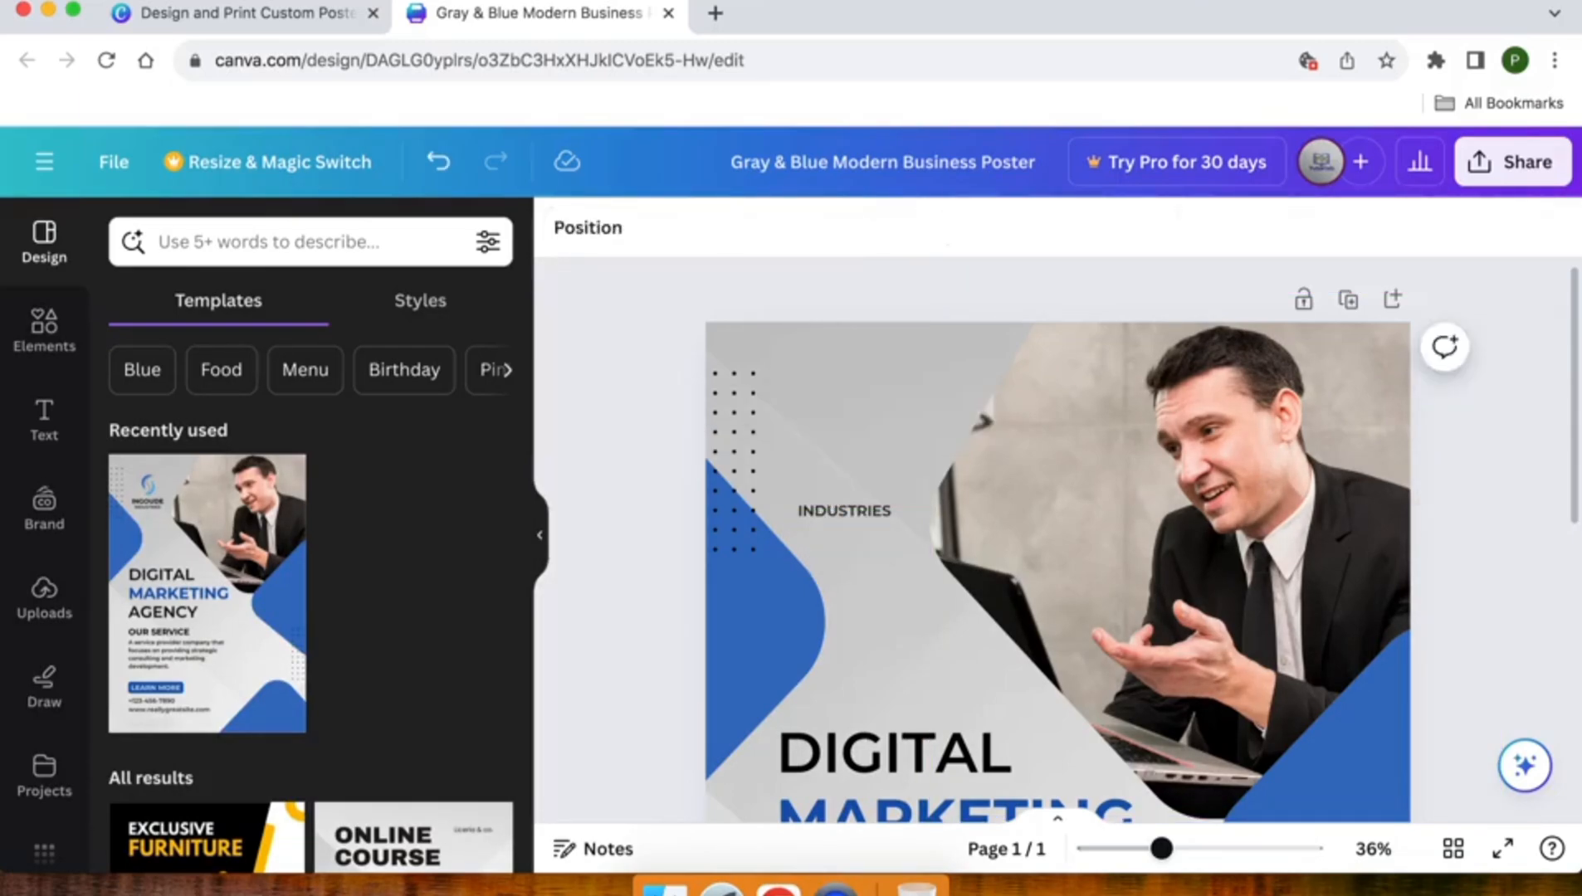
pyautogui.click(837, 512)
pyautogui.press('Delete')
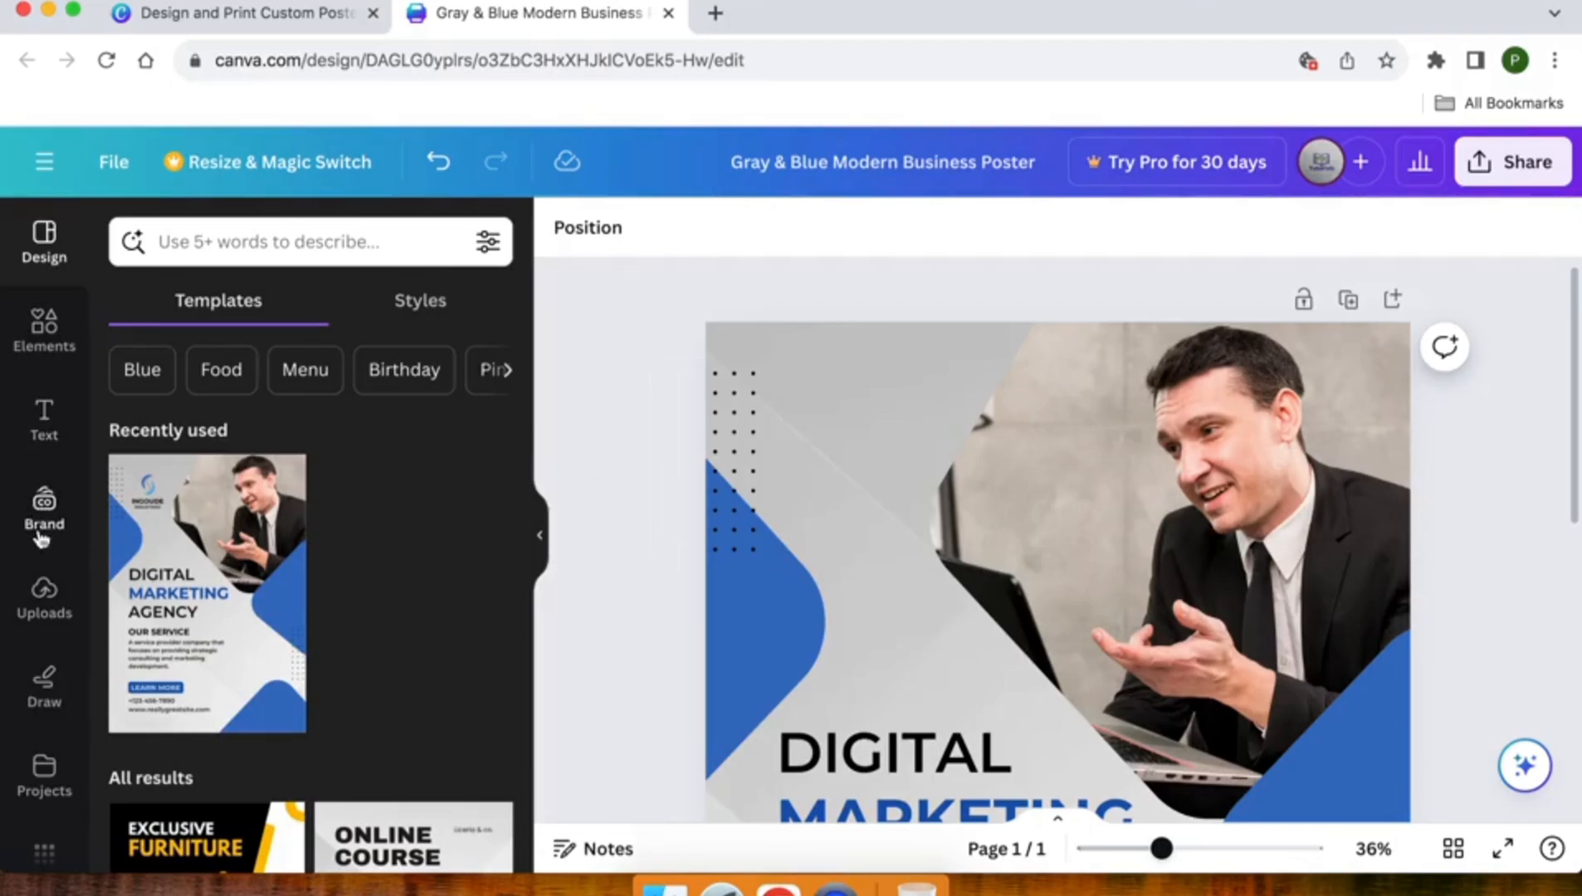
# - Add the ZALMI TECH logo from the uploaded images to the poster
pyautogui.click(43, 591)
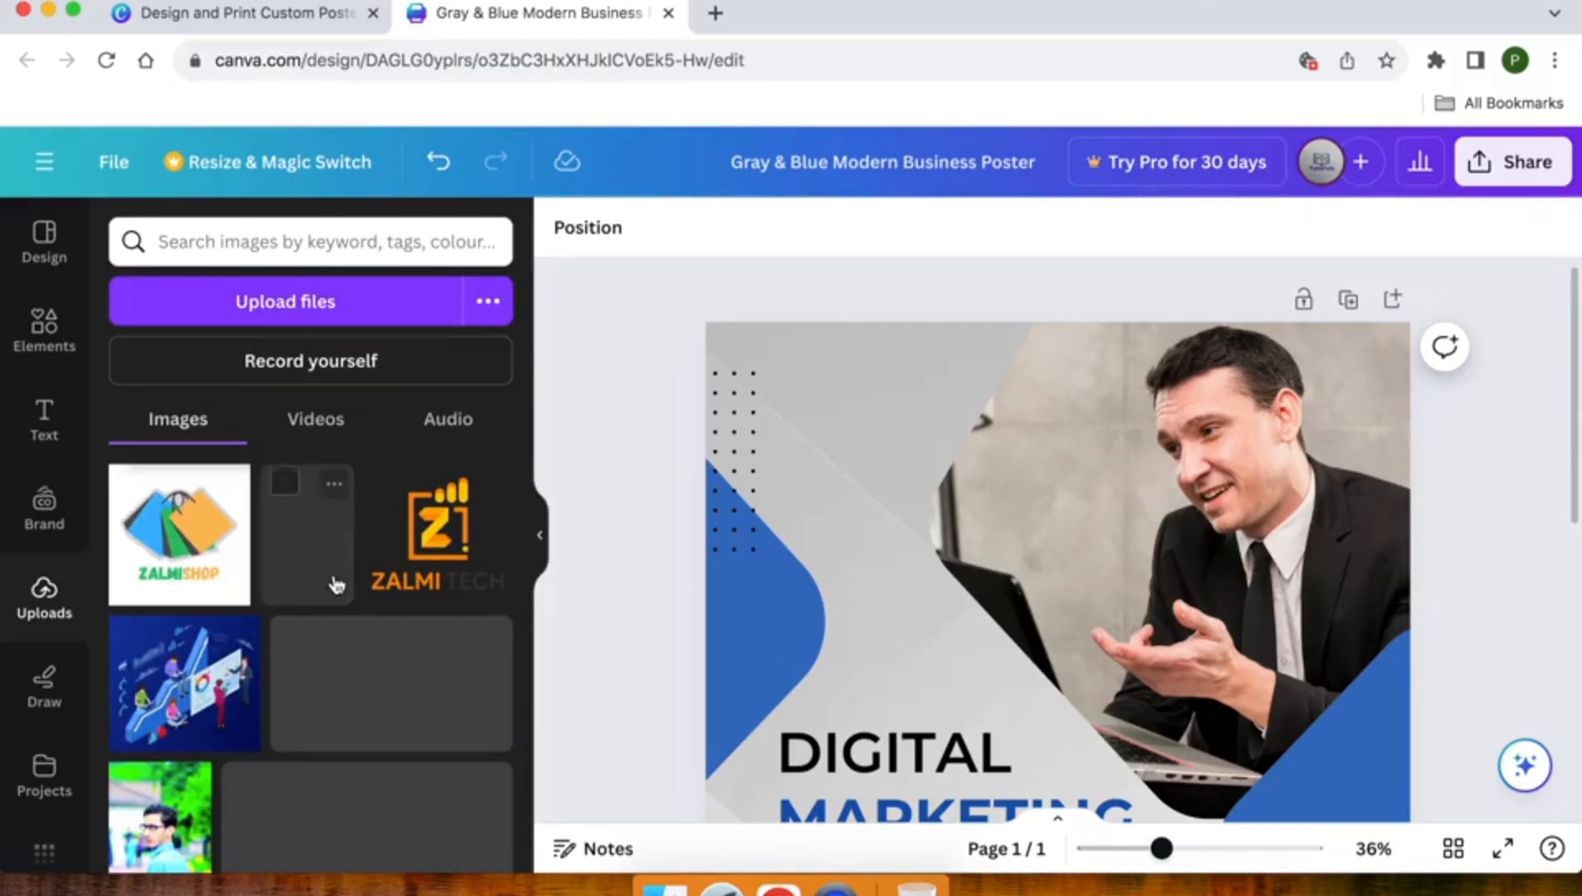
pyautogui.scroll(-2, 338, 583)
pyautogui.scroll(1, 340, 587)
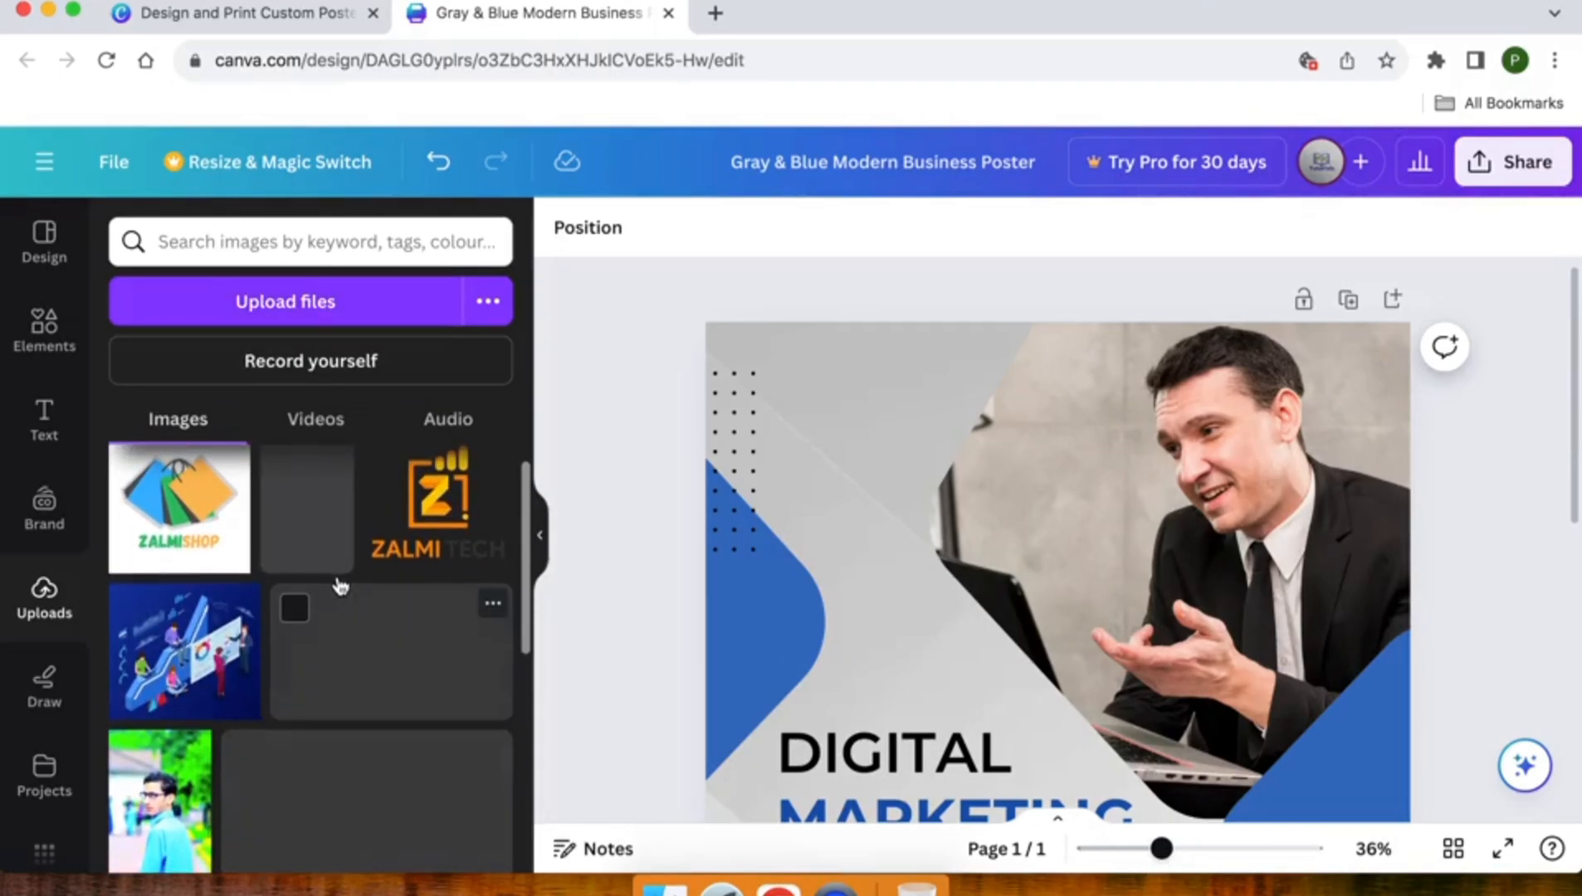
pyautogui.scroll(-5, 285, 644)
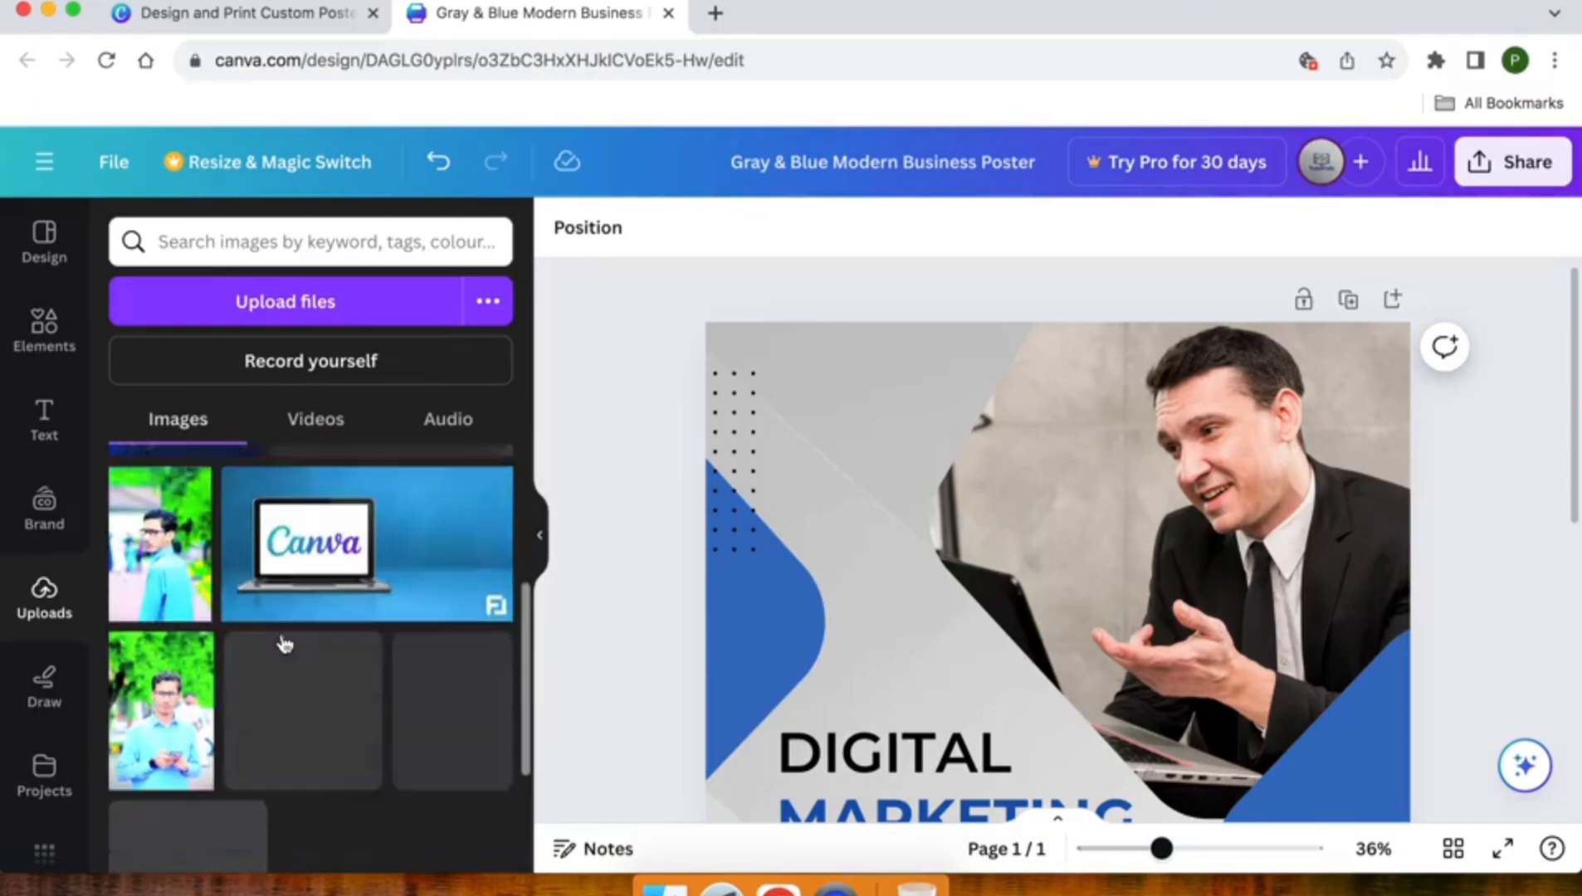
pyautogui.scroll(5, 284, 644)
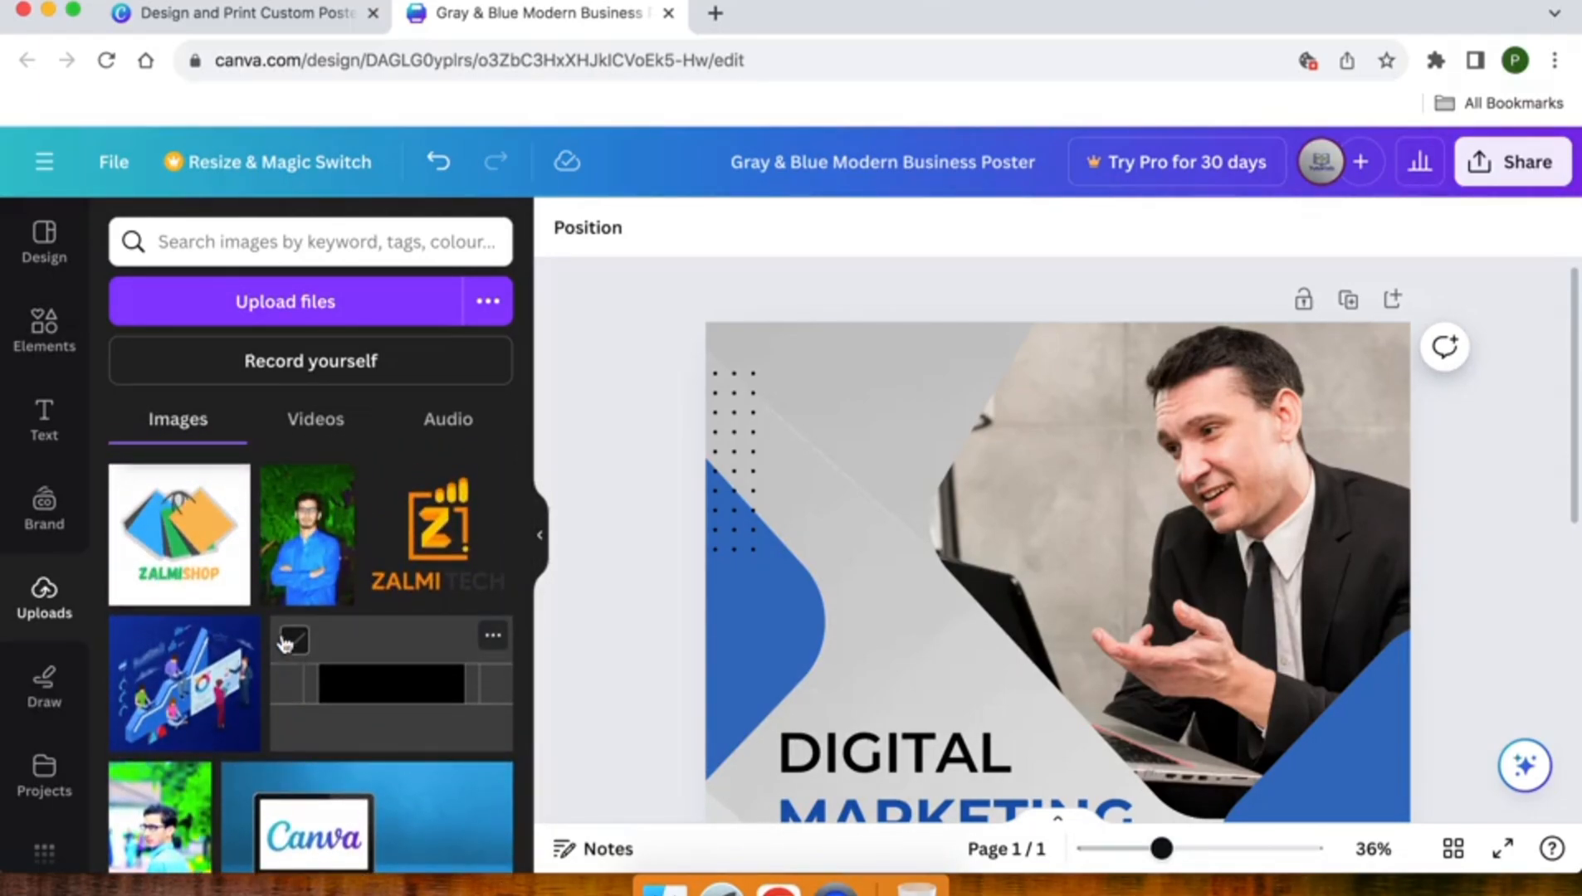
pyautogui.click(424, 561)
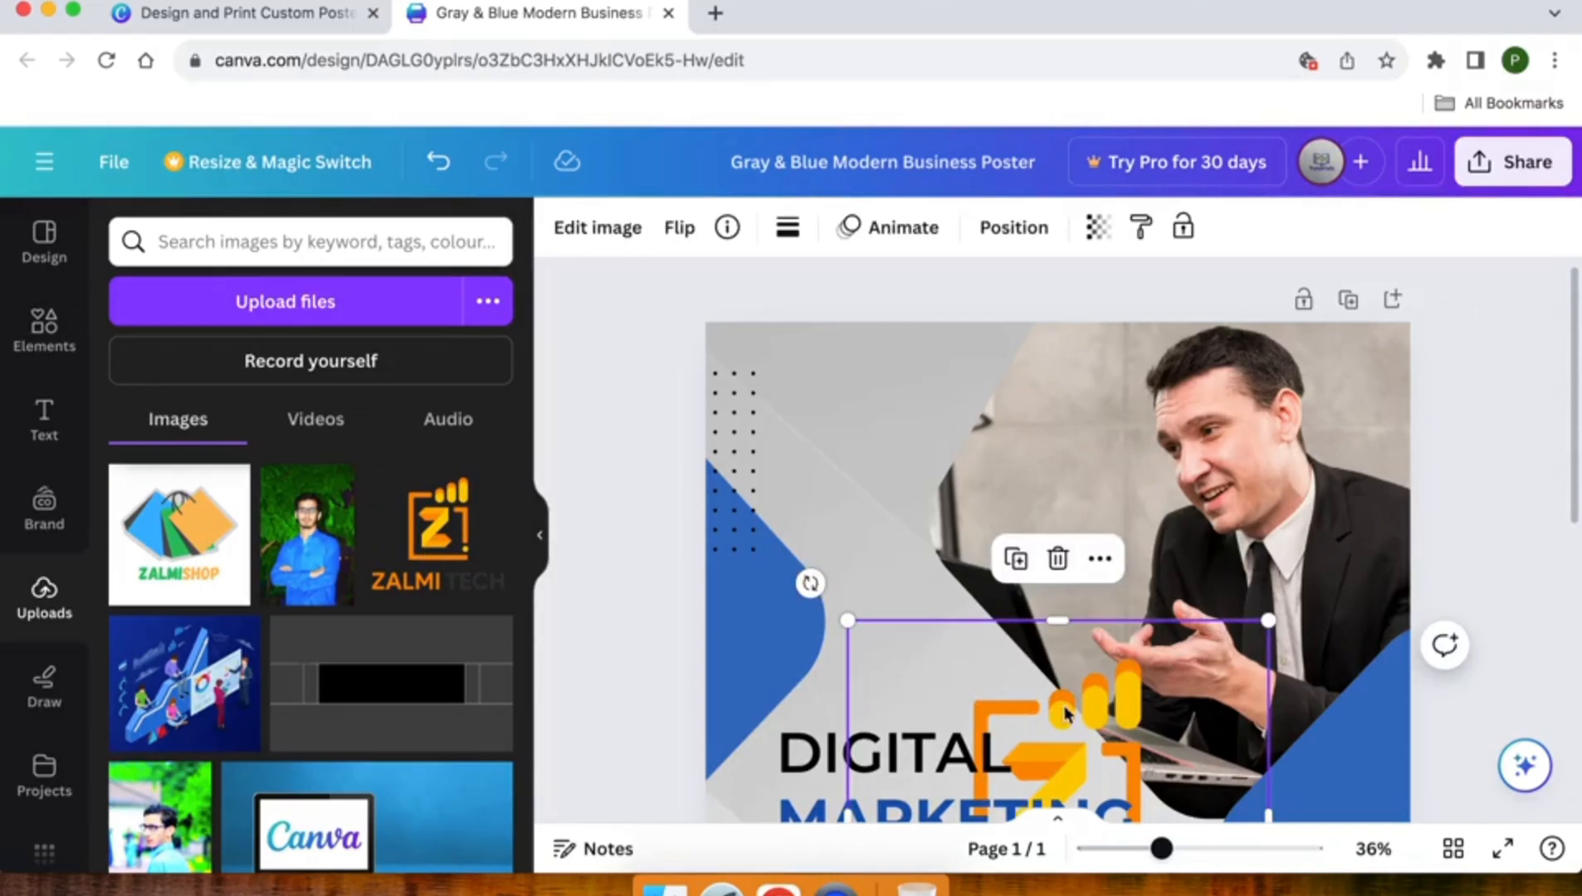
# - Shrink the ZALMI TECH logo to about a quarter of the poster's width and place it in the upper-left area above the heading
pyautogui.moveTo(1078, 711); pyautogui.dragTo(916, 425)
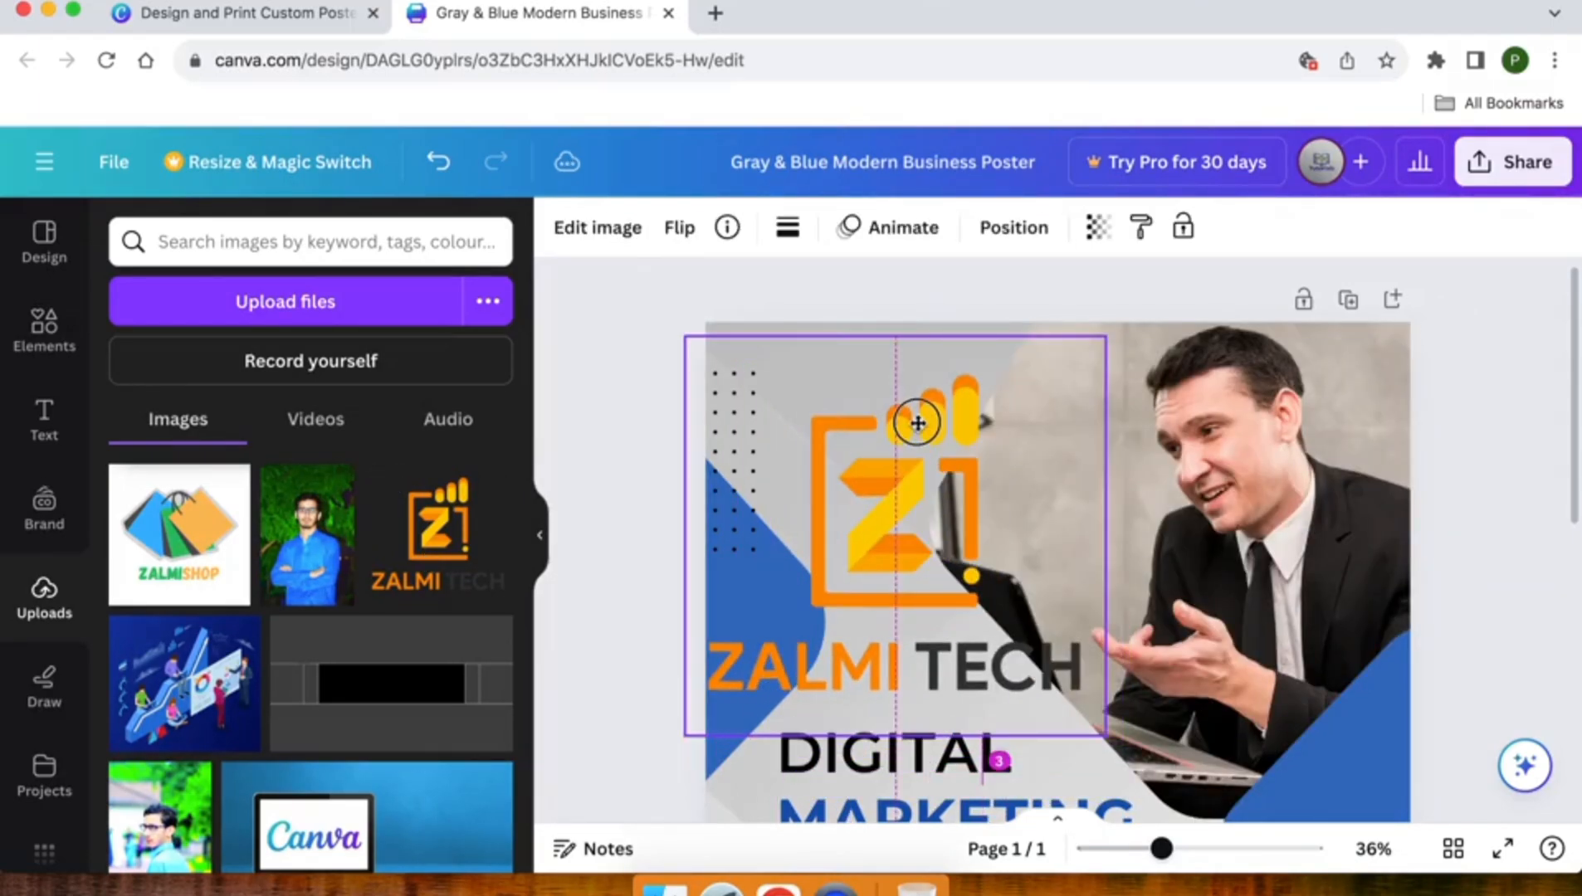
pyautogui.moveTo(1104, 733); pyautogui.dragTo(860, 496)
pyautogui.moveTo(786, 423); pyautogui.dragTo(855, 430)
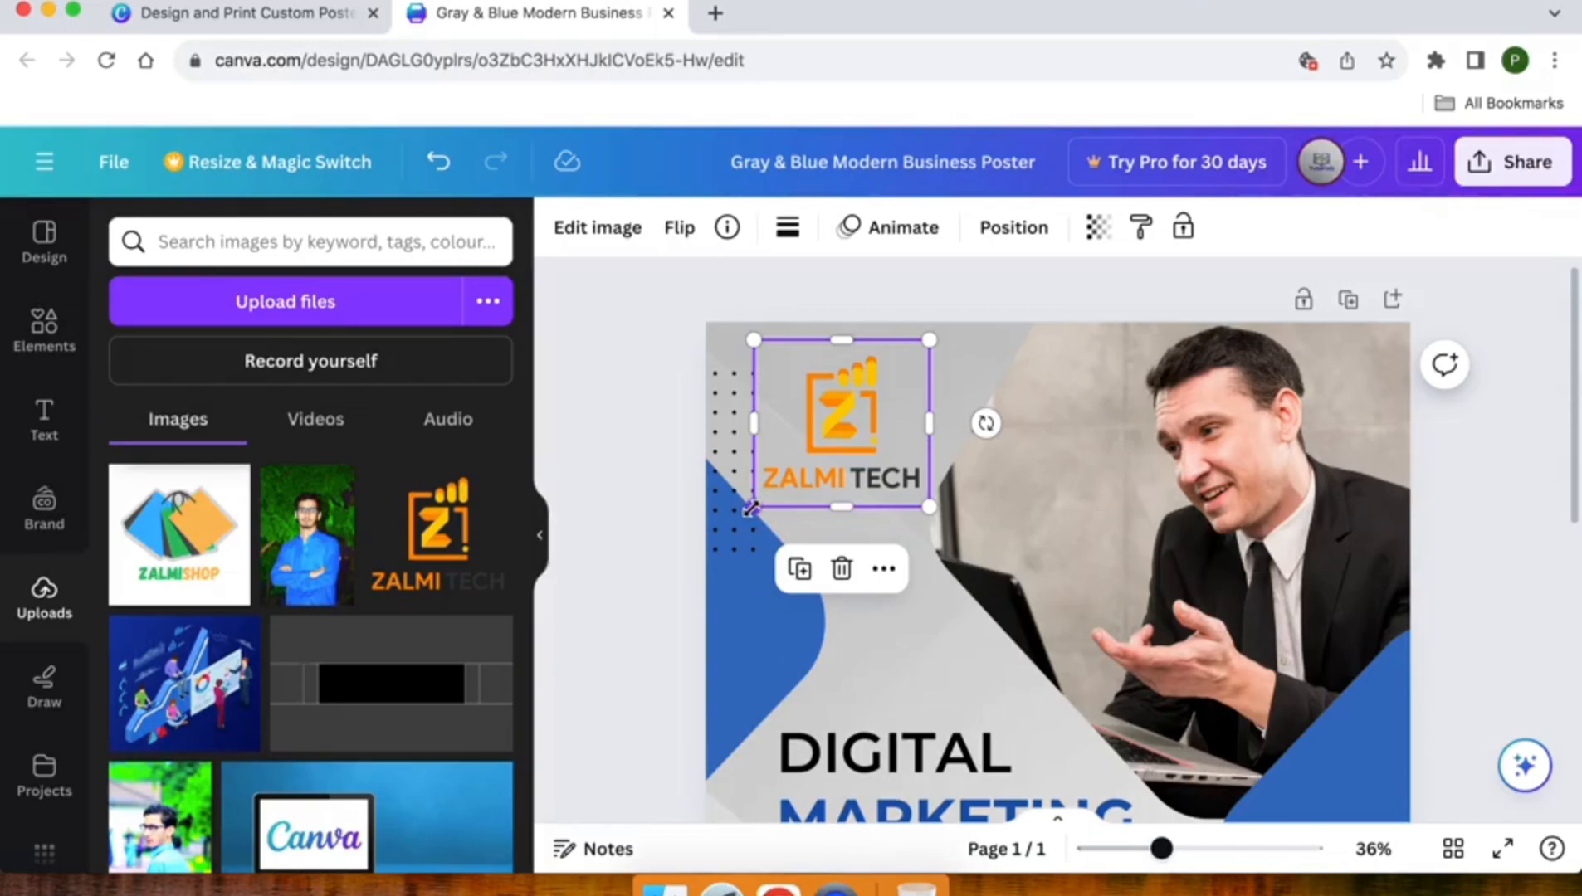
# - Shrink the ZALMI TECH logo slightly to about a fifth of the poster's width, clear of the dot pattern beside it
pyautogui.moveTo(751, 508); pyautogui.dragTo(776, 486)
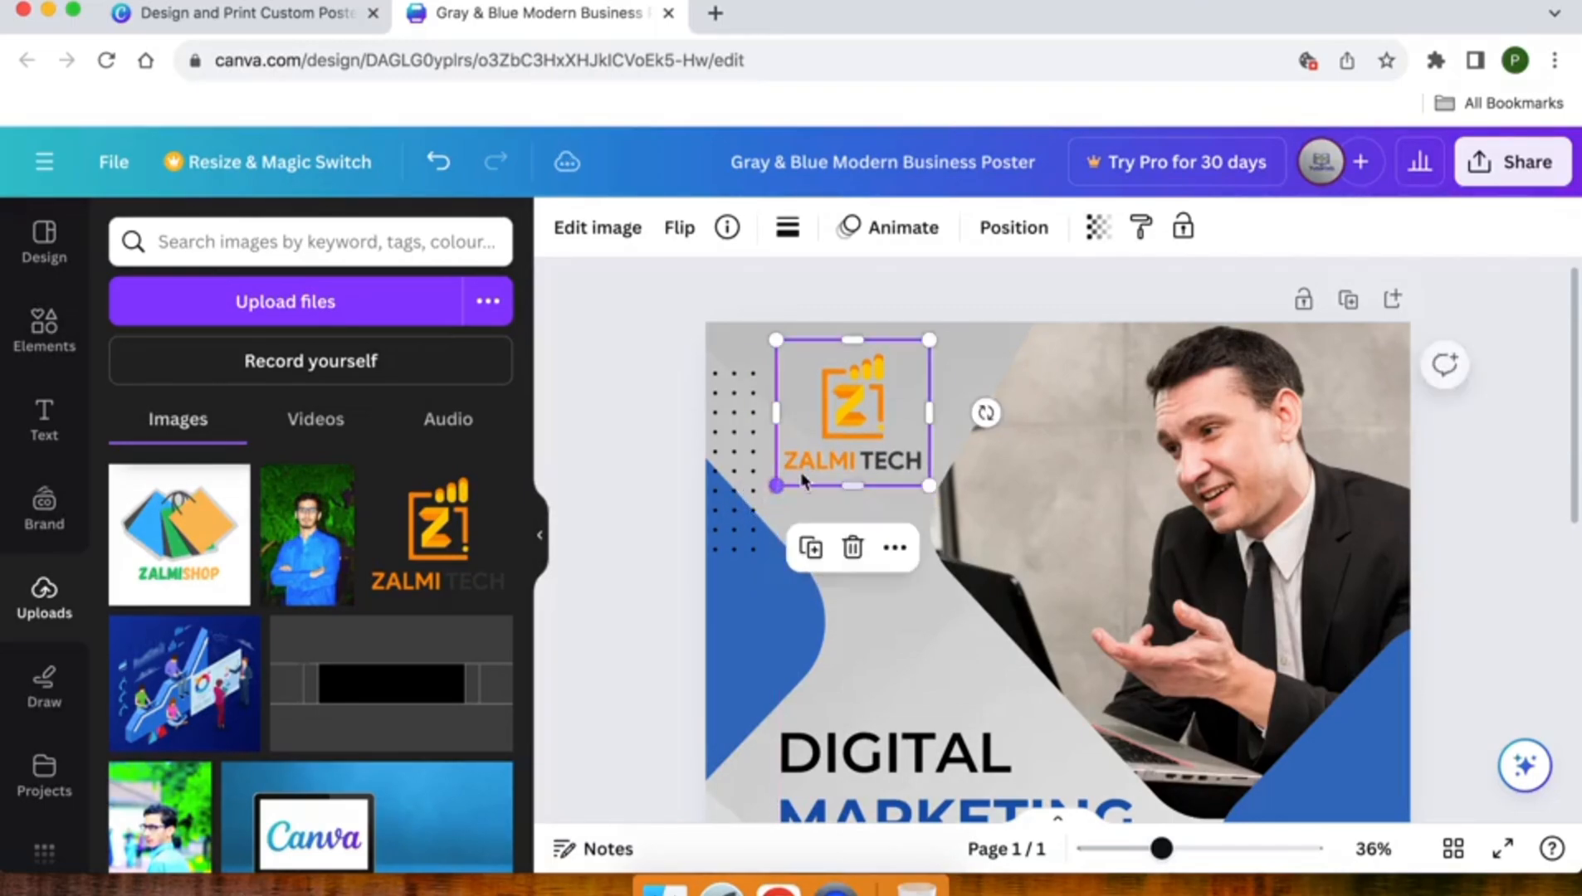
pyautogui.moveTo(887, 407); pyautogui.dragTo(886, 403)
pyautogui.click(675, 409)
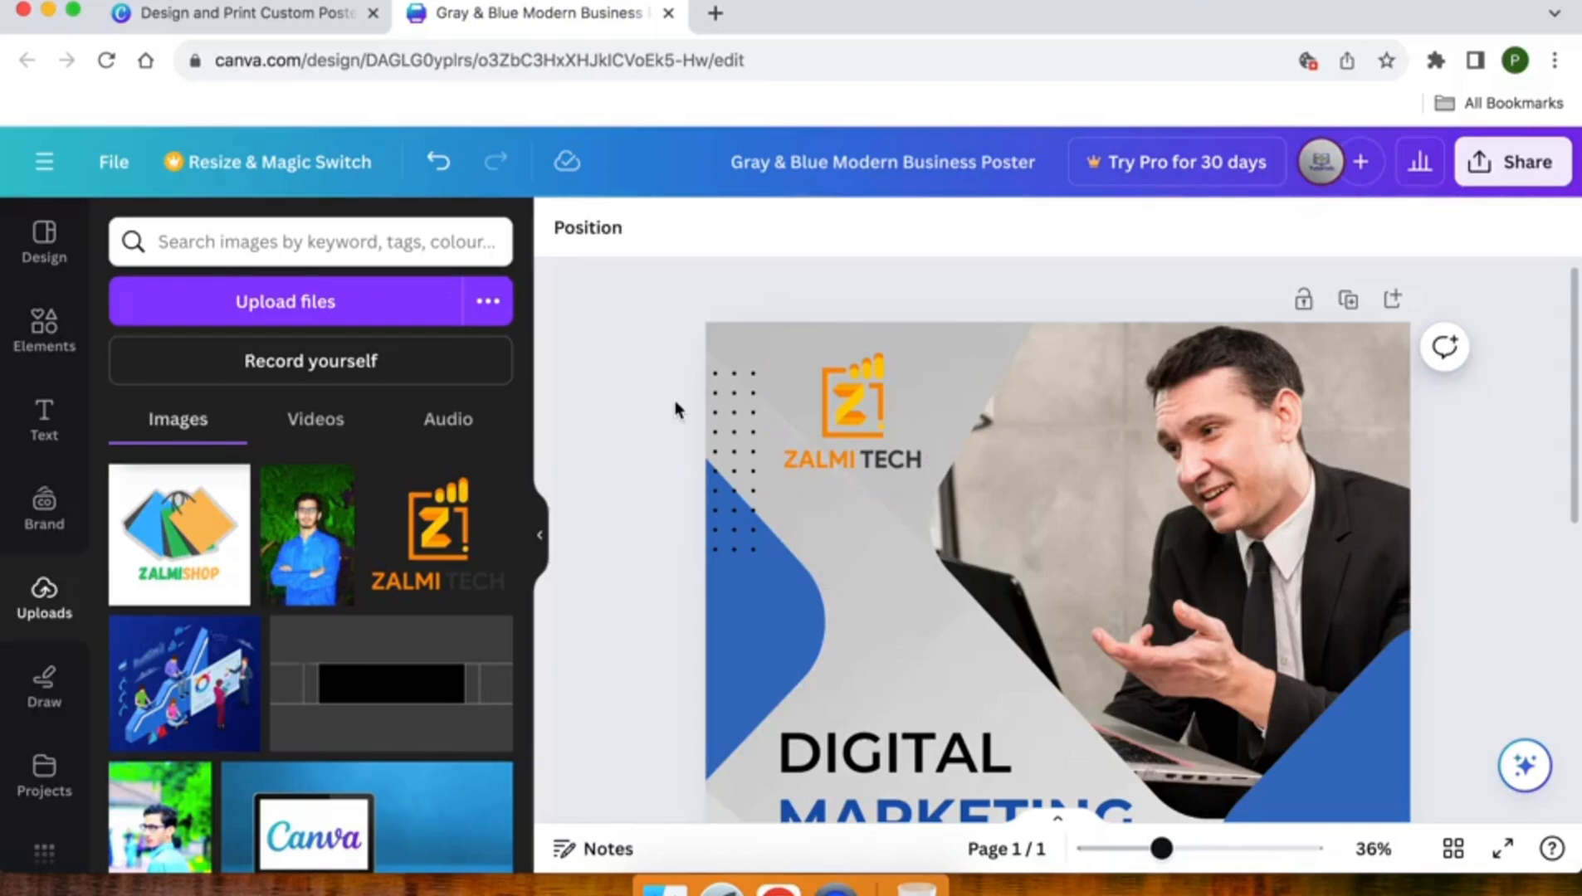
# - Recolour the MARKETING heading line with the logo's orange, #ff8e00
pyautogui.scroll(-3, 675, 409)
pyautogui.scroll(-5, 675, 409)
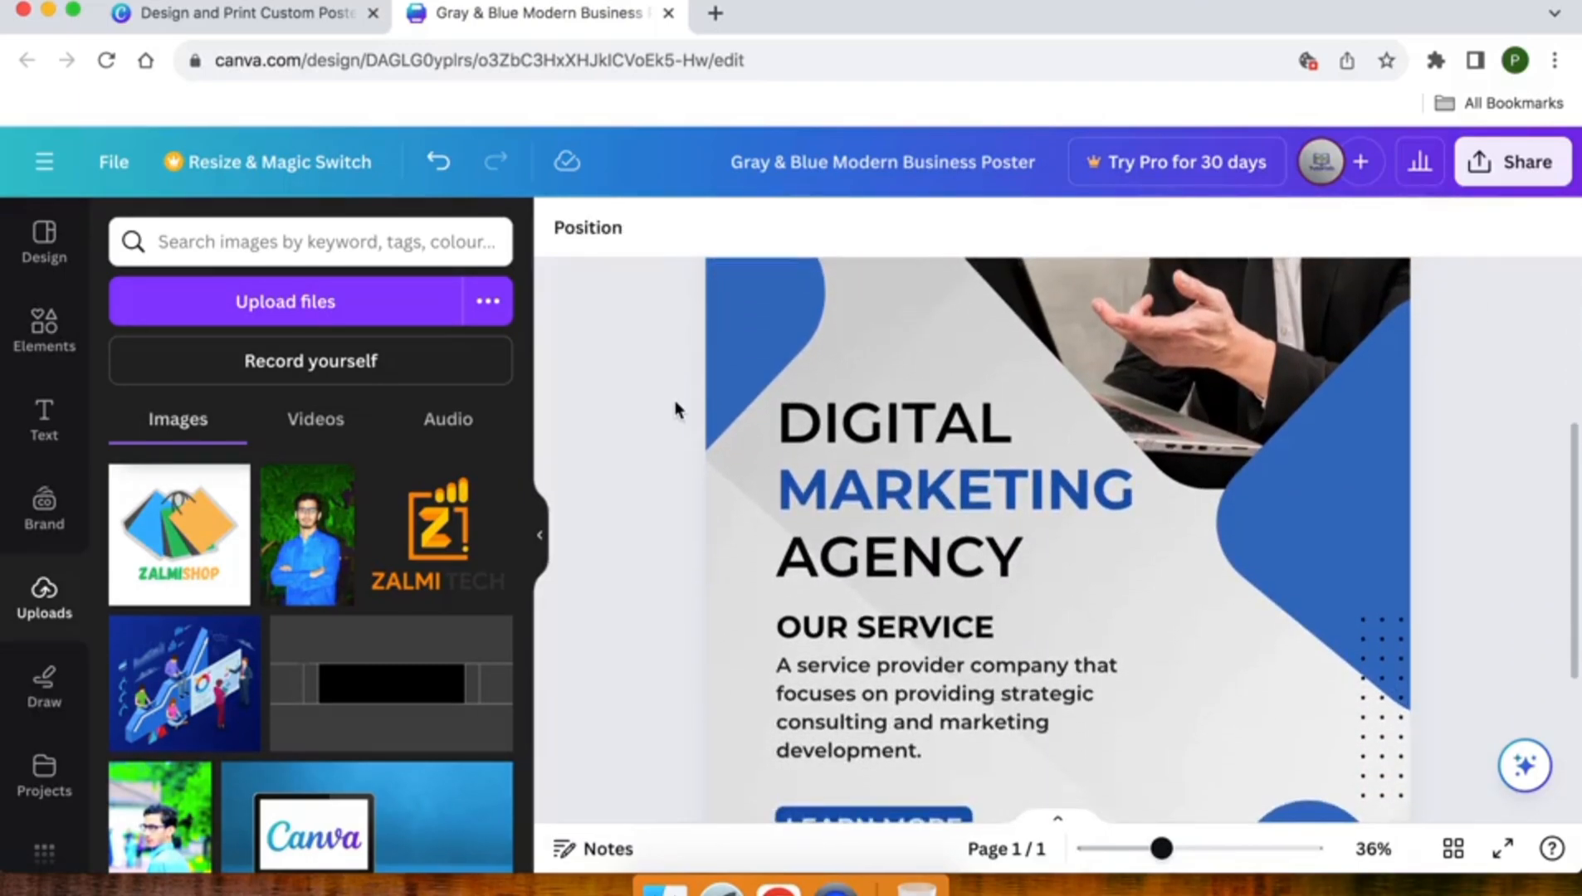
pyautogui.click(837, 428)
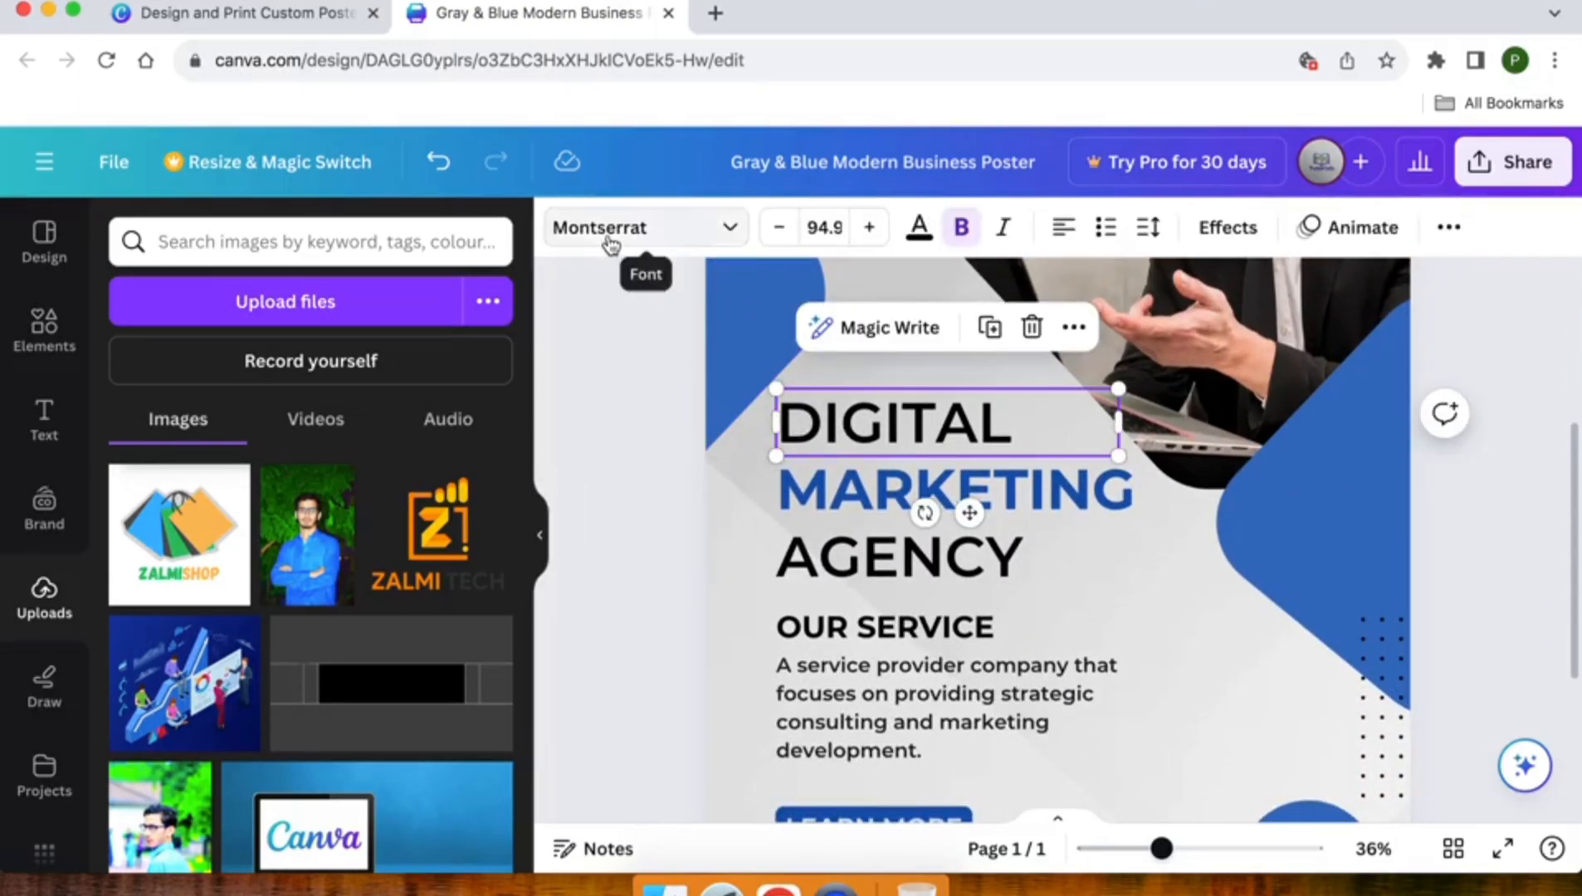
pyautogui.click(828, 489)
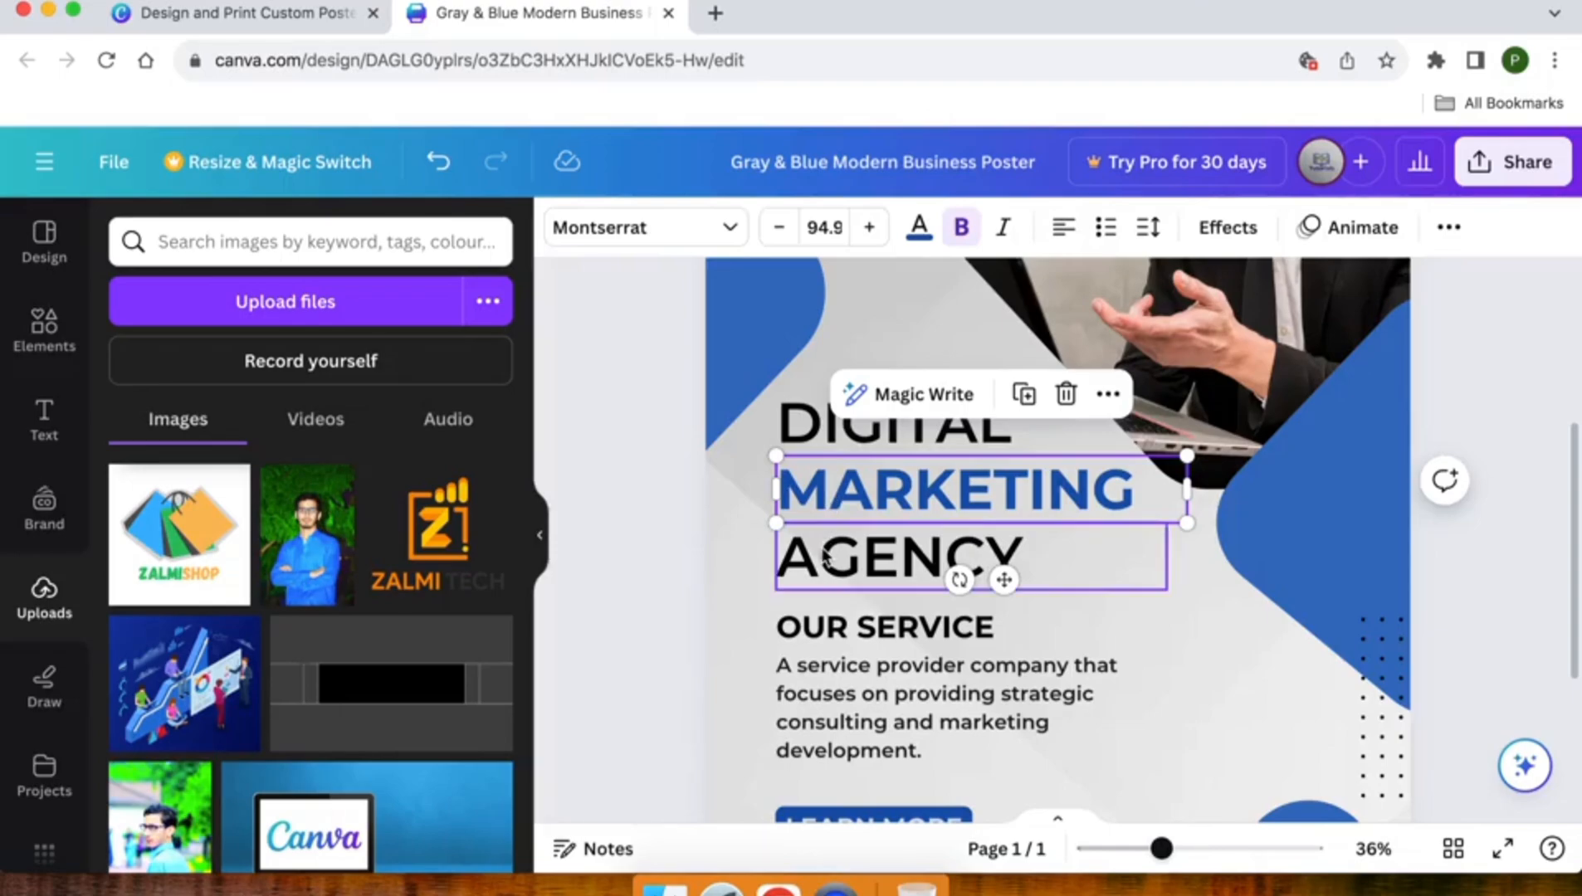
pyautogui.click(826, 556)
pyautogui.click(816, 500)
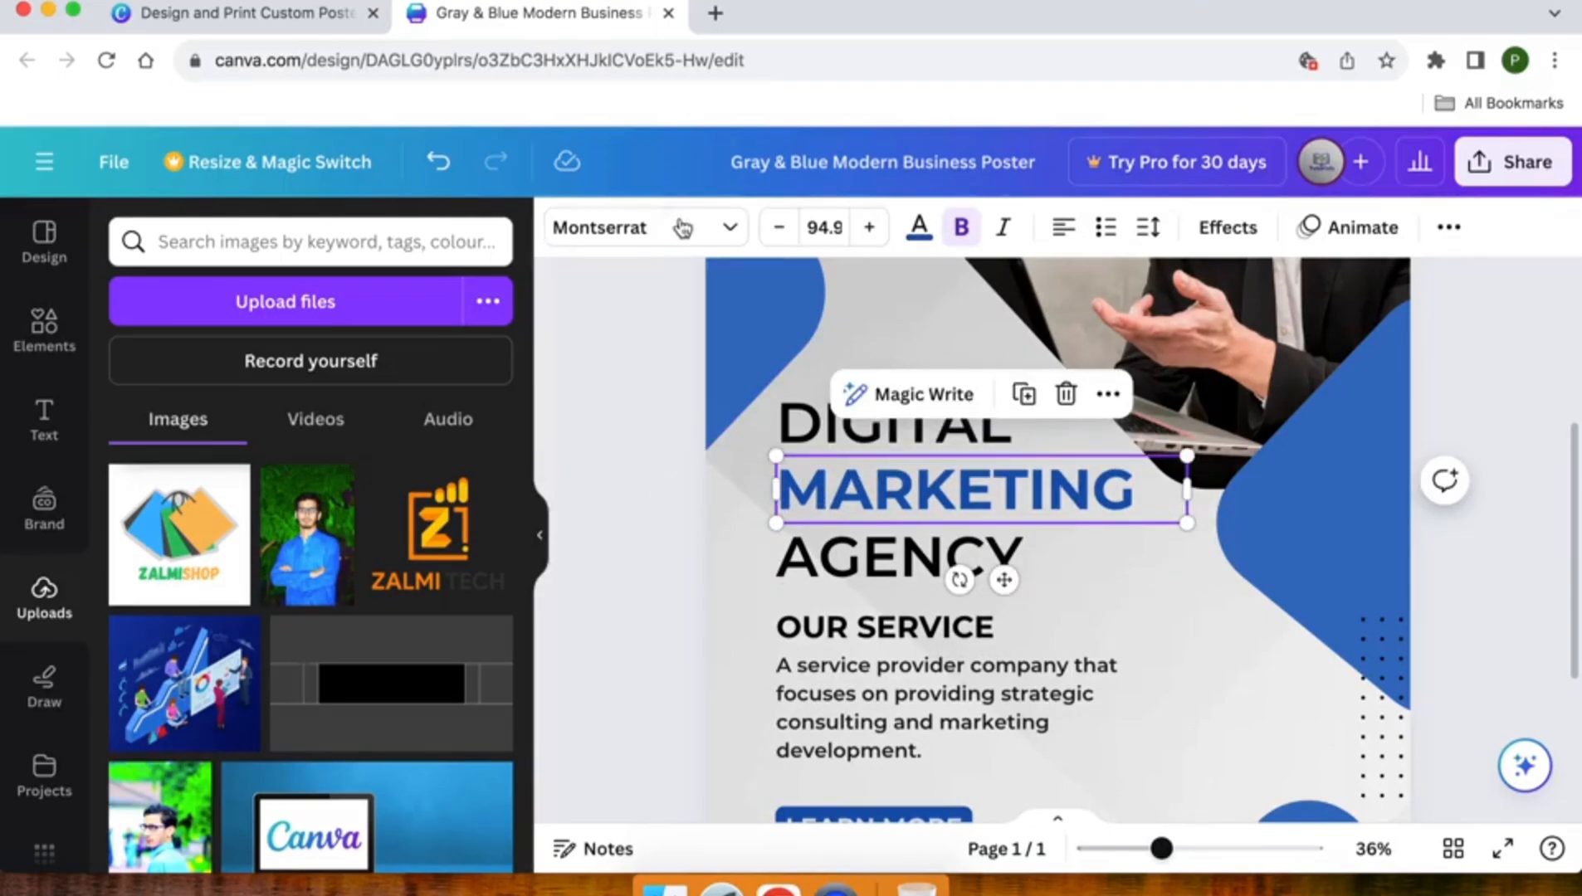
pyautogui.click(919, 228)
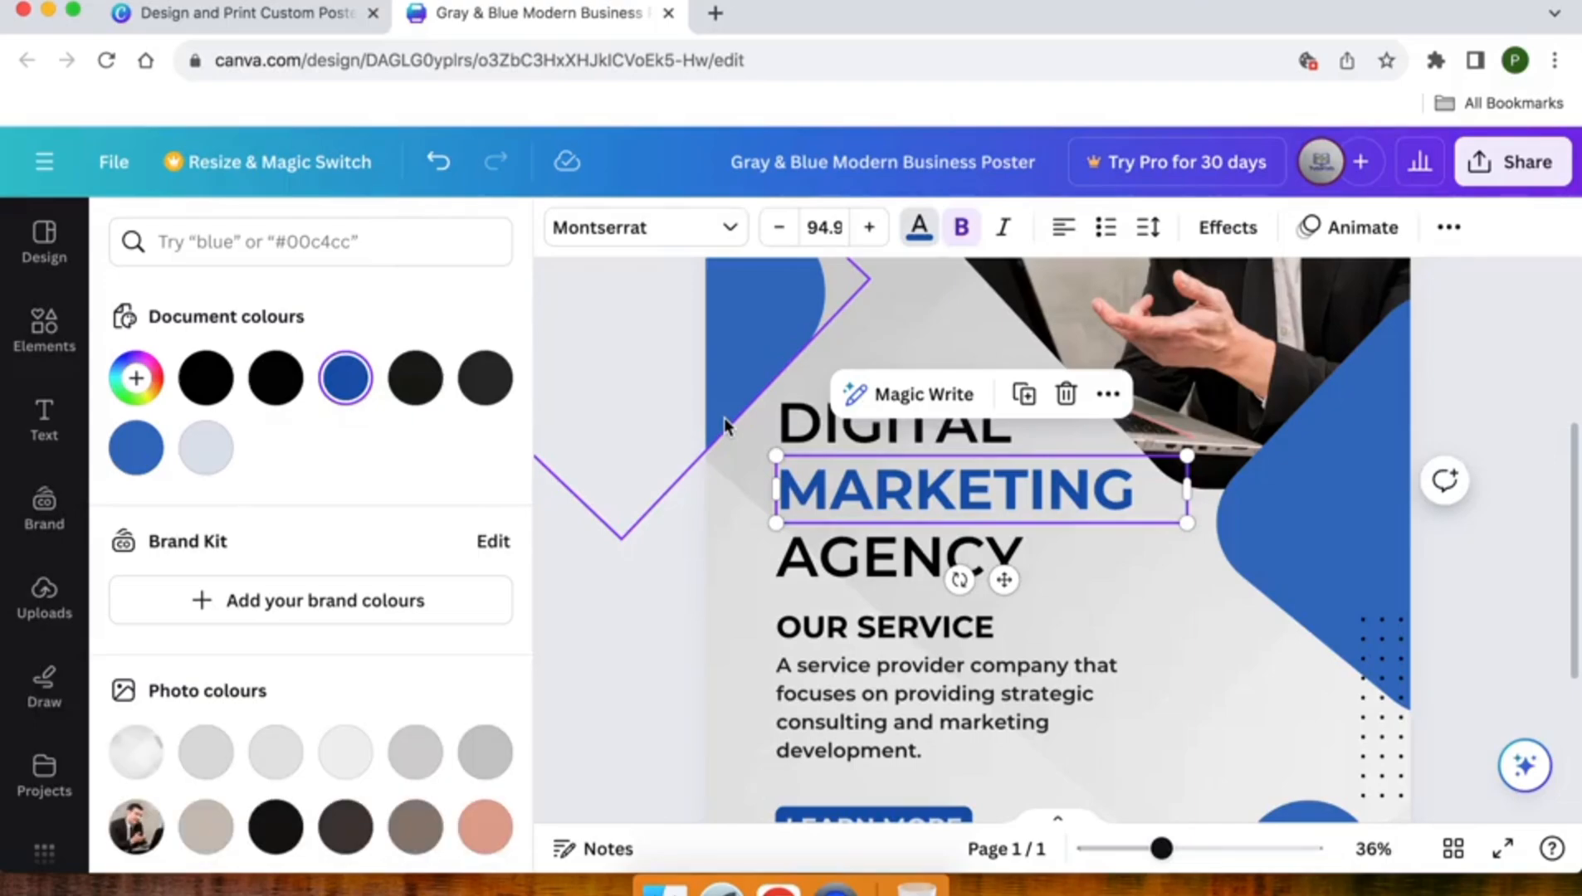
pyautogui.scroll(5, 725, 417)
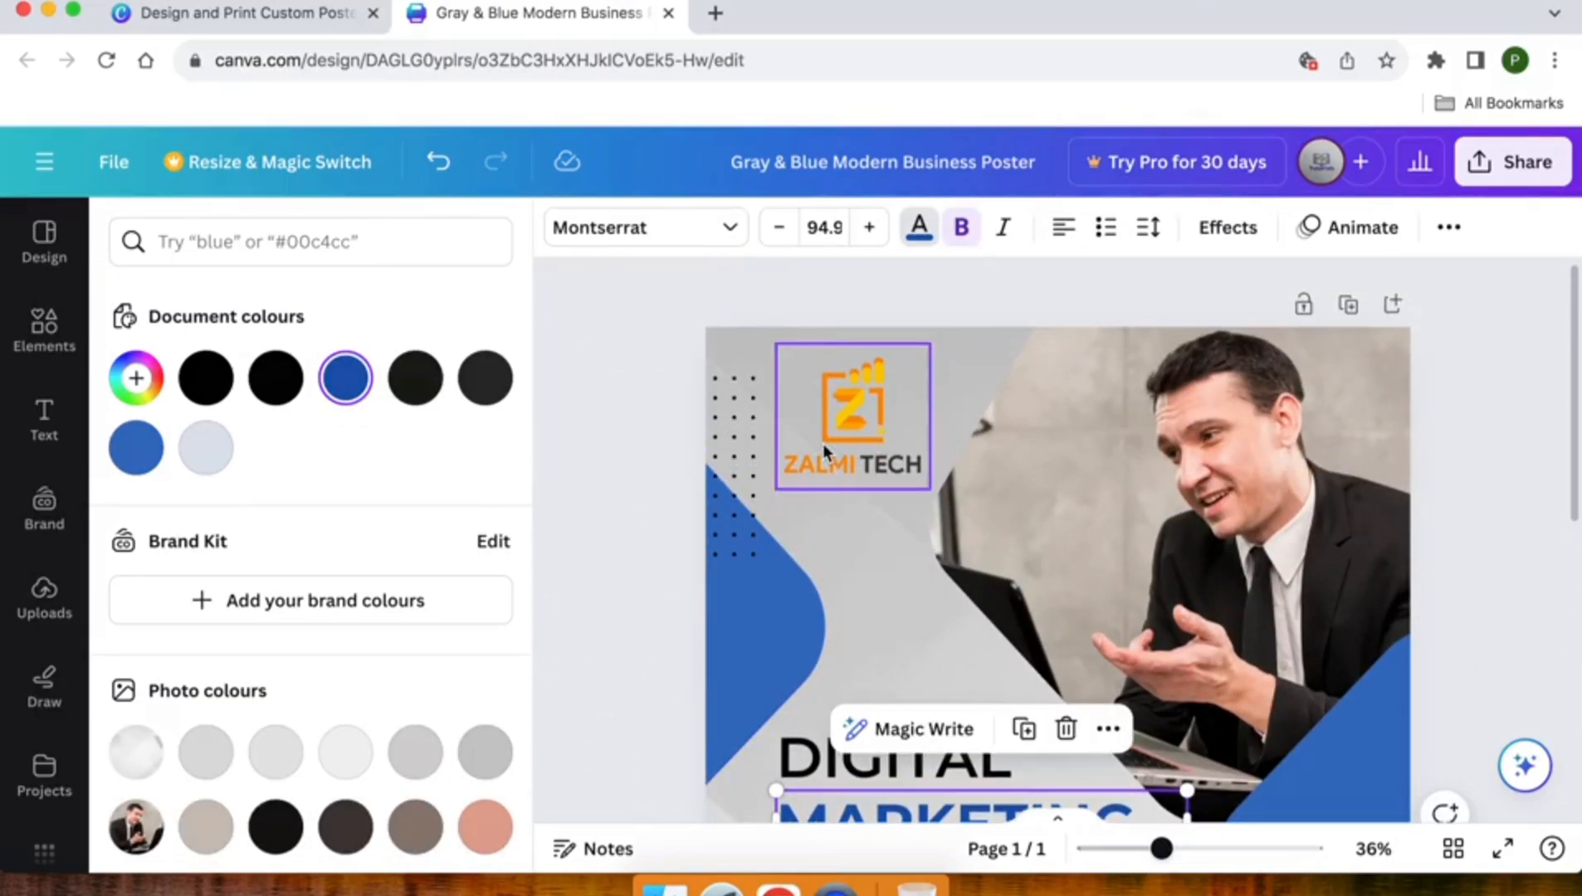
pyautogui.scroll(-4, 823, 444)
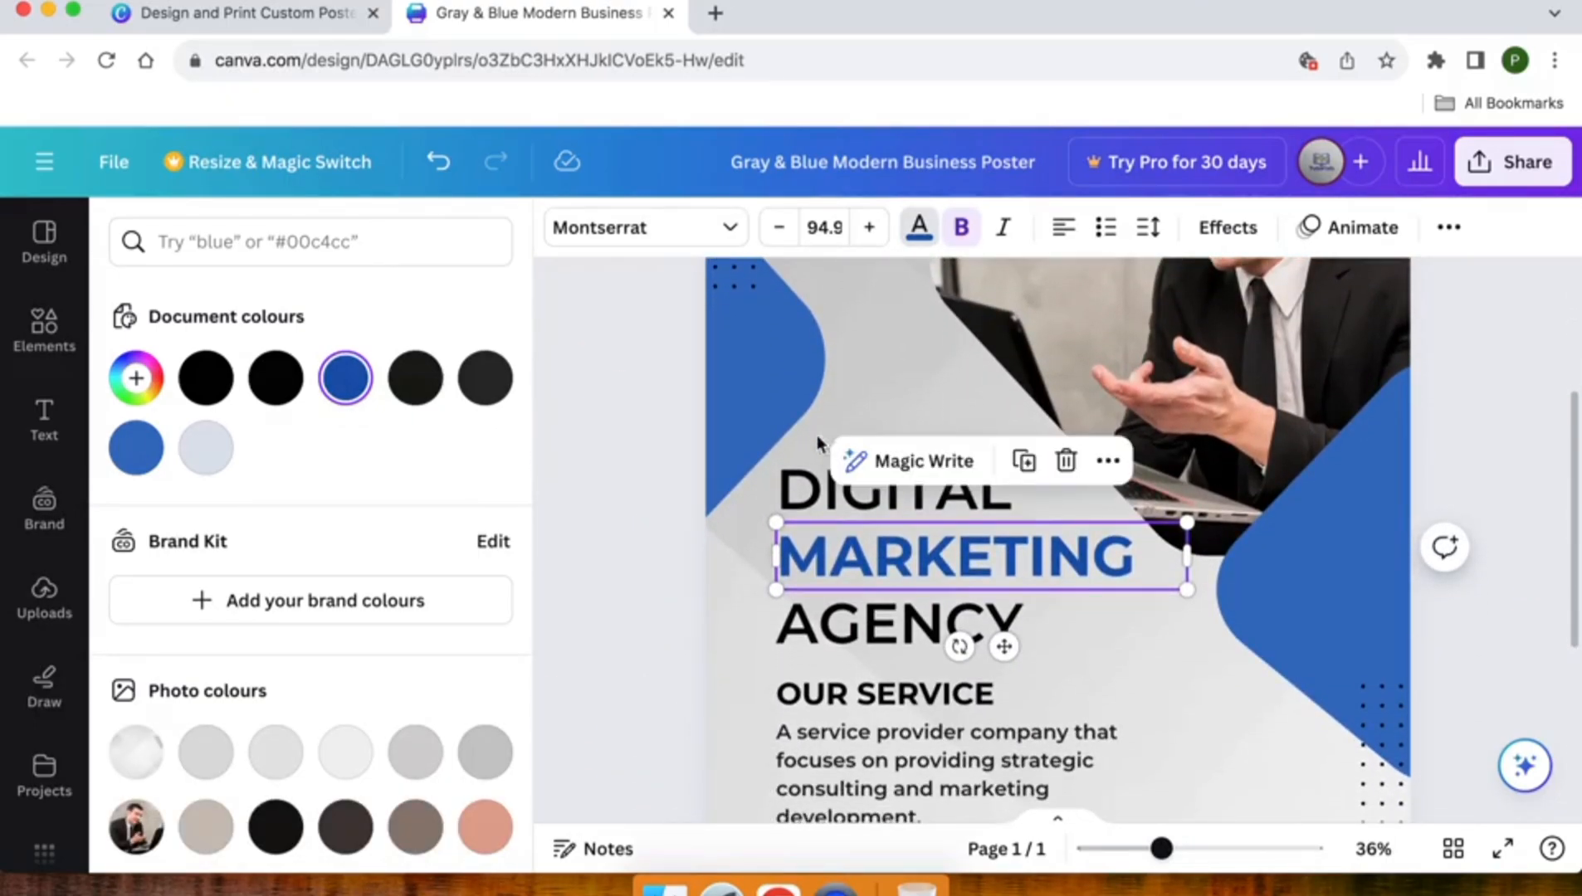
pyautogui.scroll(-4, 357, 598)
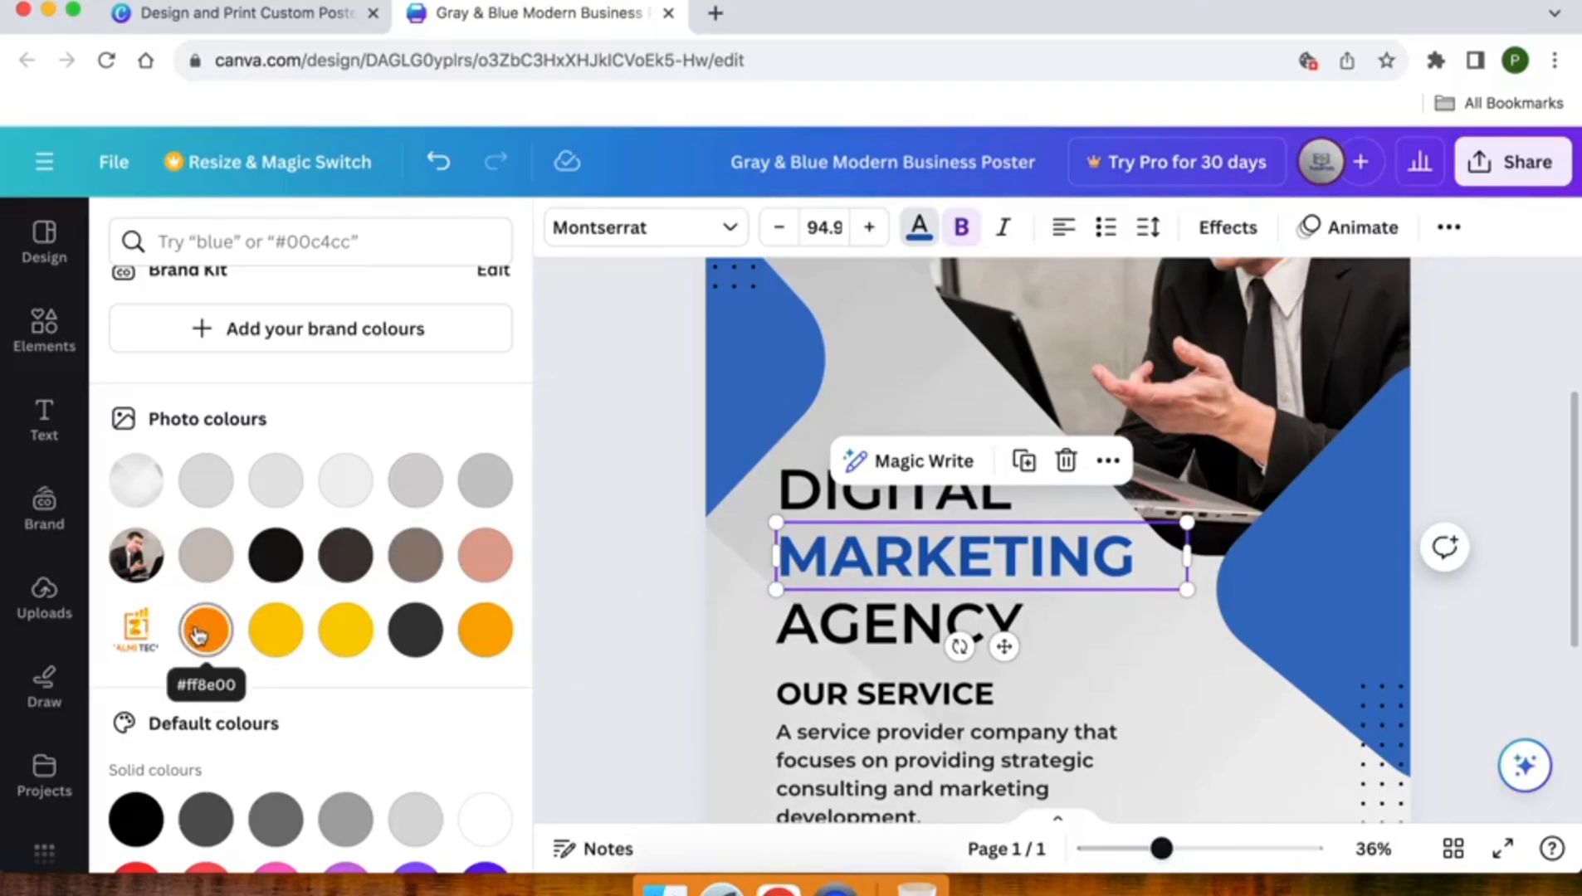
pyautogui.click(262, 644)
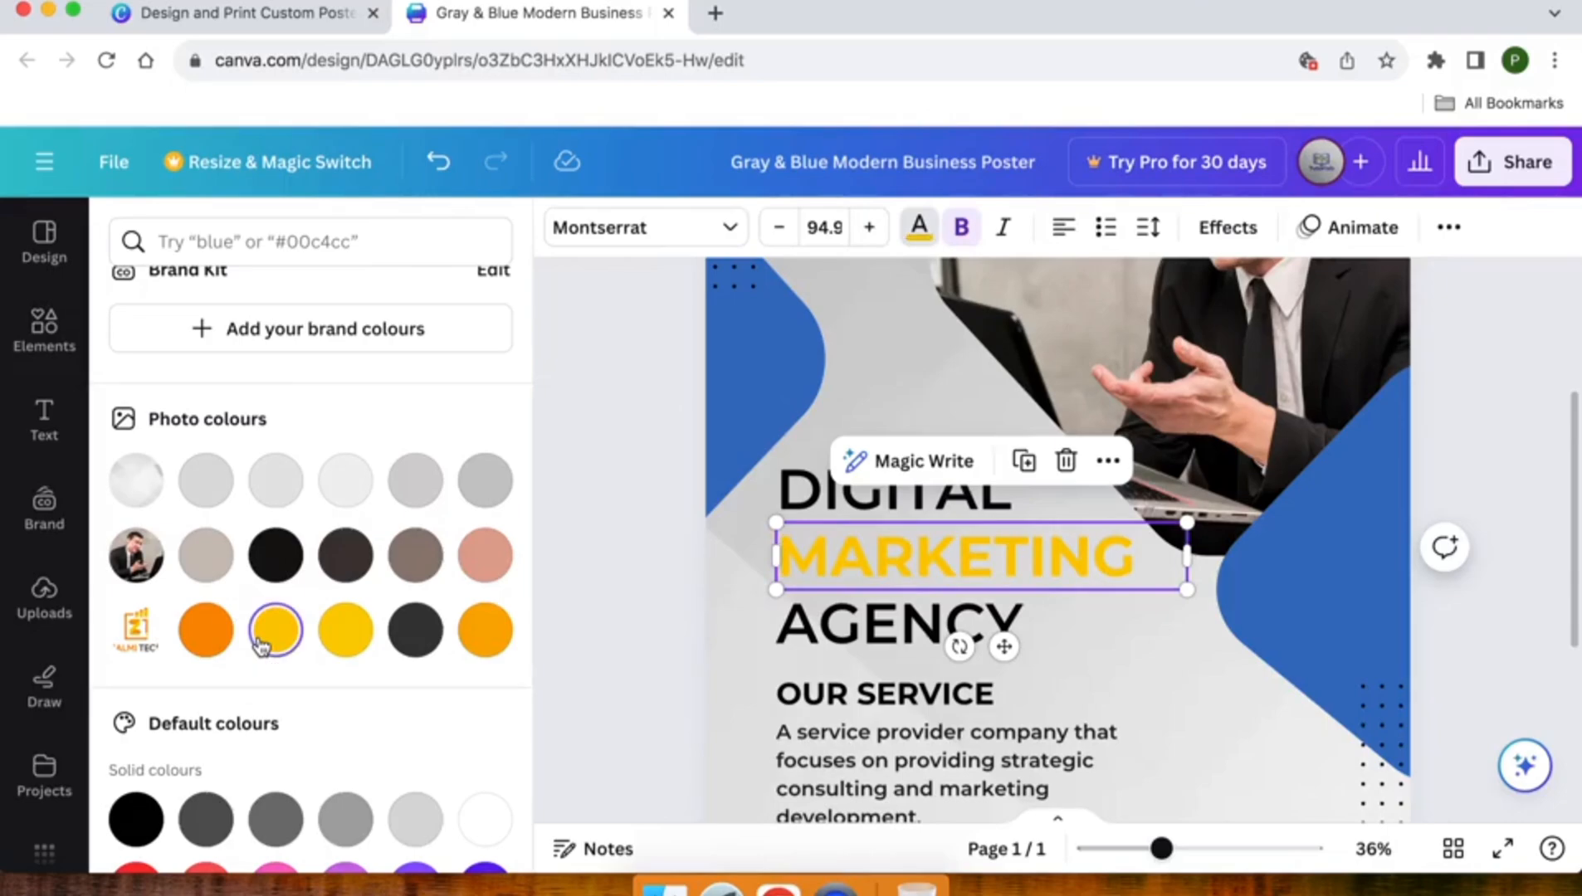
pyautogui.click(209, 639)
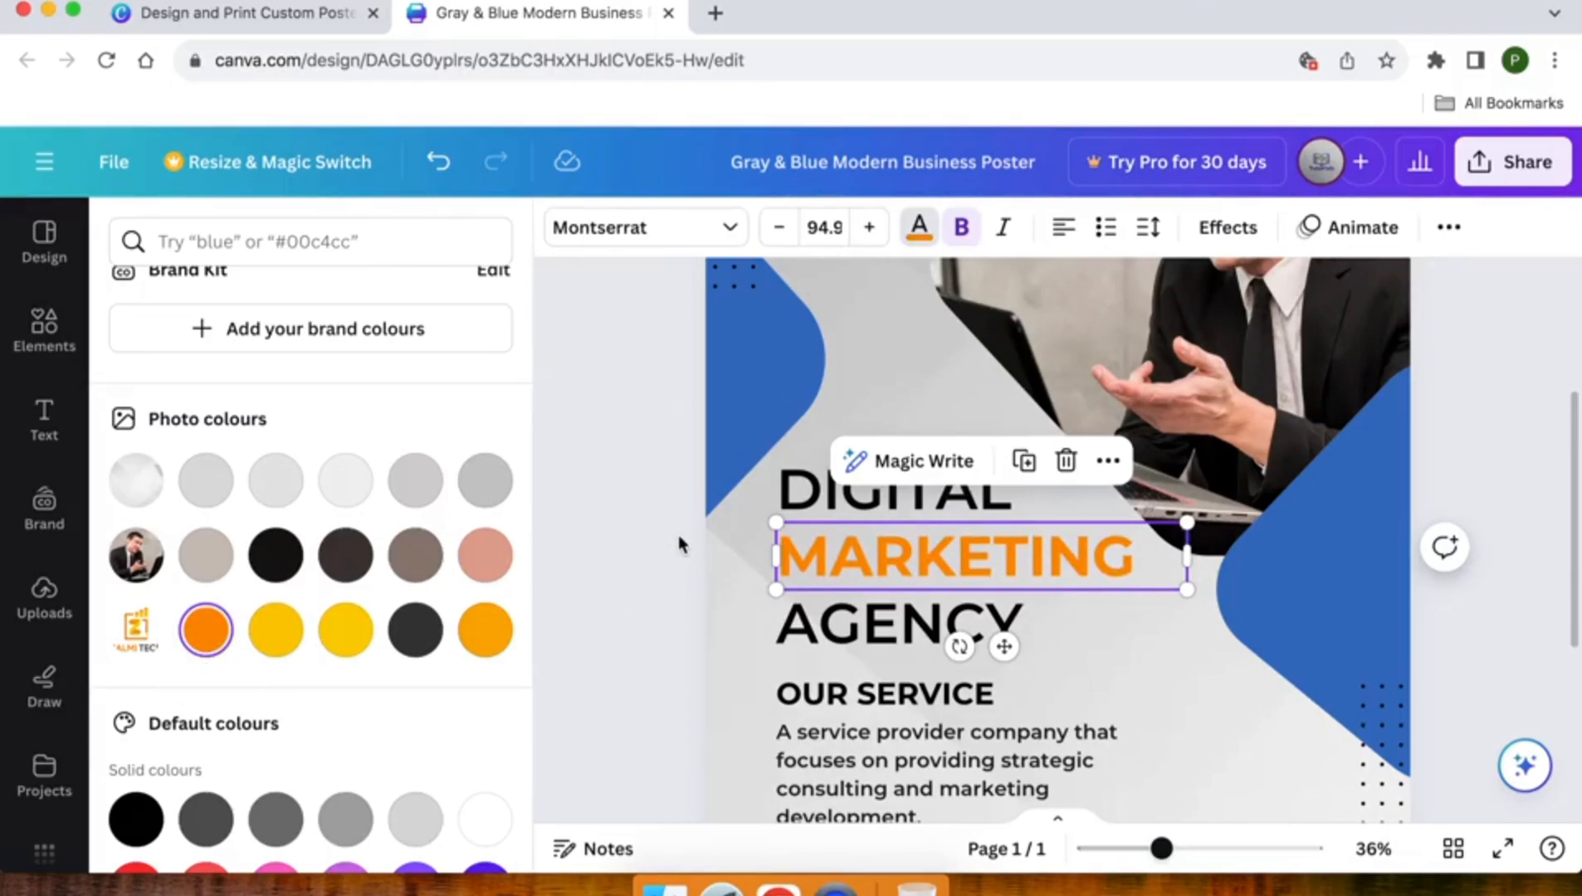
pyautogui.press('Escape')
pyautogui.press('Escape')
# - Try replacing the description paragraph under OUR SERVICE with a short self-introduction sentence
pyautogui.scroll(2, 679, 535)
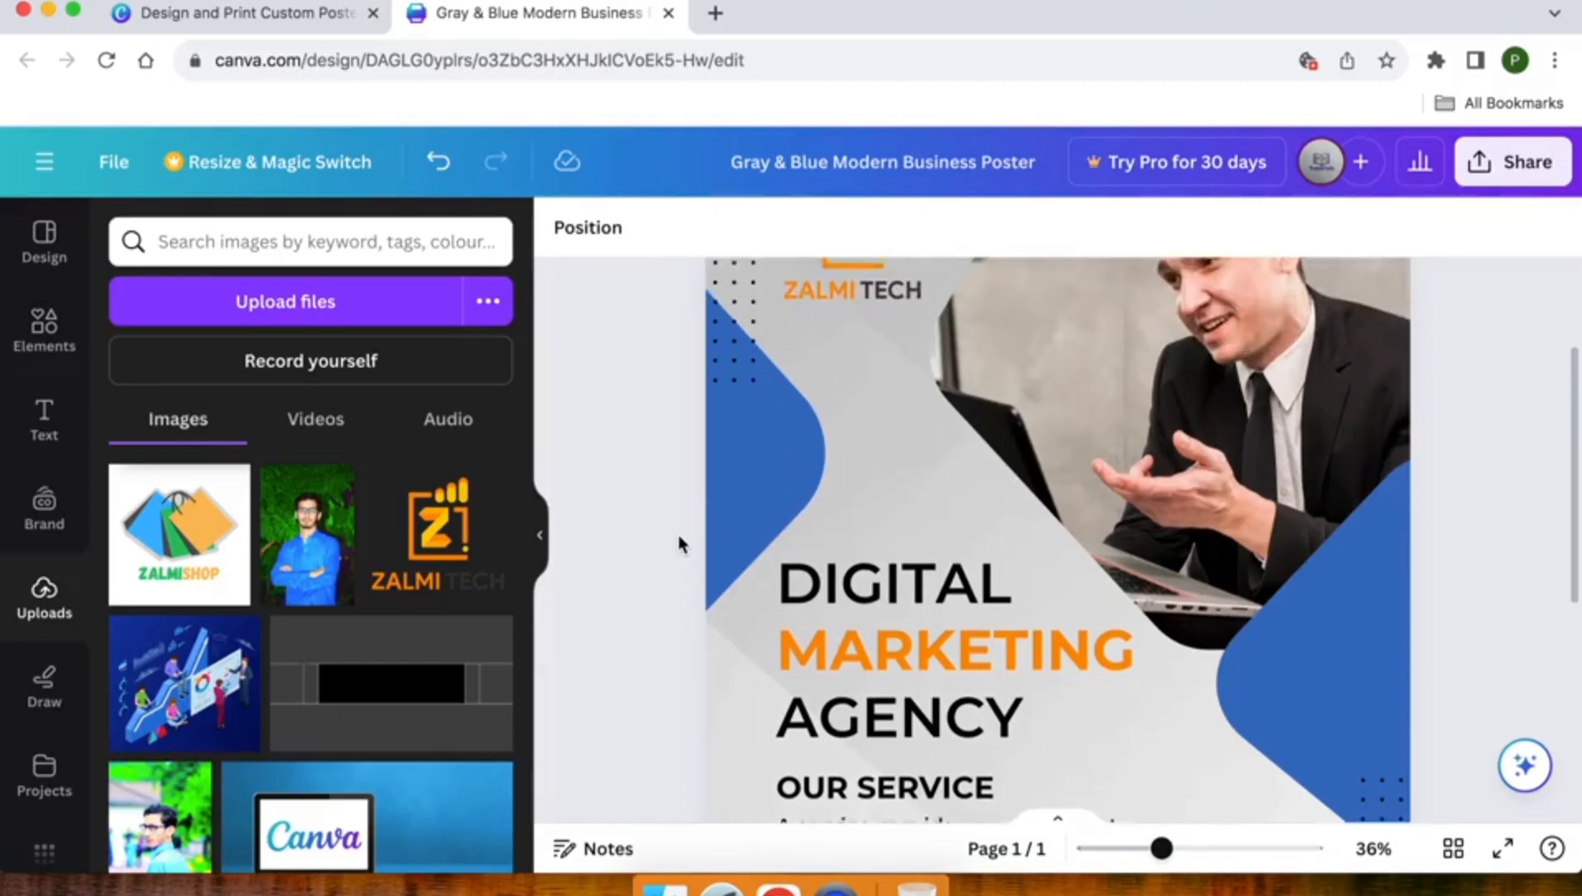
pyautogui.scroll(-1, 679, 536)
pyautogui.scroll(-1, 679, 540)
pyautogui.scroll(-1, 678, 540)
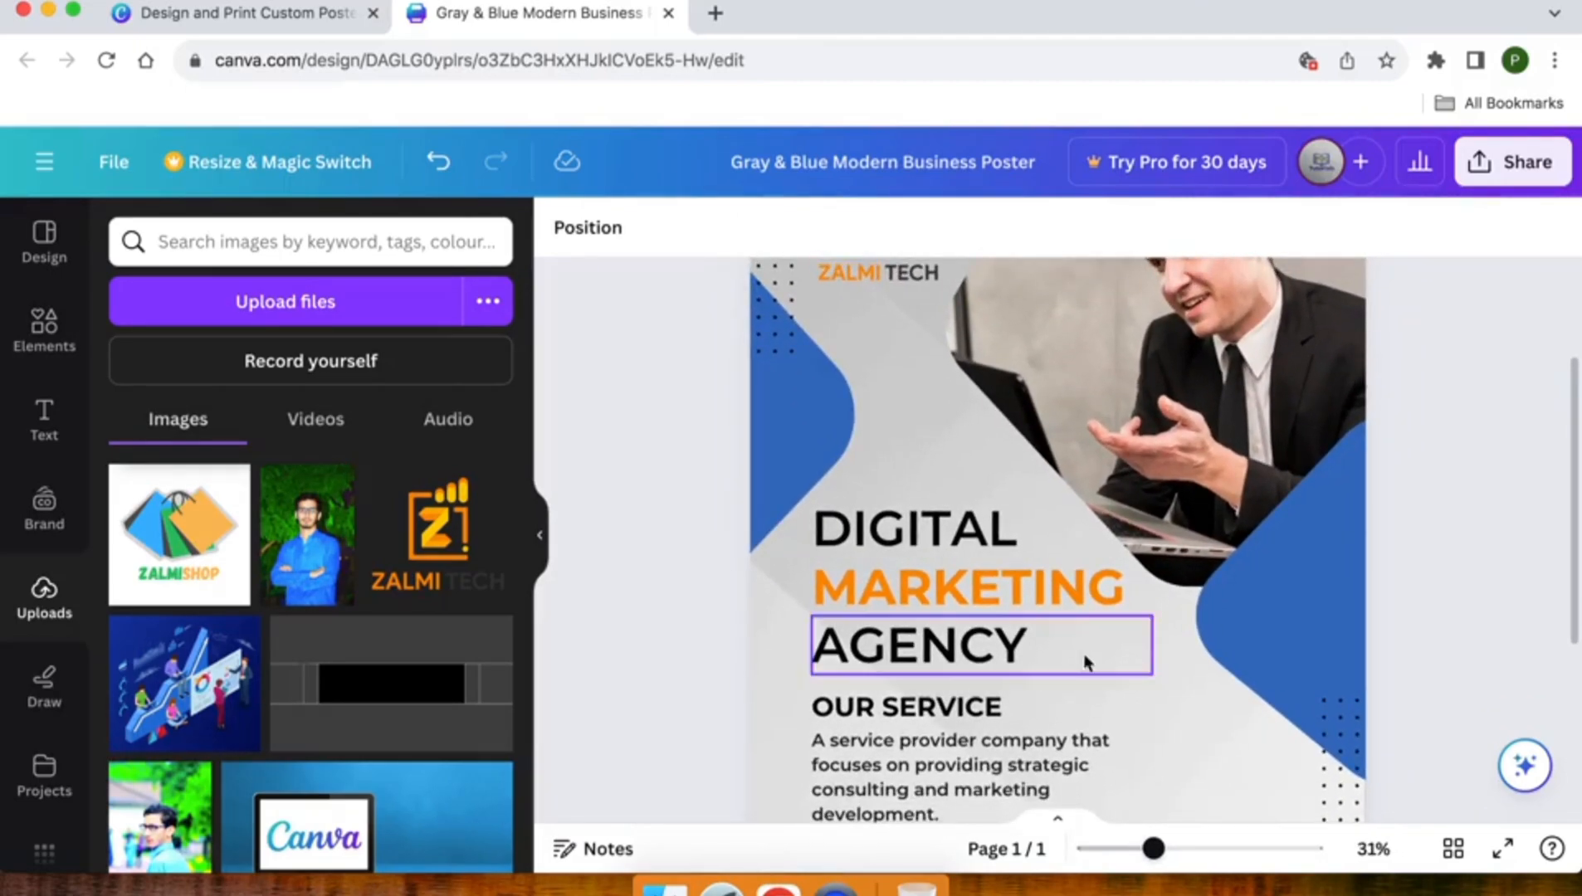
pyautogui.scroll(-2, 925, 599)
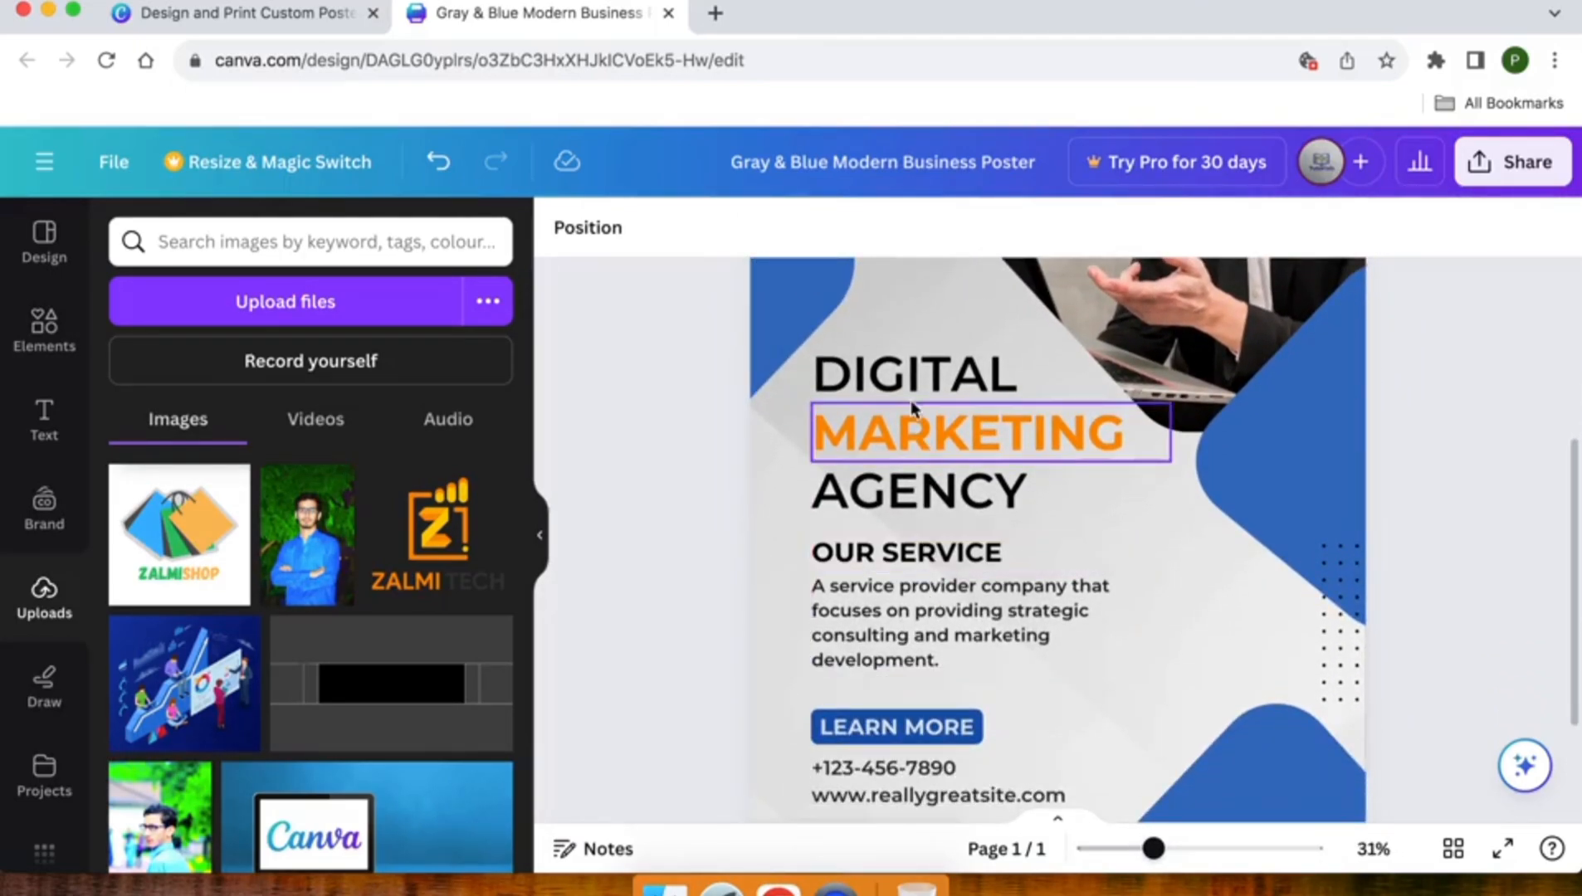
pyautogui.scroll(-2, 887, 448)
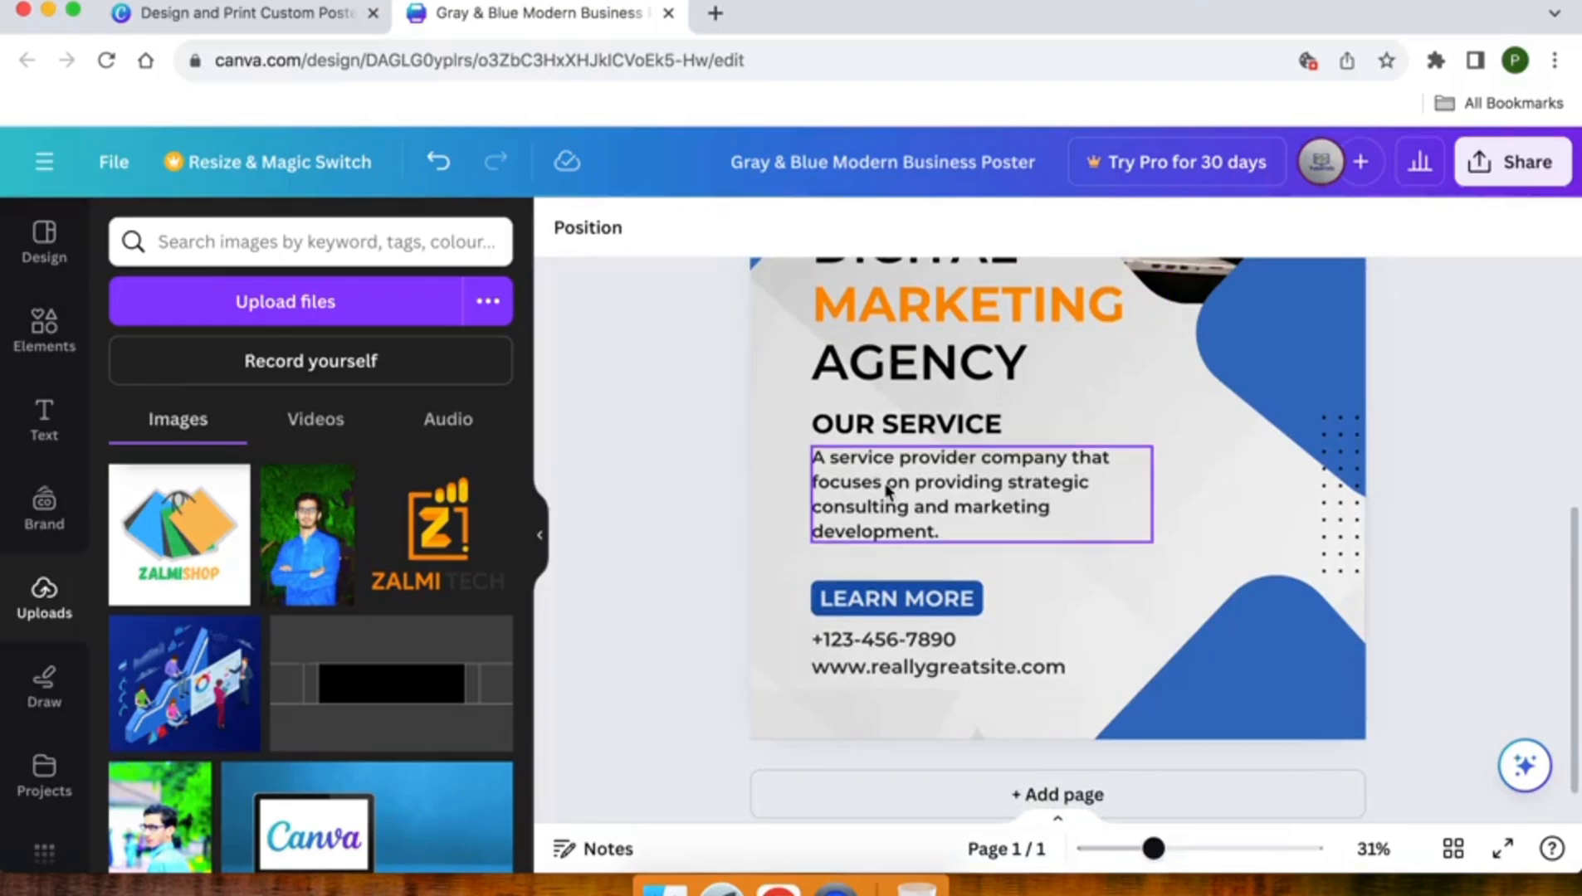
pyautogui.click(883, 486)
pyautogui.click(885, 484)
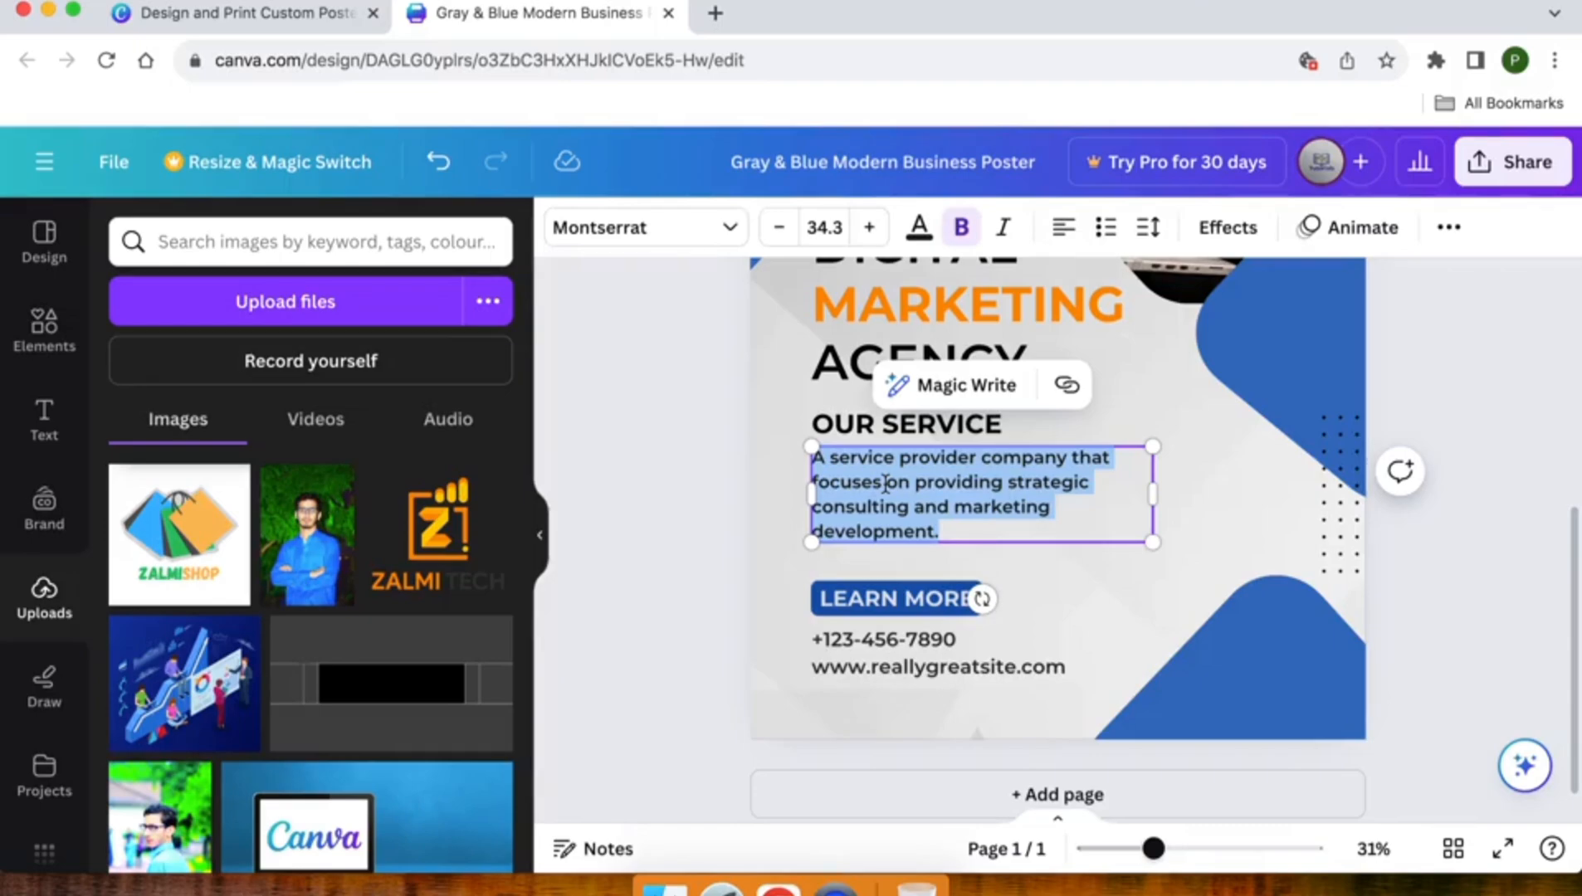
pyautogui.write('Asdf')
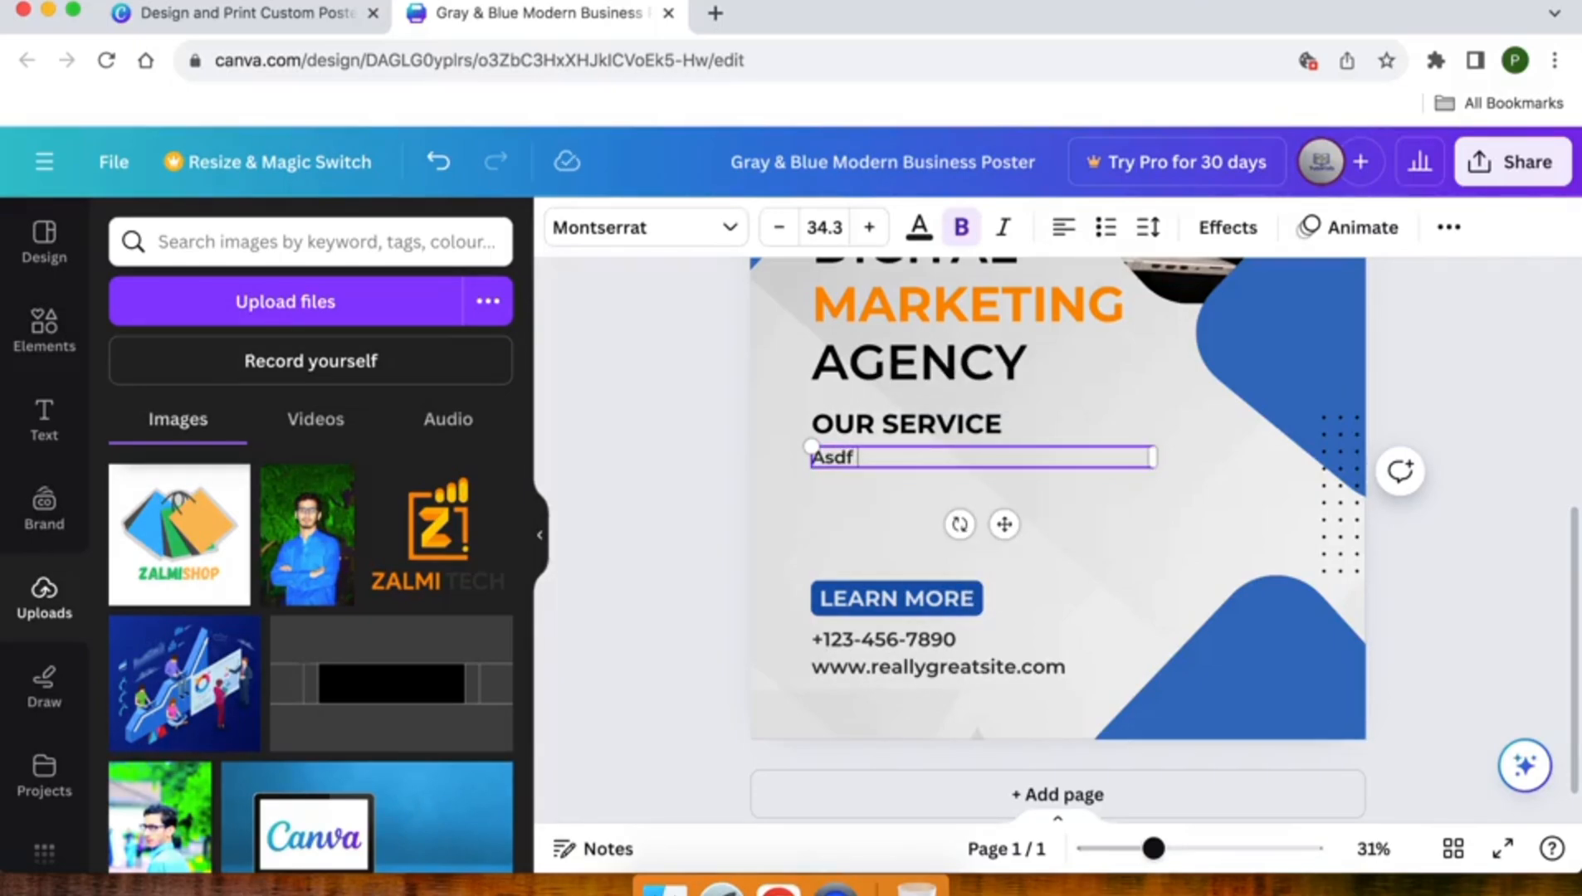
pyautogui.press('super+a')
pyautogui.press('BackSpace')
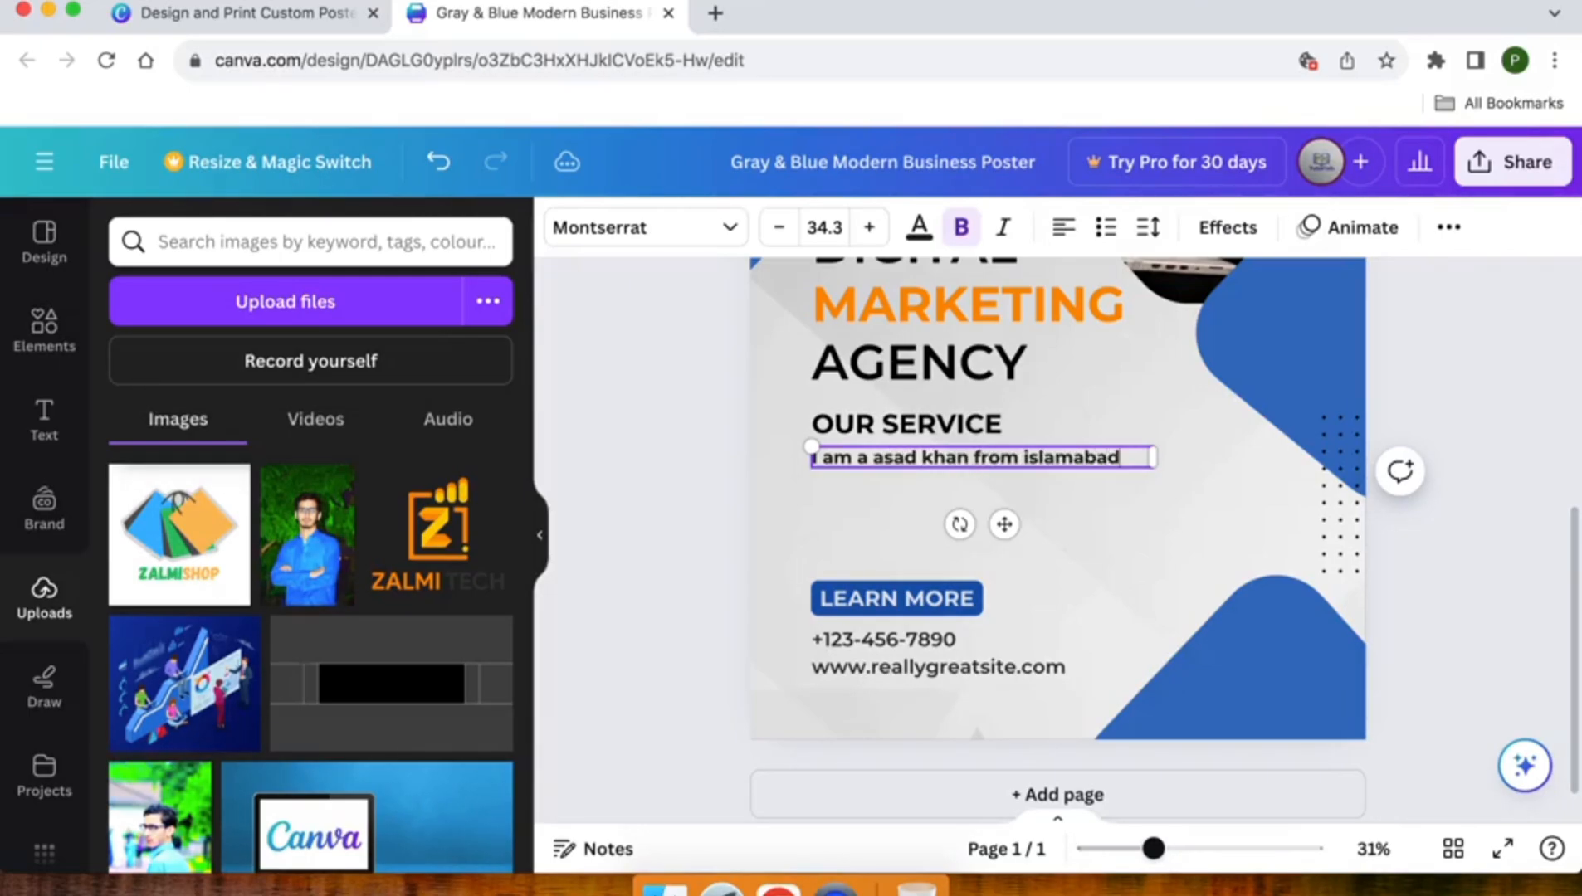
# - Undo the text replacement in the description under OUR SERVICE until the original paragraph is restored
pyautogui.press('super+a')
pyautogui.press('super+z')
pyautogui.press('super+z')
pyautogui.press('super+z')
pyautogui.press('super+z')
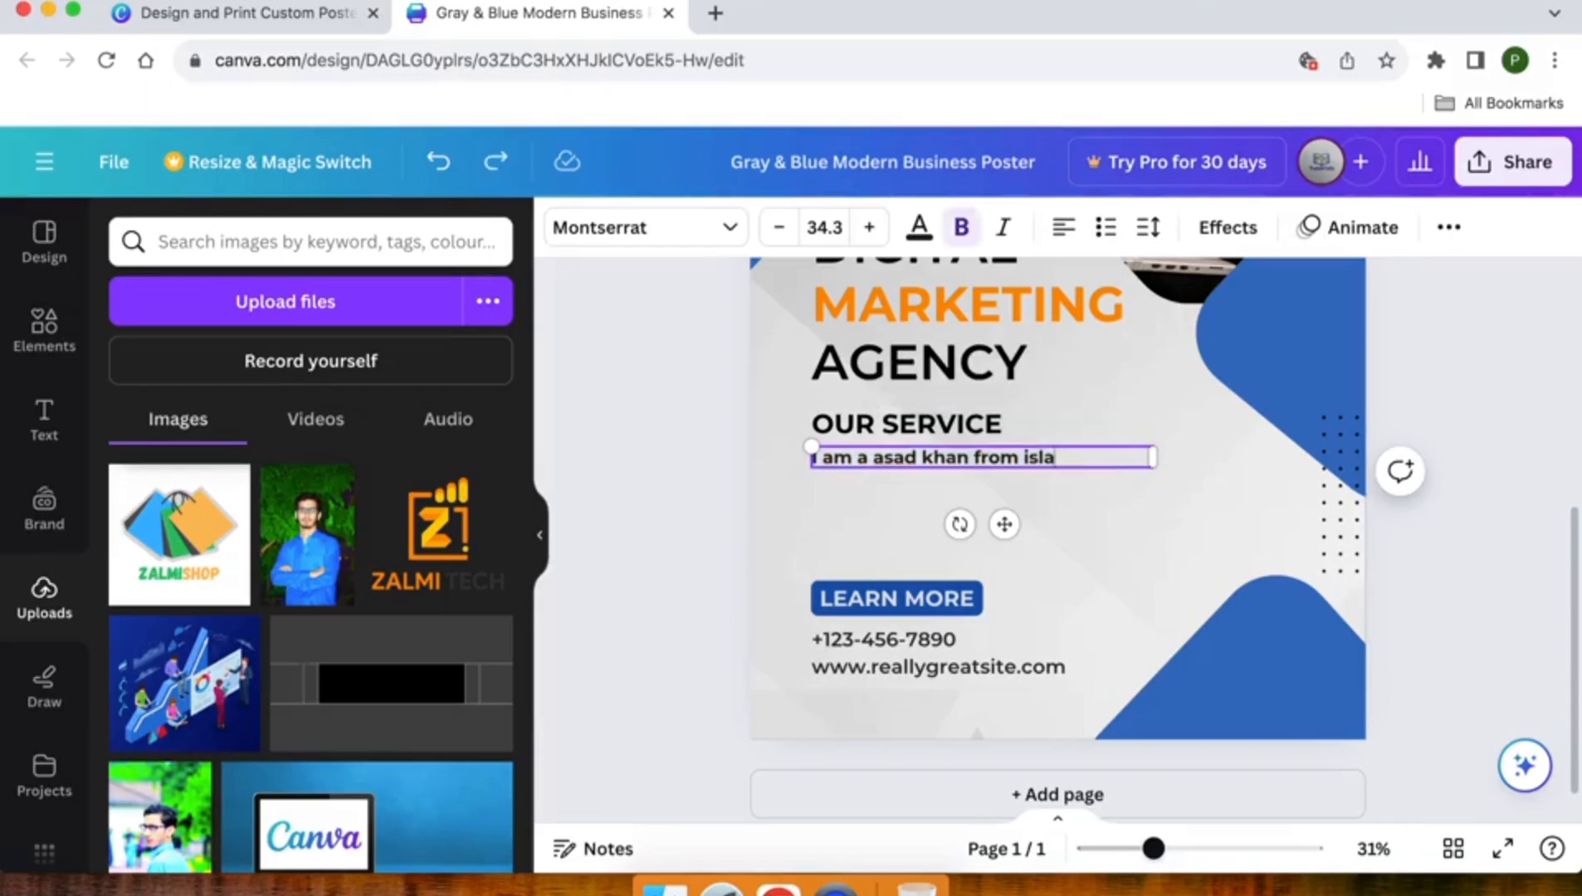
pyautogui.press('super+z')
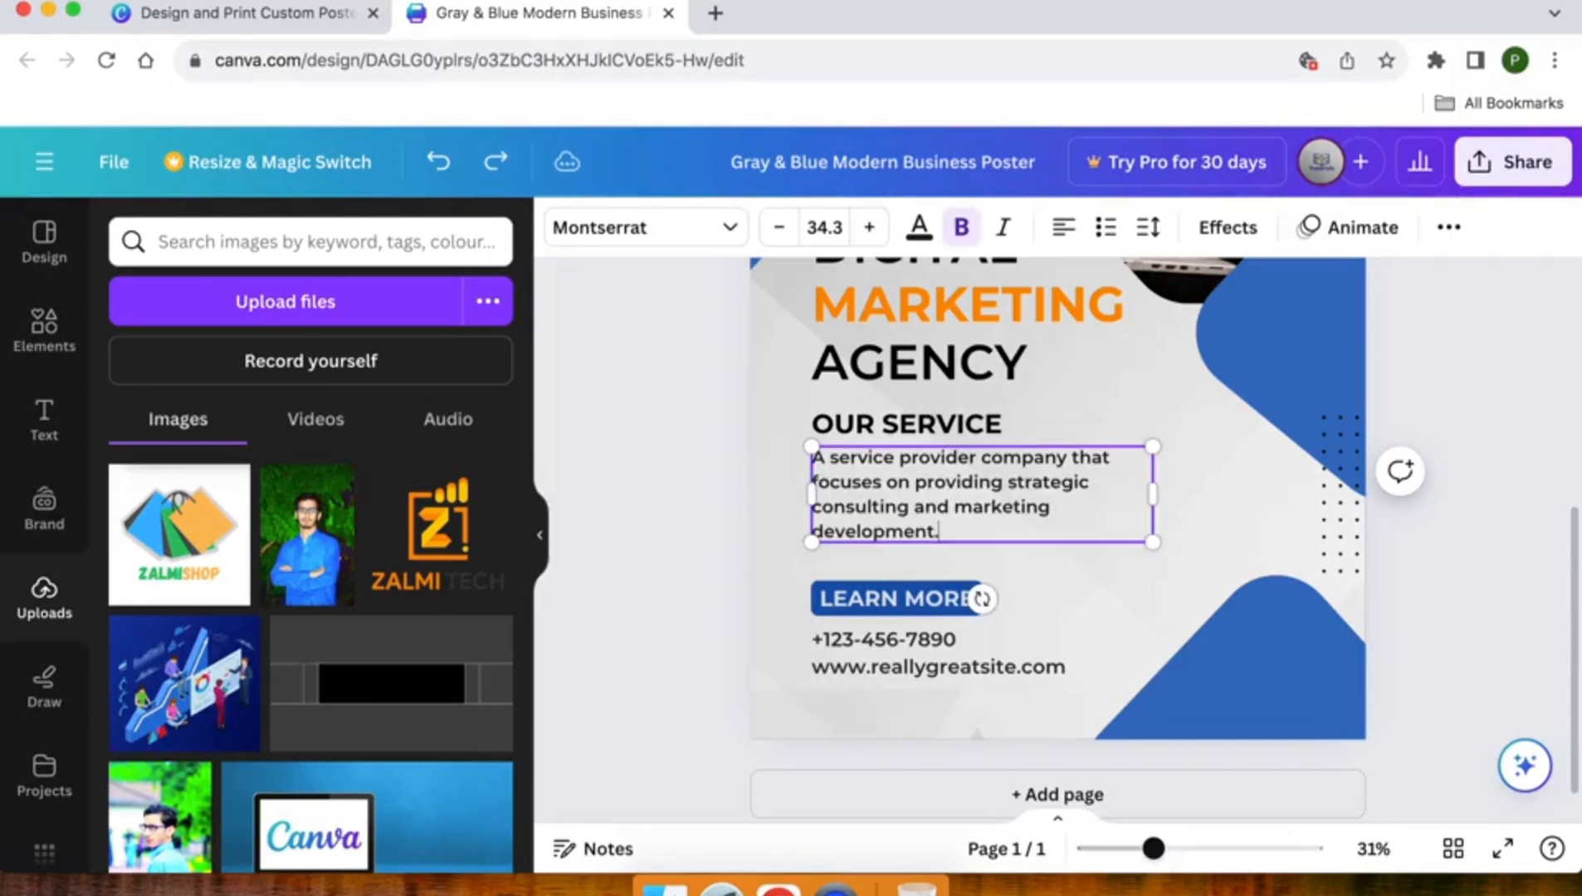
# - Change the background effect colour of the LEARN MORE label to orange #ff8e00
pyautogui.doubleClick(874, 429)
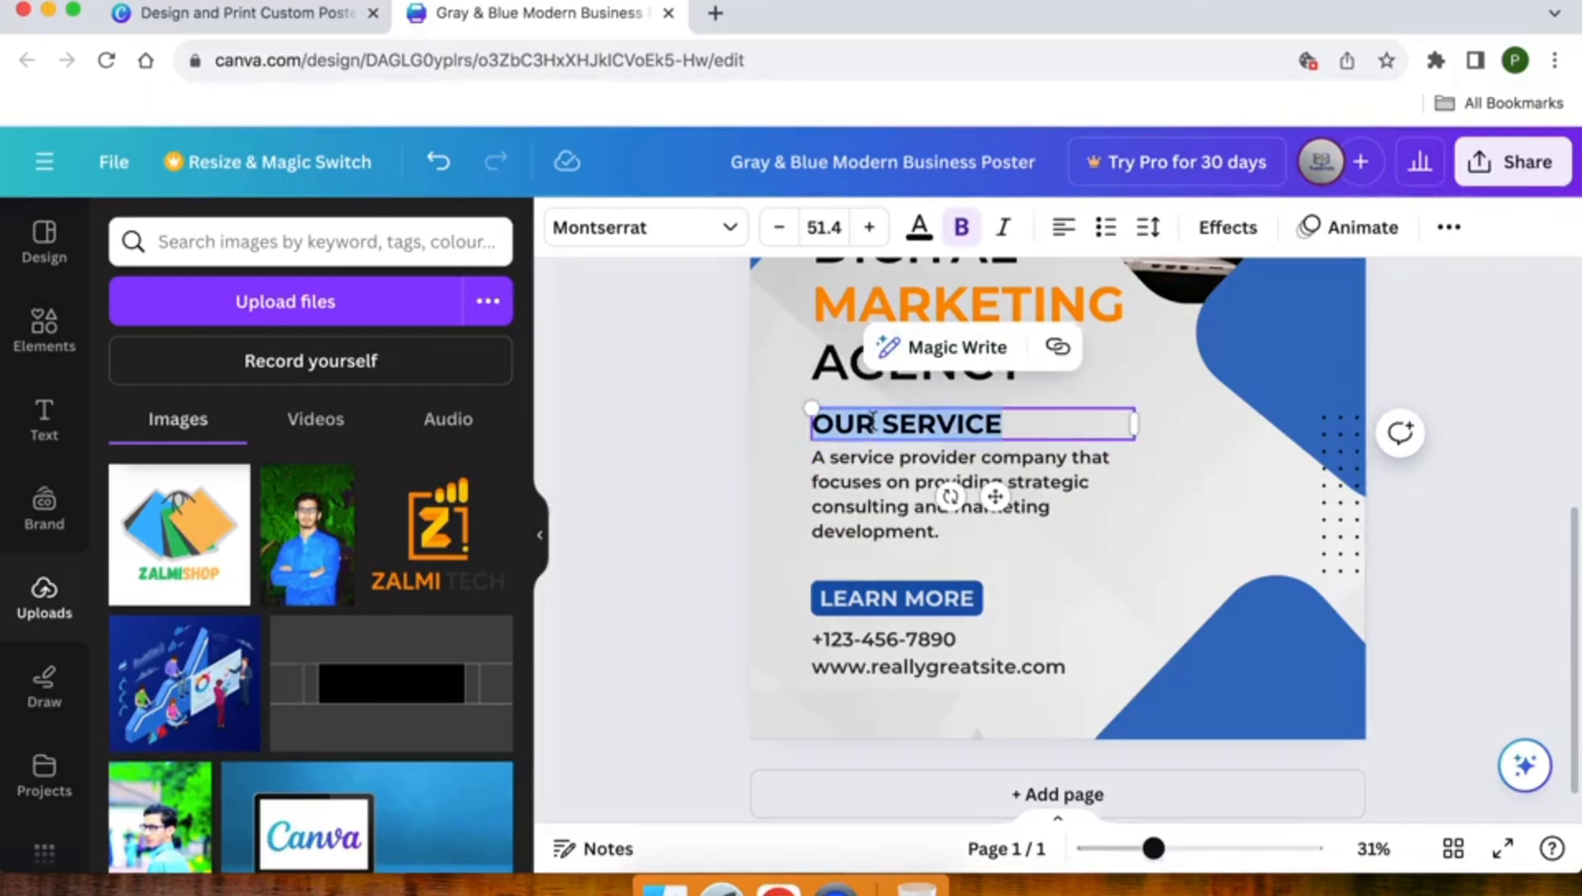
pyautogui.click(852, 596)
pyautogui.scroll(1, 852, 596)
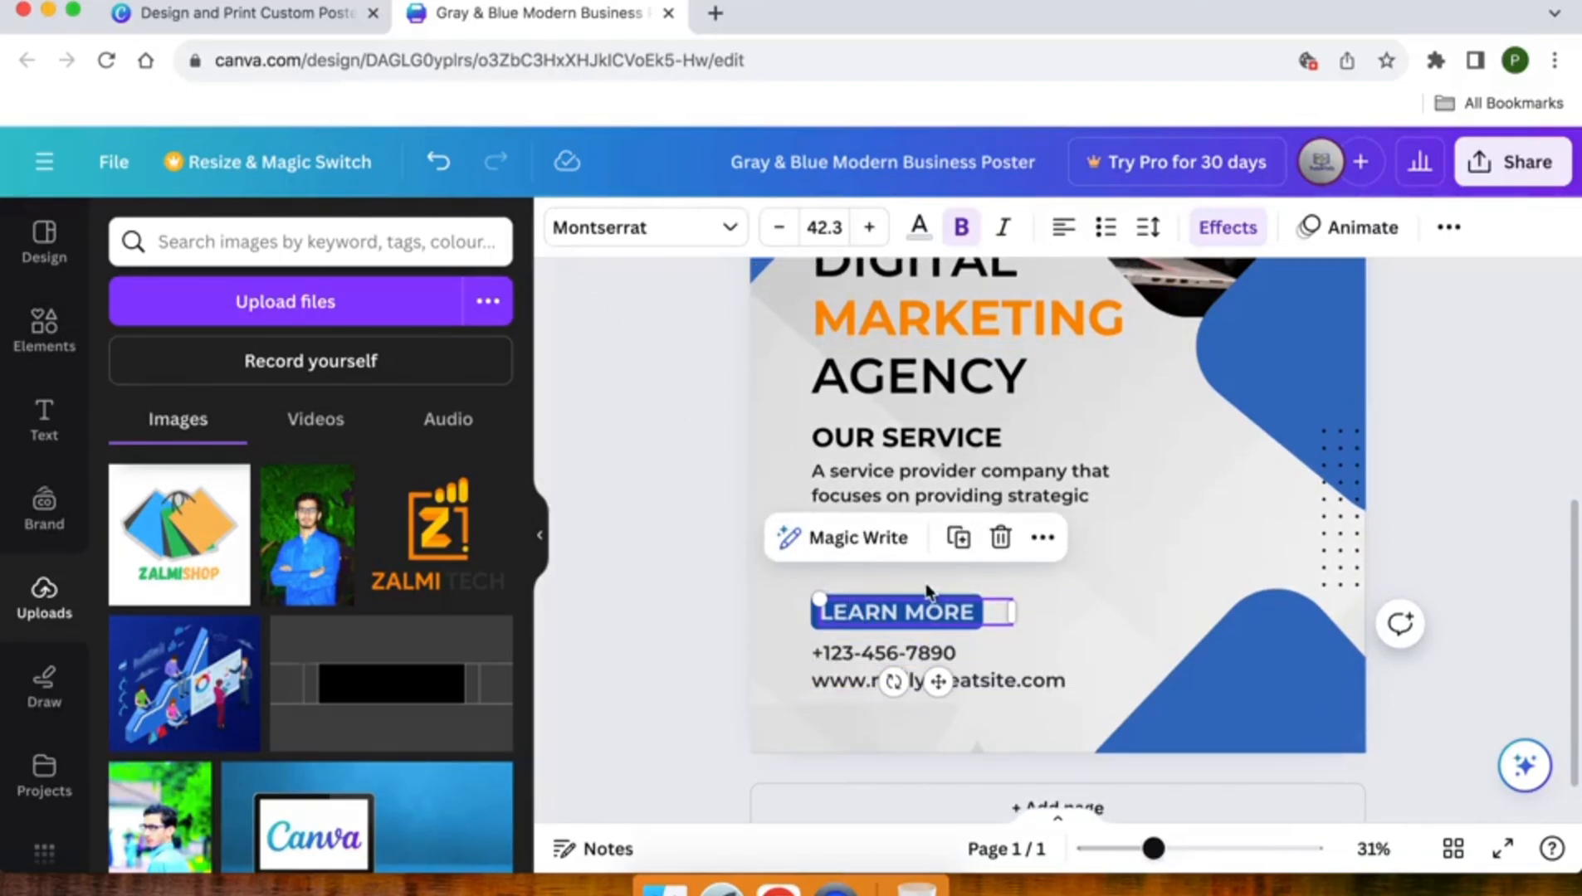
pyautogui.click(1214, 241)
pyautogui.scroll(-10, 286, 628)
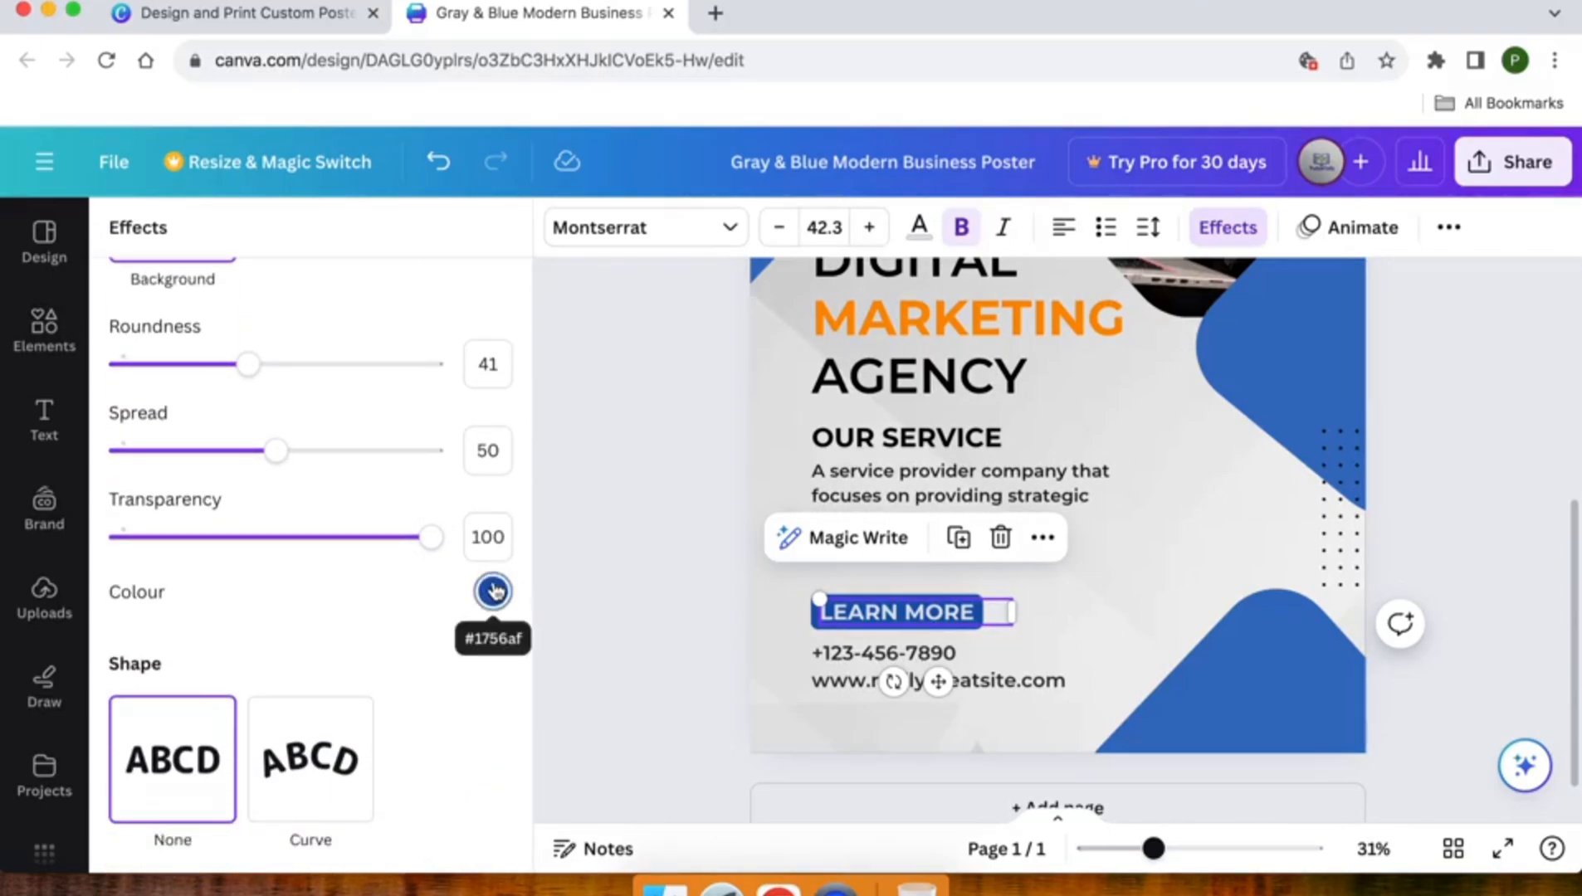
pyautogui.click(494, 591)
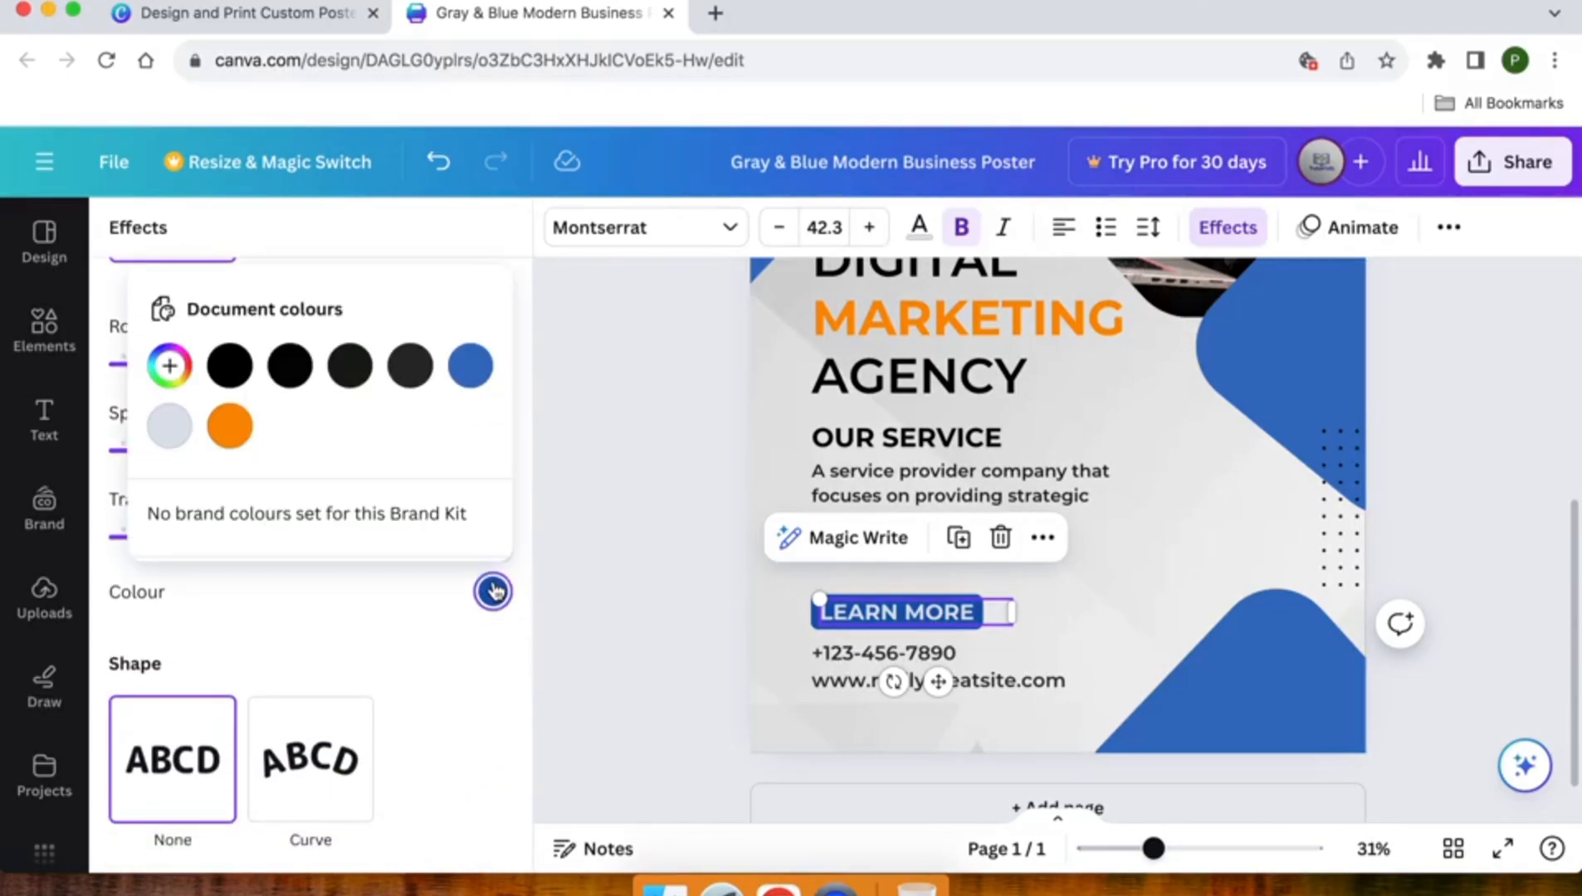
pyautogui.click(234, 431)
pyautogui.click(674, 562)
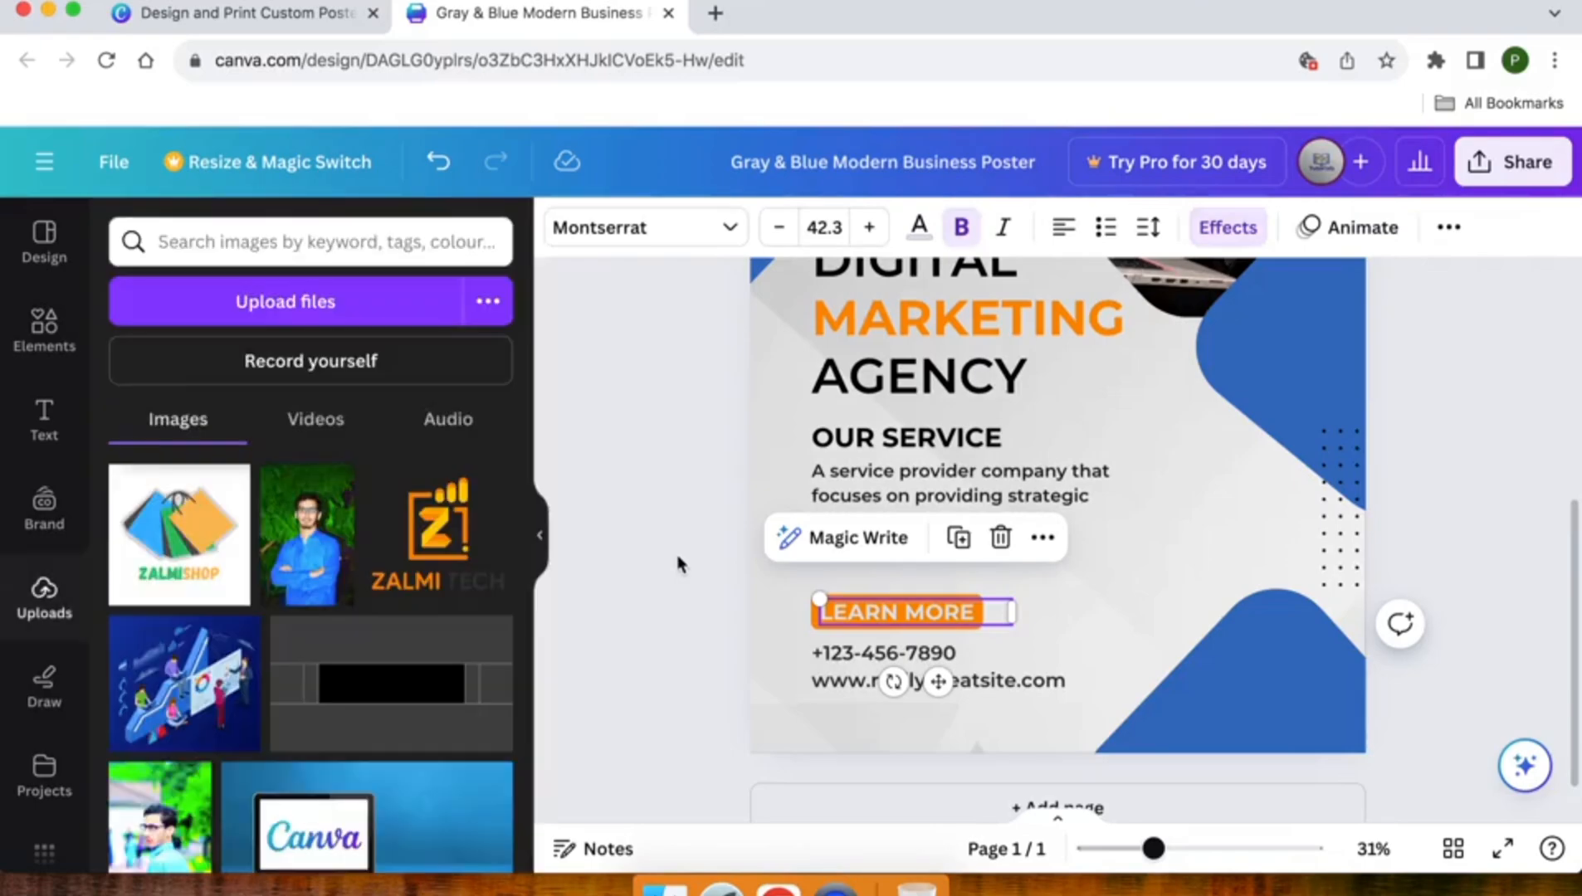
# - Set the LEARN MORE label's text colour to white after trying the logo's dark grey
pyautogui.click(843, 612)
pyautogui.click(919, 227)
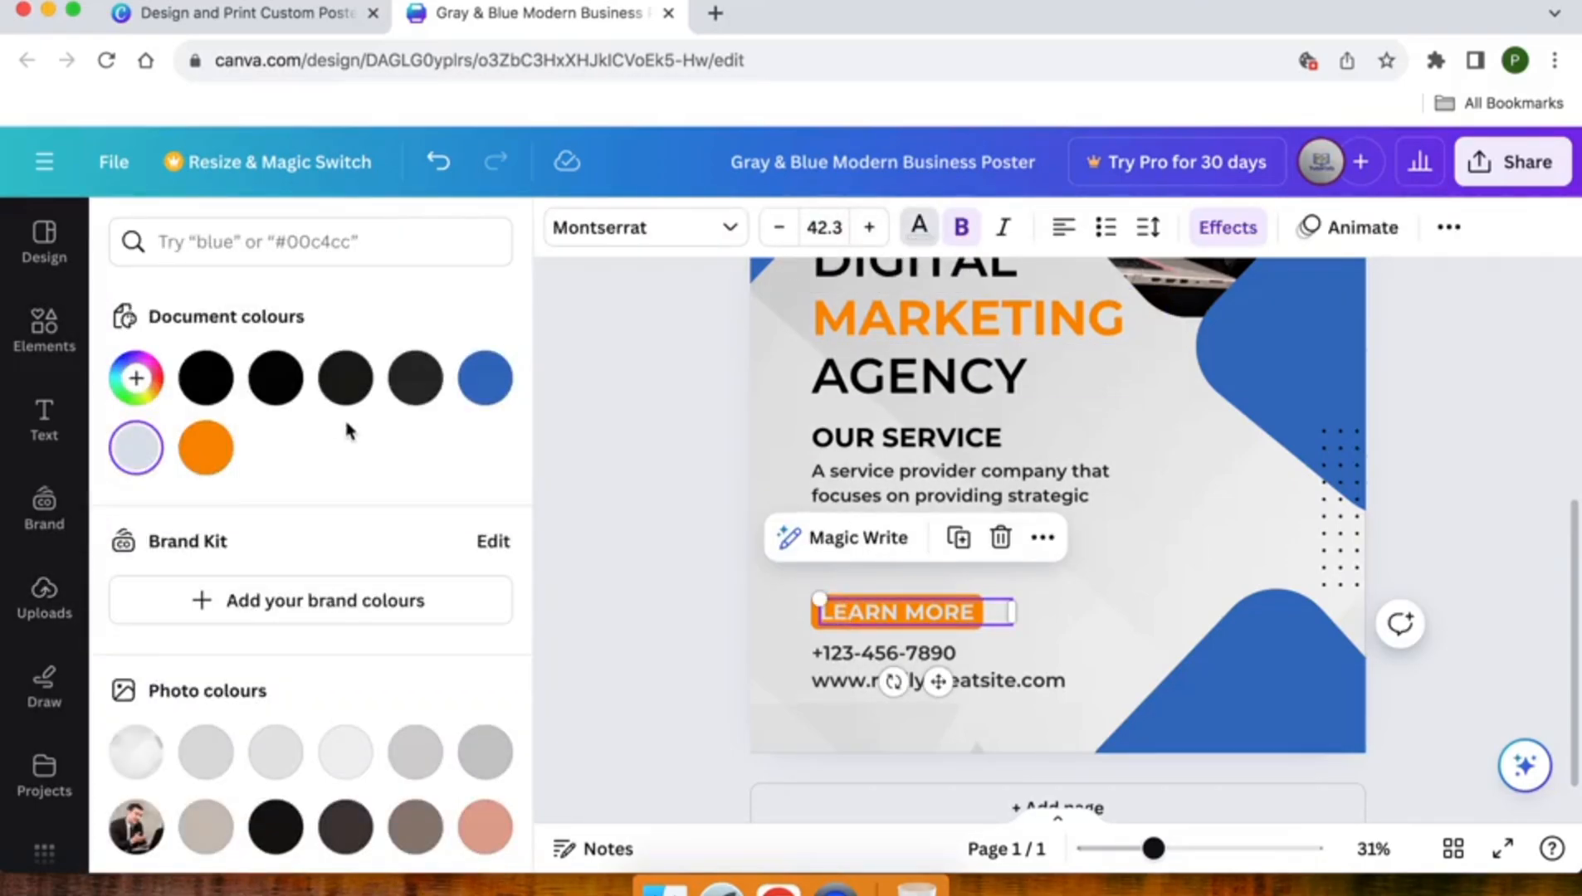
pyautogui.scroll(-5, 349, 430)
pyautogui.click(409, 532)
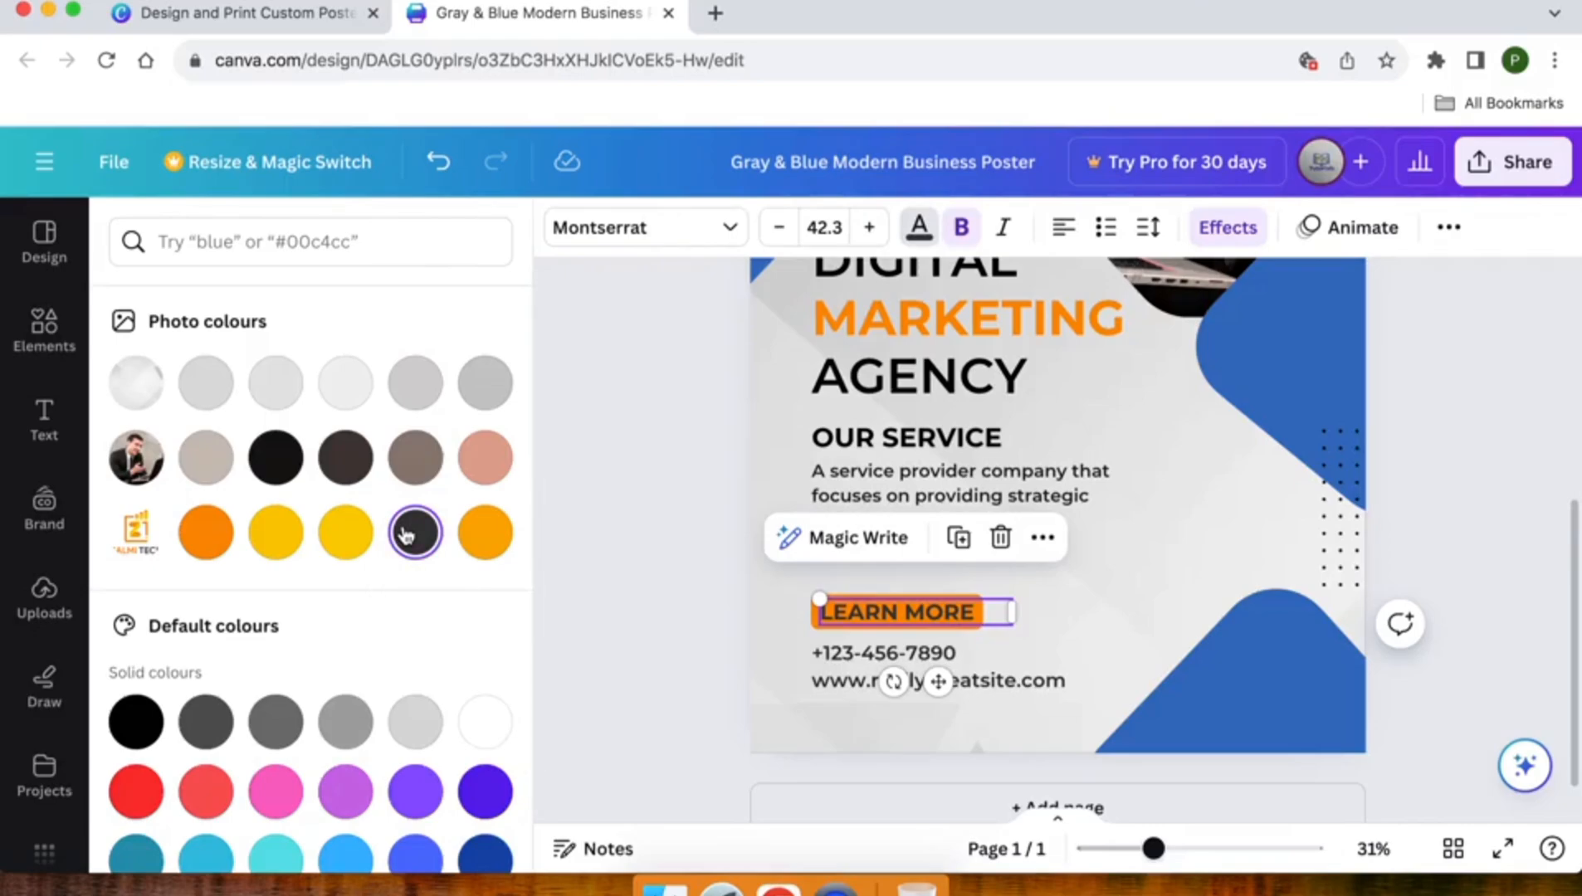
pyautogui.scroll(-3, 293, 425)
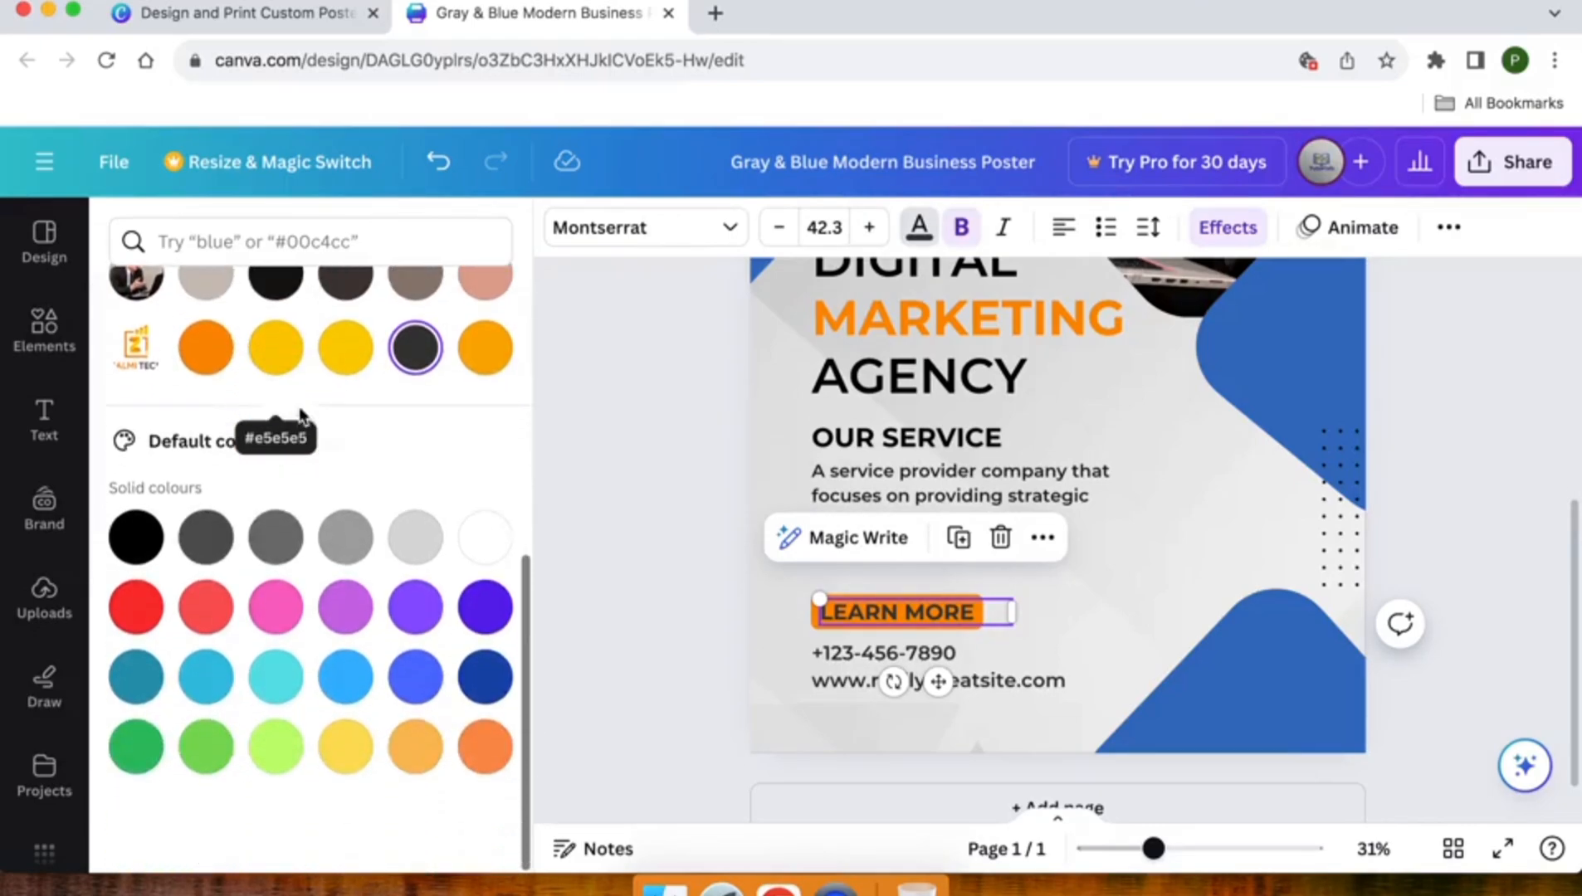
pyautogui.click(485, 538)
pyautogui.click(674, 544)
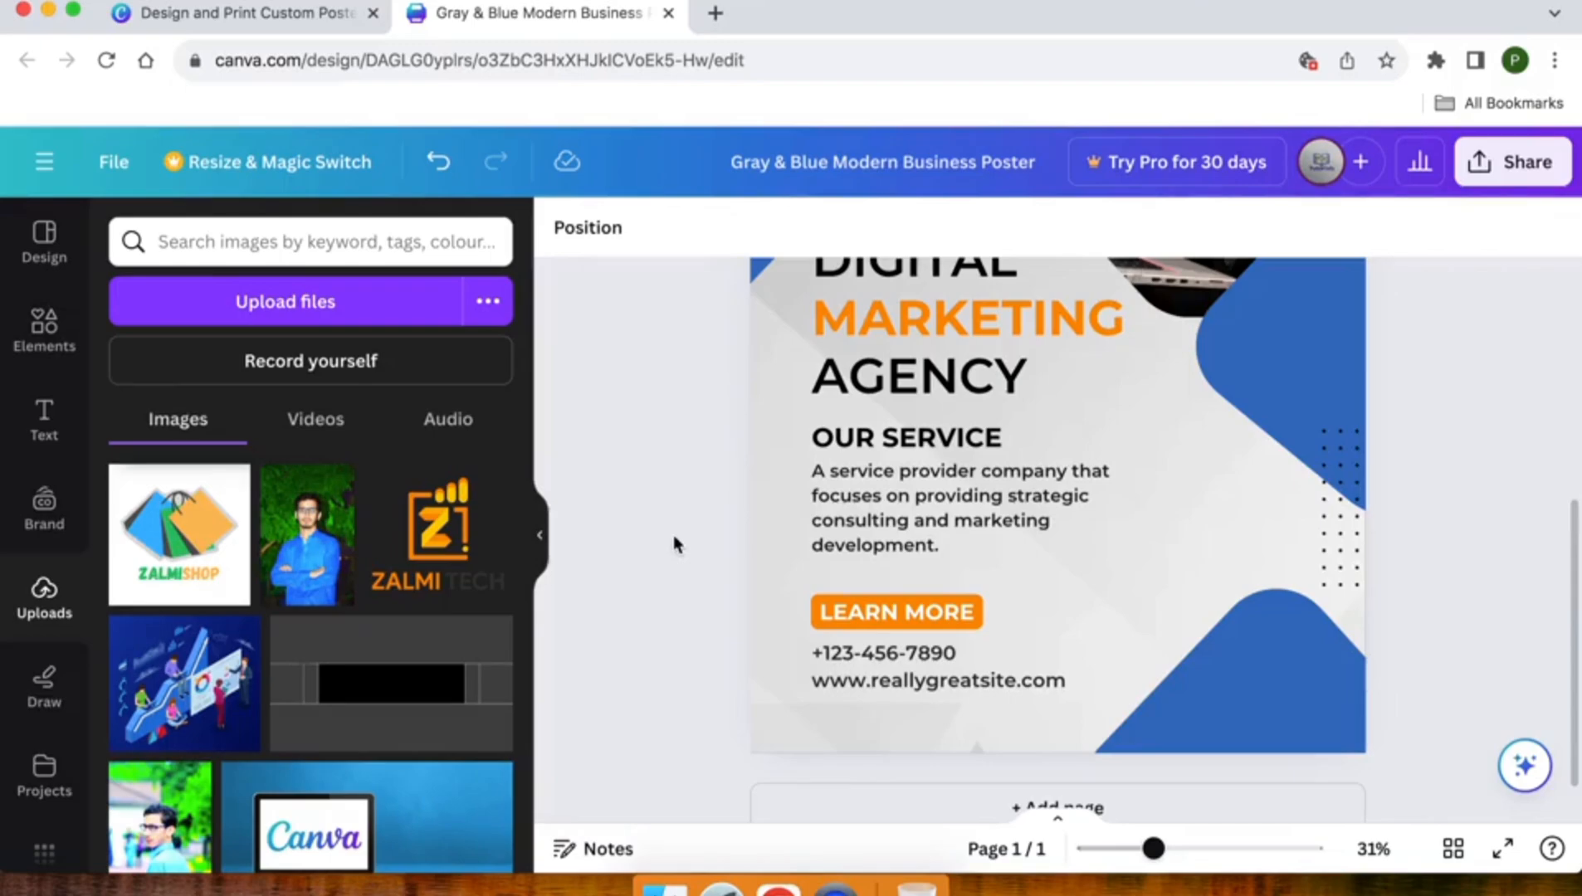
# - Change the black dotted pattern beside the ZALMI TECH logo to the brighter yellow from the logo's photo colours
pyautogui.scroll(5, 674, 545)
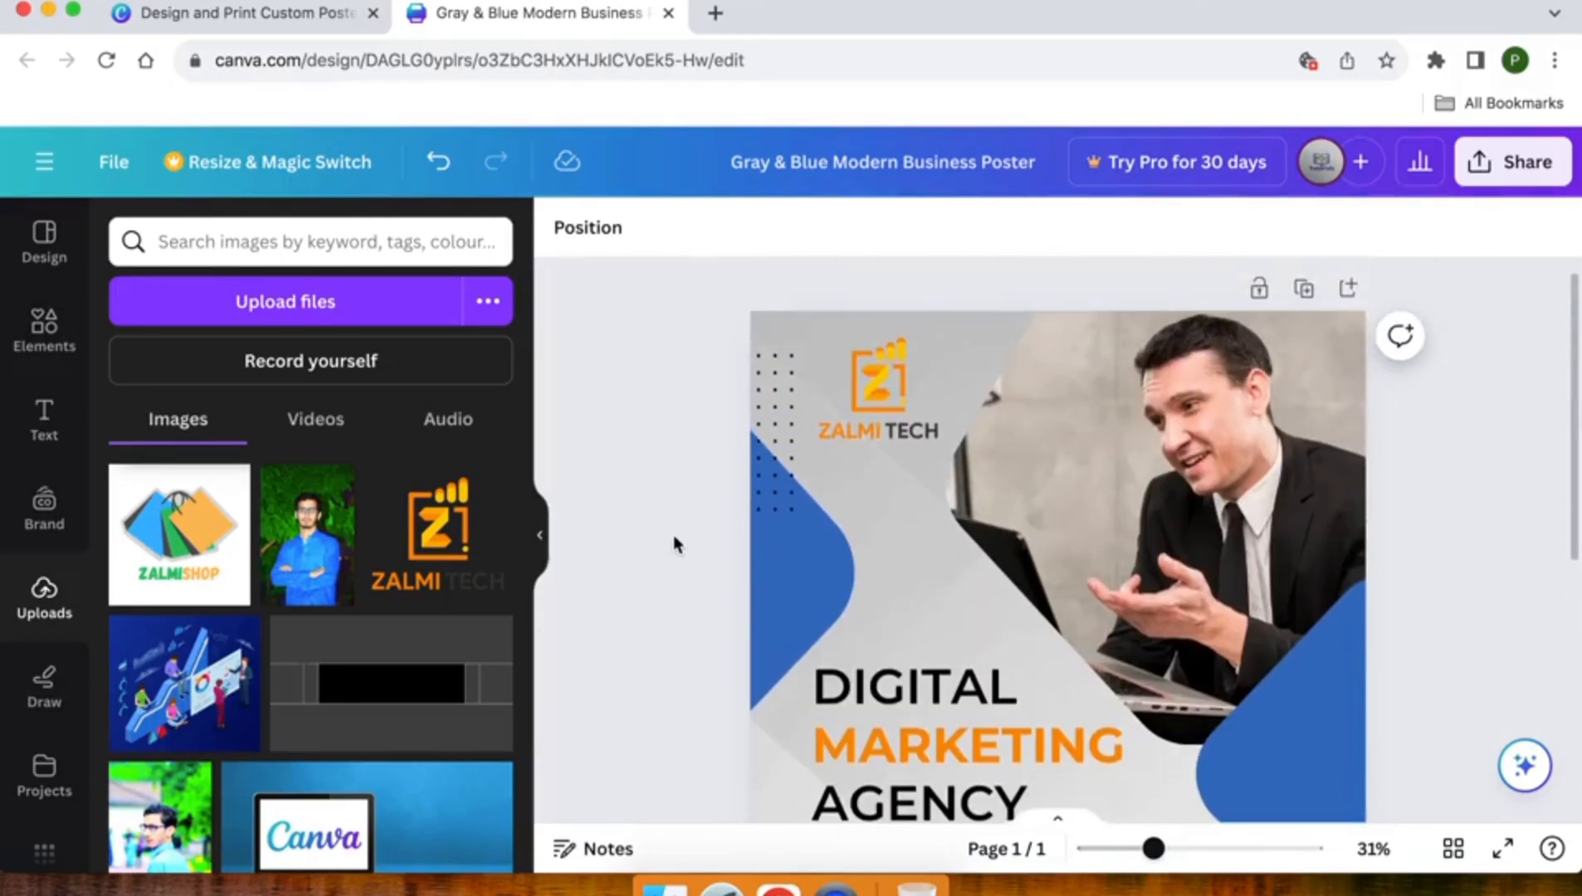
pyautogui.click(734, 415)
pyautogui.scroll(-3, 760, 405)
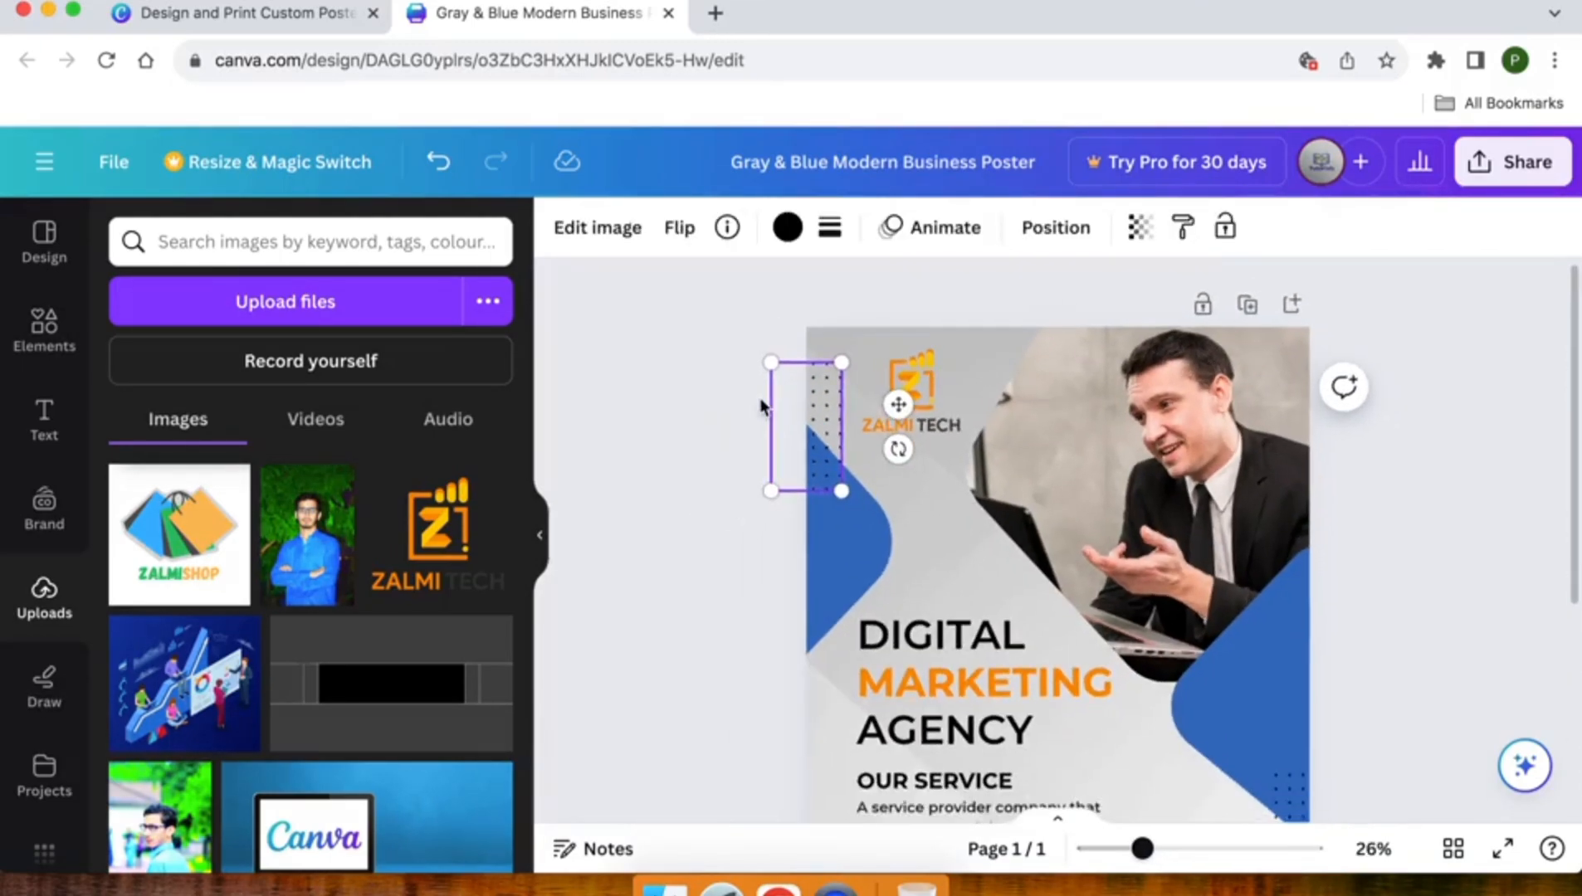
pyautogui.click(761, 406)
pyautogui.scroll(-1, 760, 406)
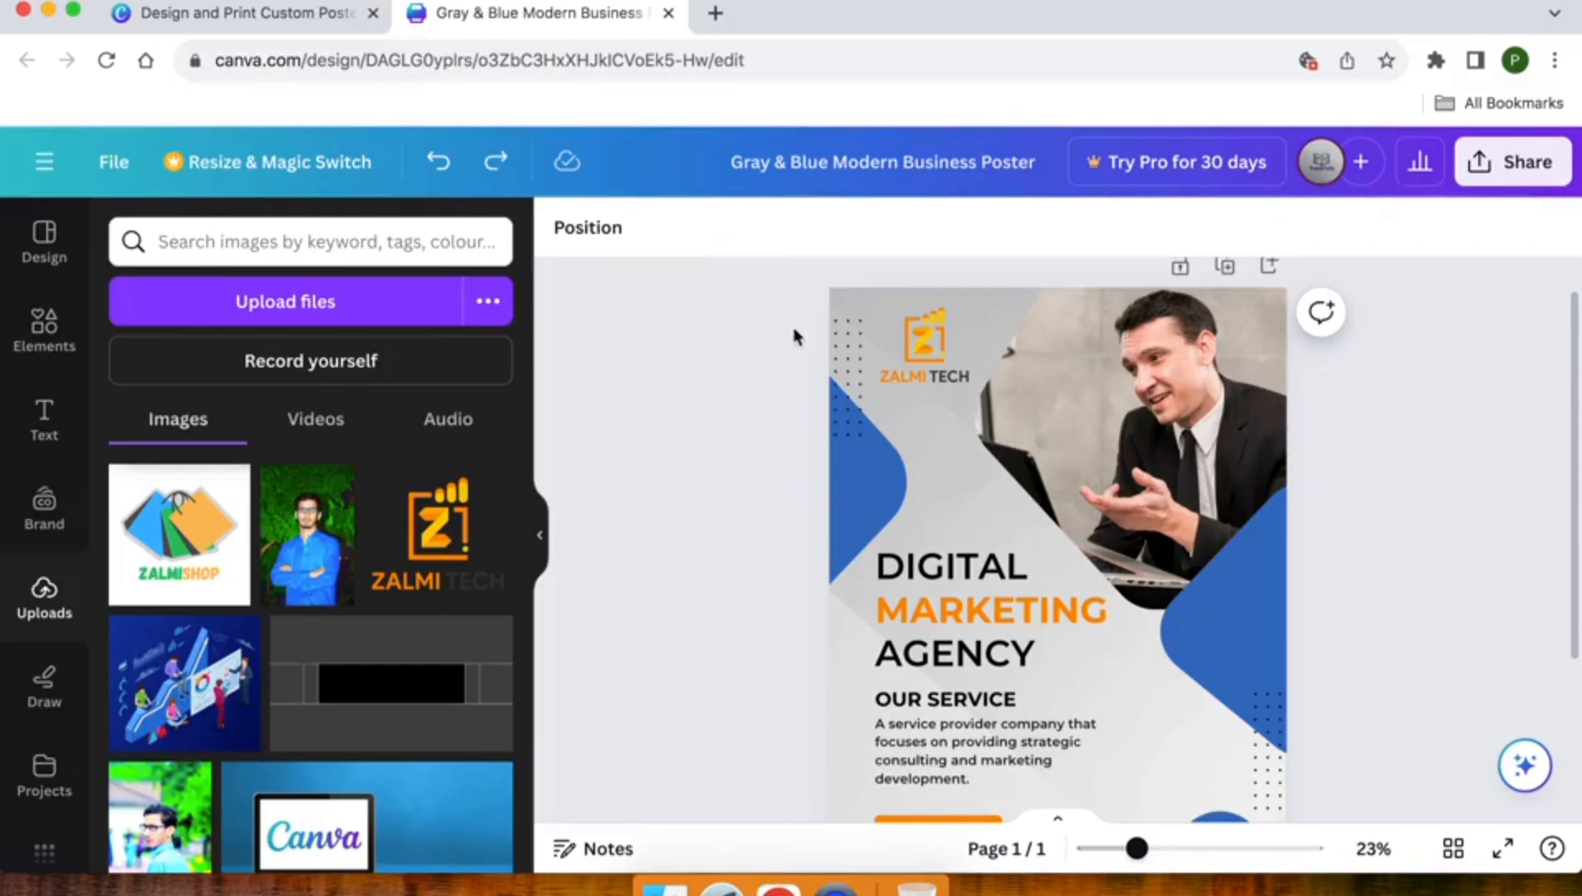
pyautogui.click(836, 367)
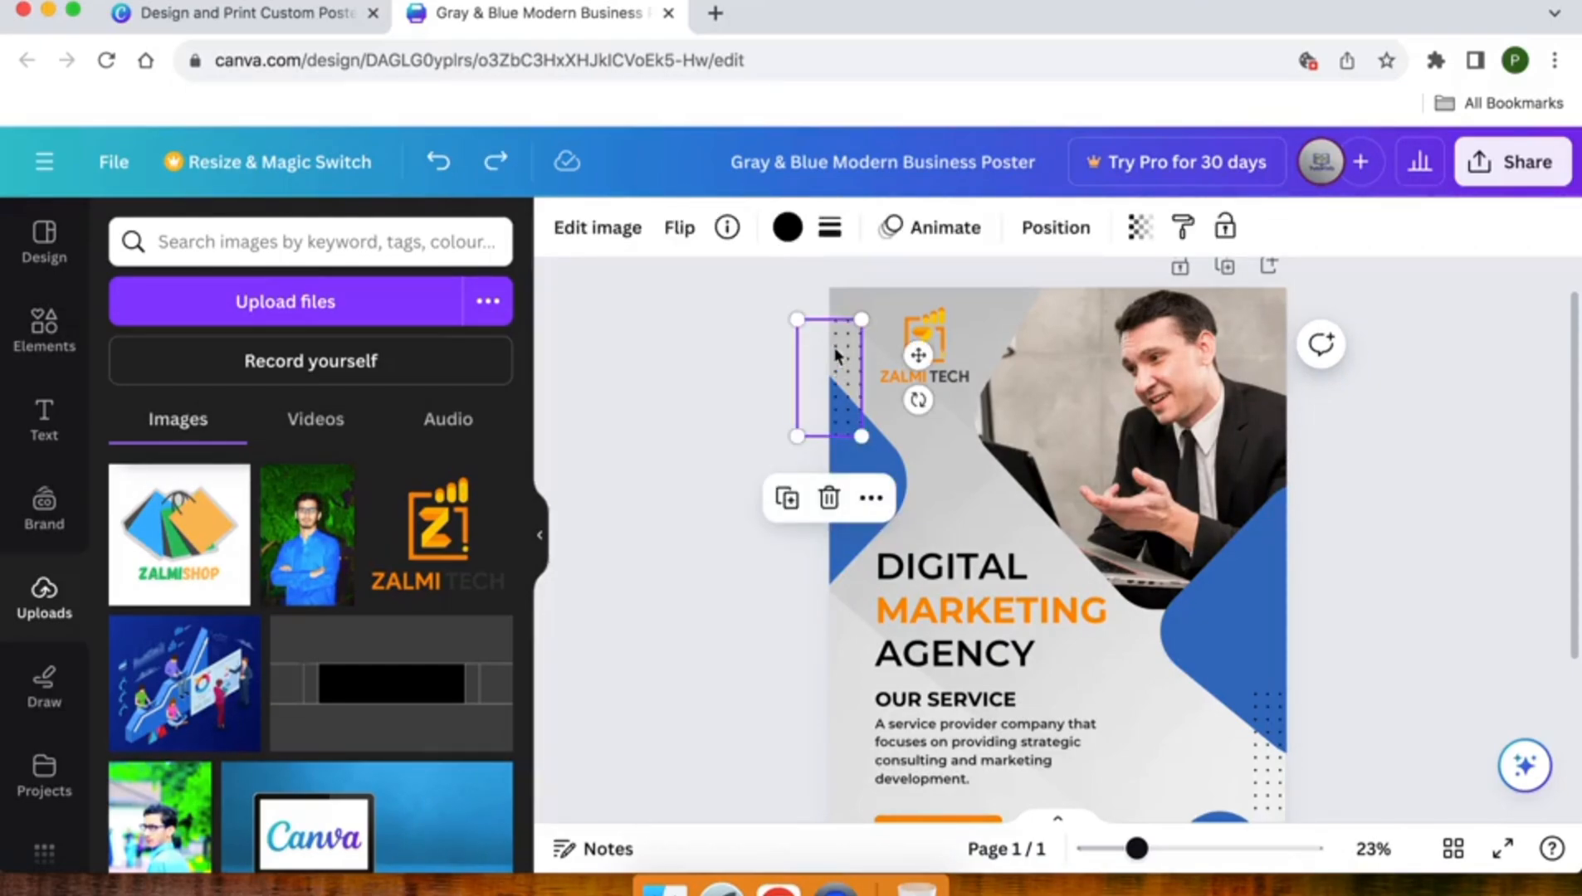
pyautogui.click(788, 227)
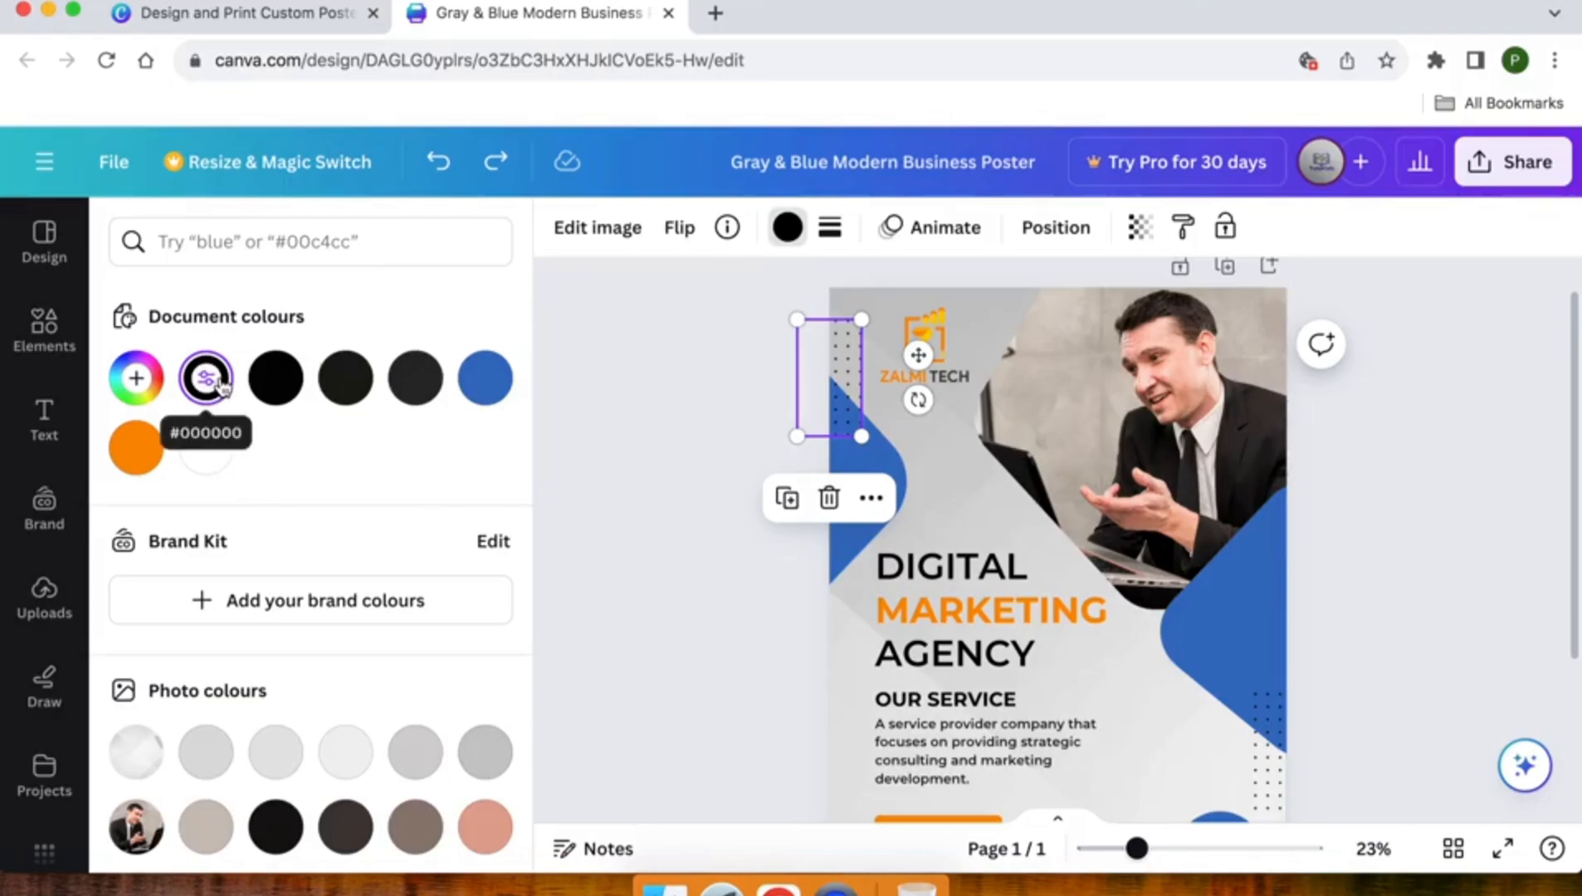
pyautogui.scroll(-6, 220, 389)
pyautogui.scroll(1, 300, 444)
pyautogui.click(347, 419)
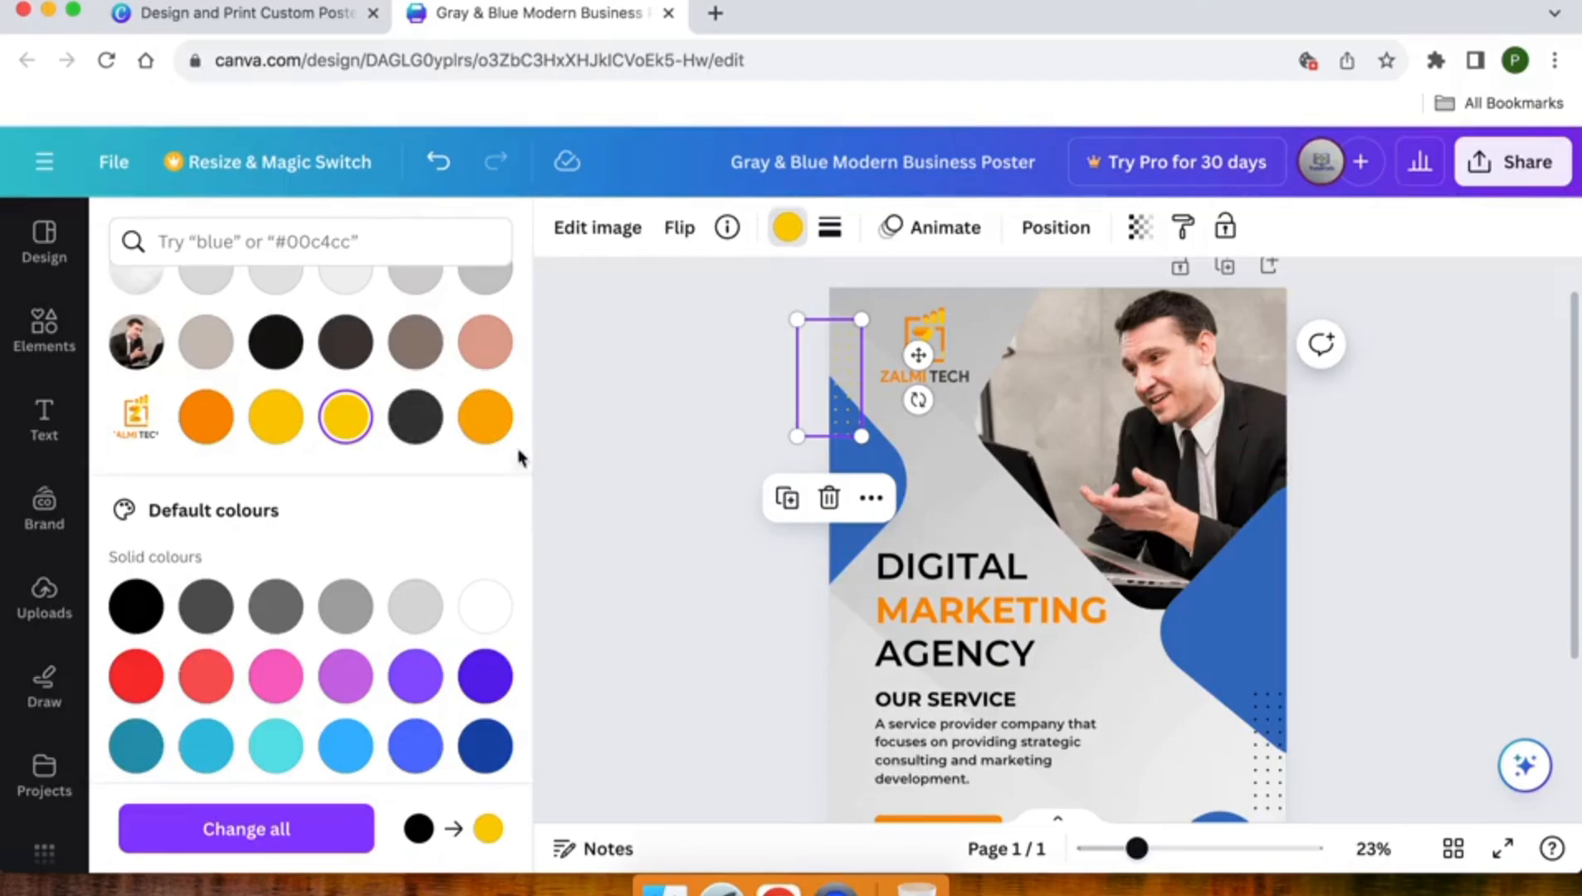
# - Apply the black-to-yellow colour change to all matching elements in the design and deselect the dotted pattern
pyautogui.click(268, 840)
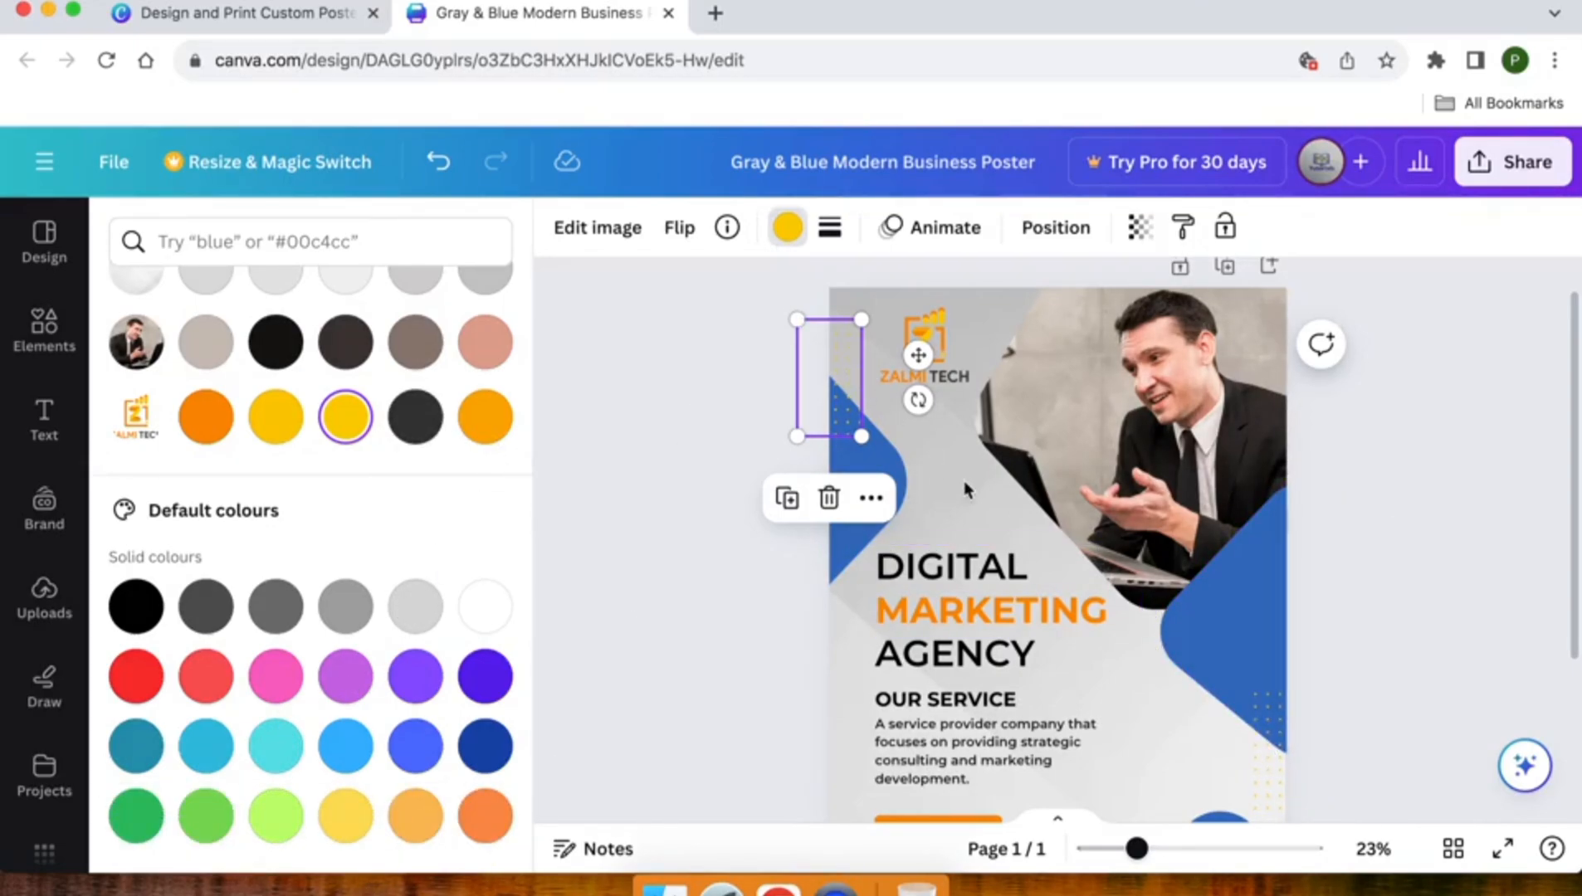
pyautogui.scroll(-2, 965, 484)
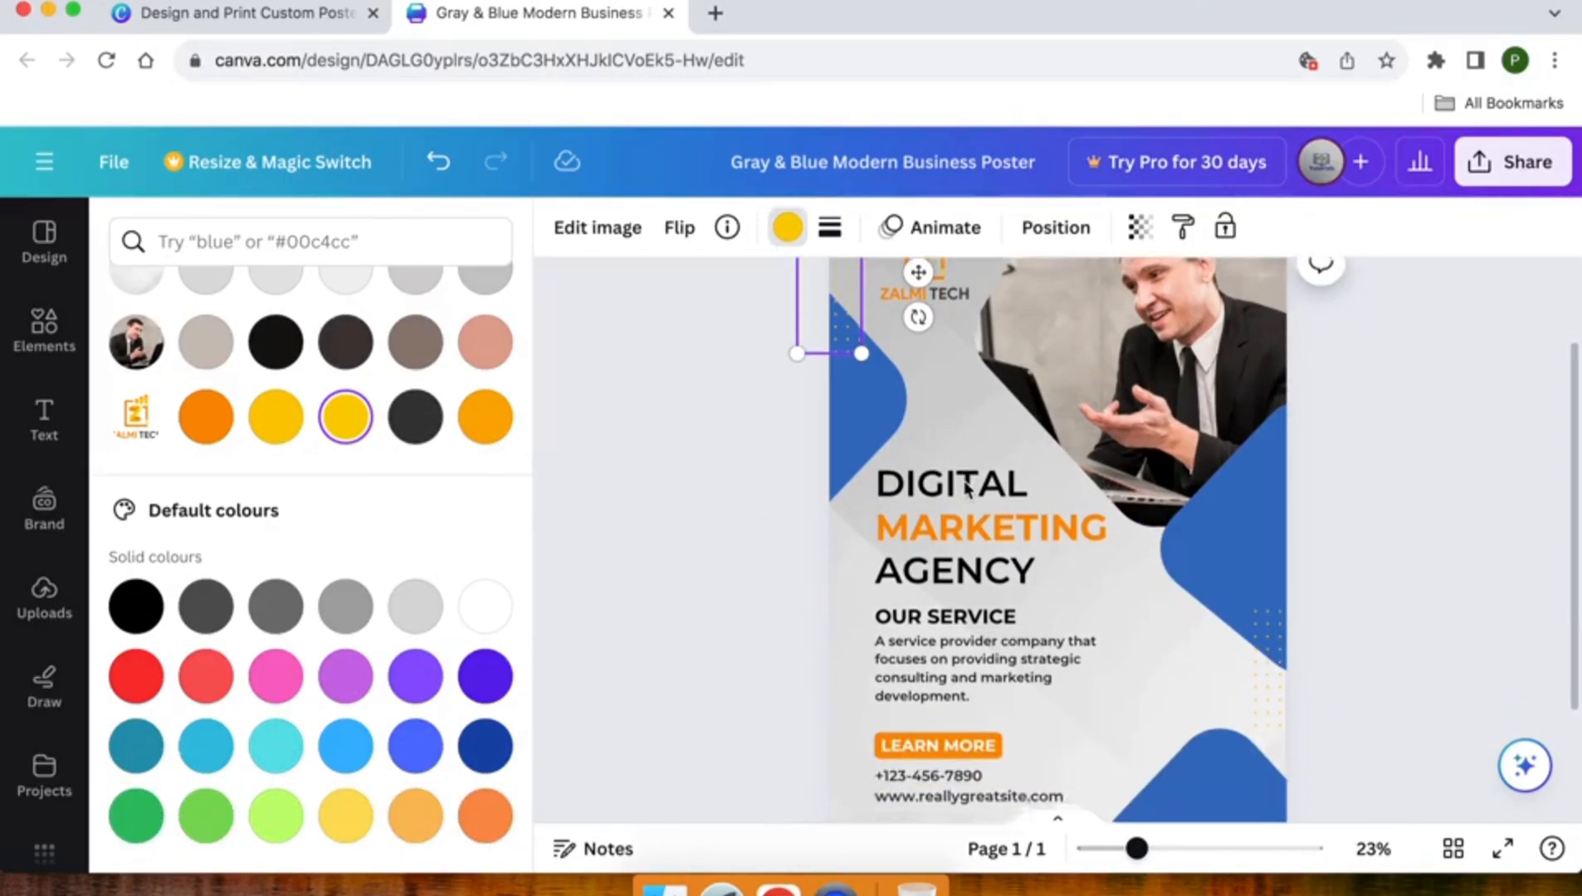
pyautogui.click(724, 509)
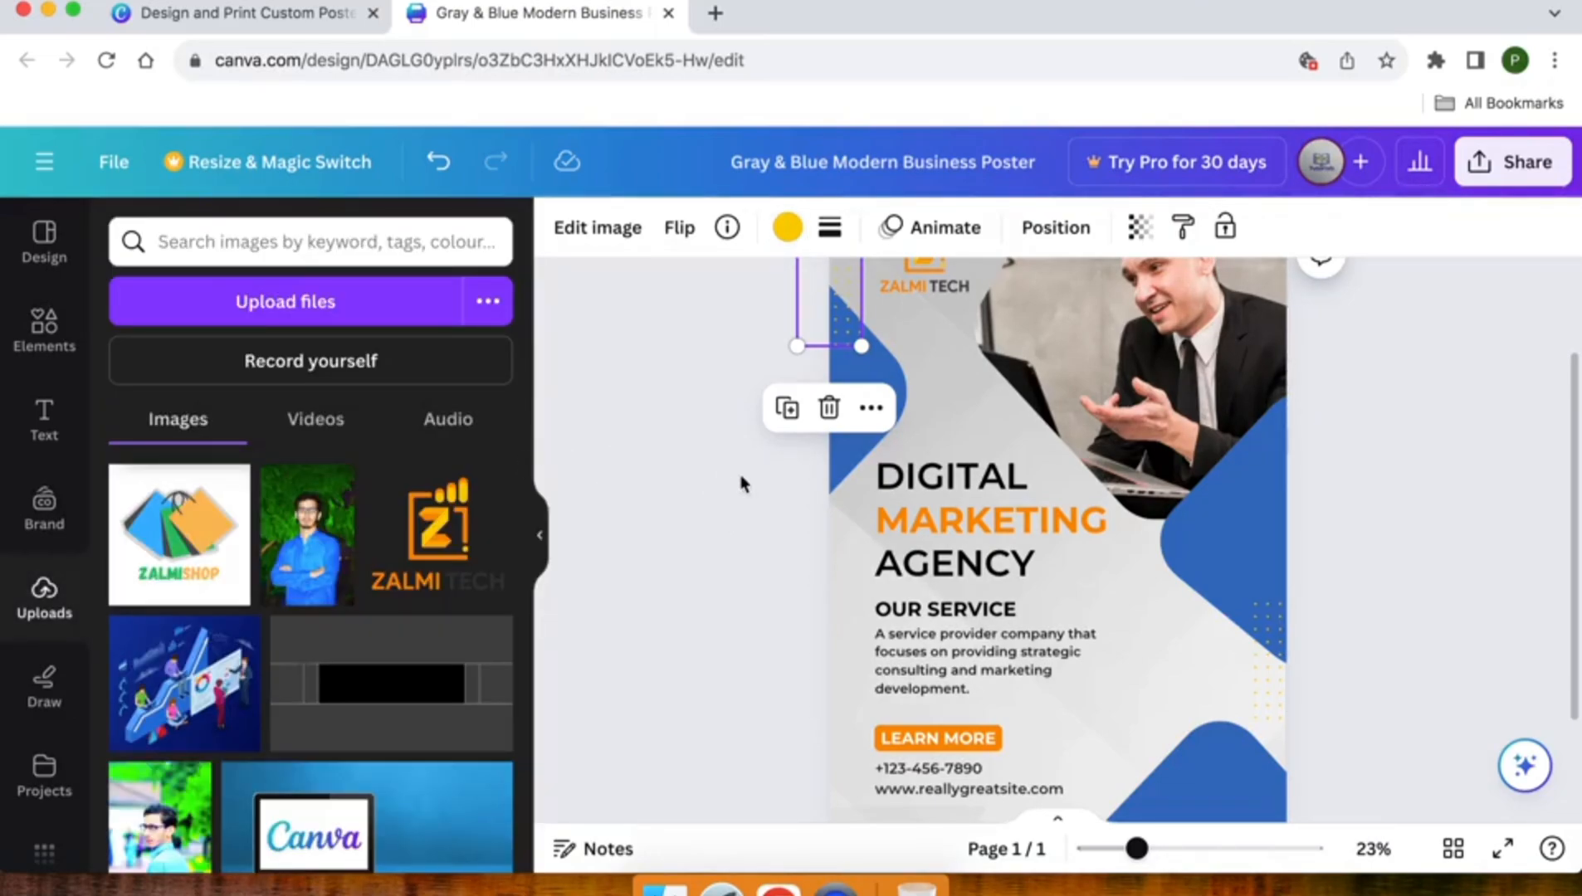
pyautogui.click(745, 475)
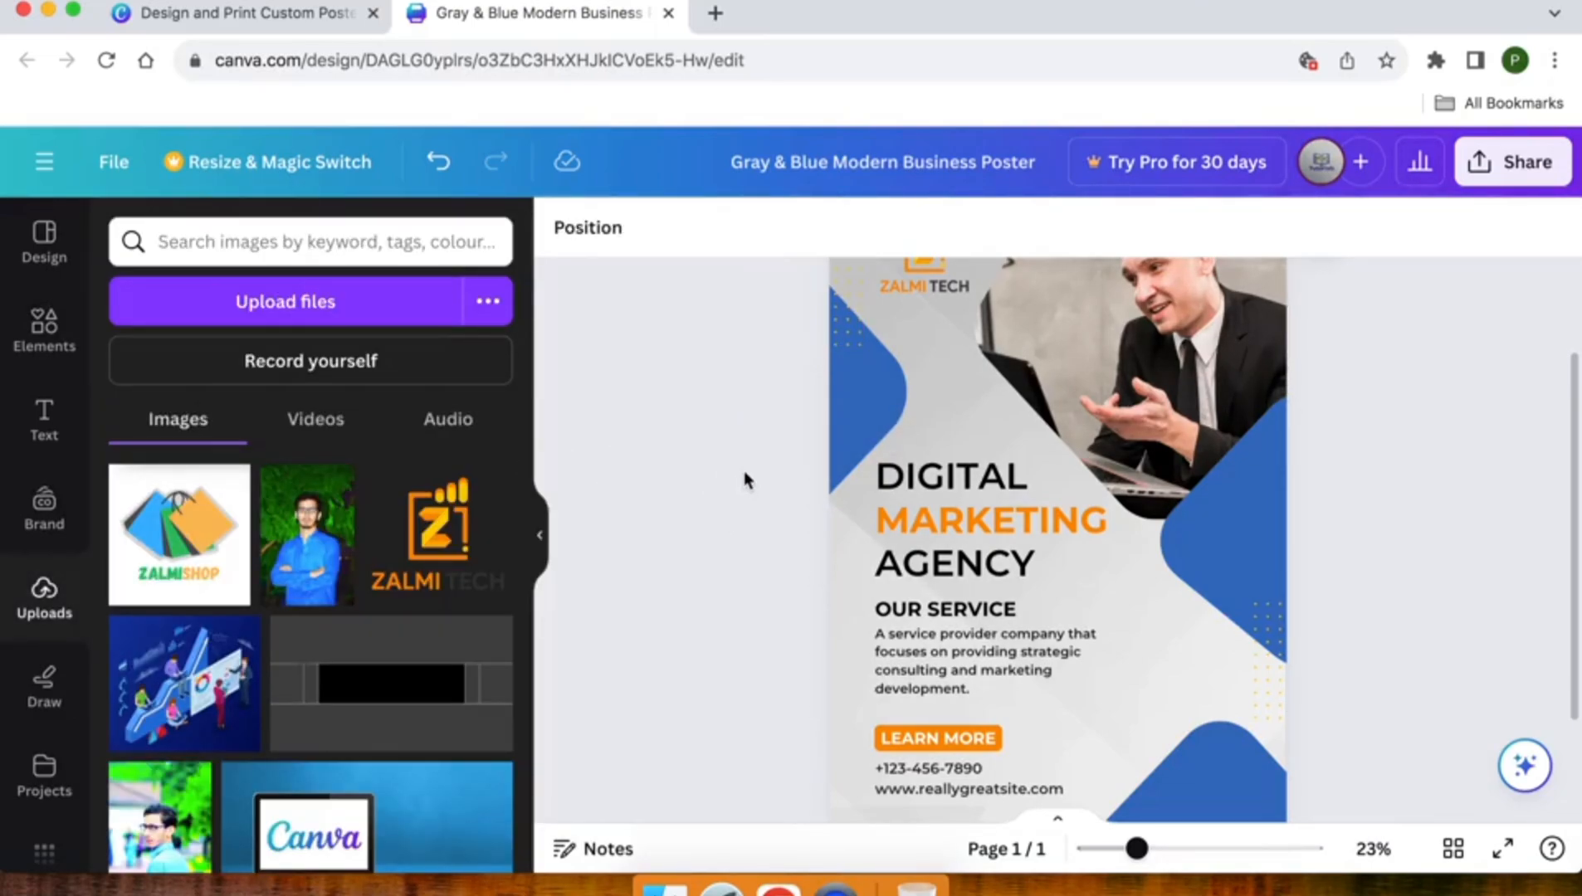
# - Fill the blue rounded shape below the logo with the linear gradient 90° from #ffde59 to #ff914d
pyautogui.click(877, 421)
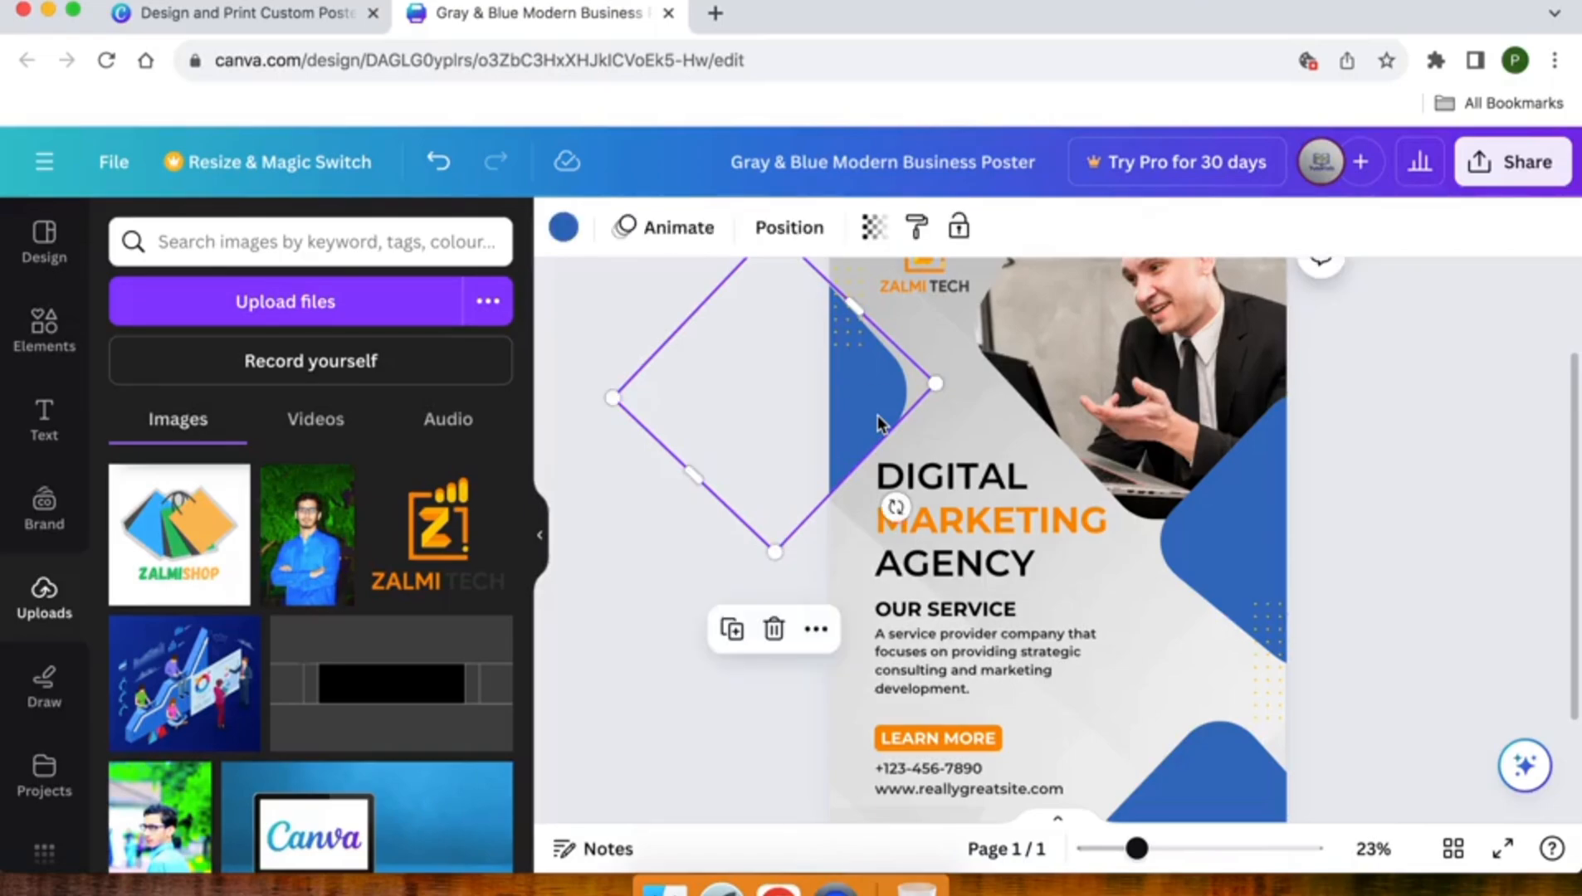
pyautogui.scroll(-2, 878, 421)
pyautogui.scroll(3, 878, 421)
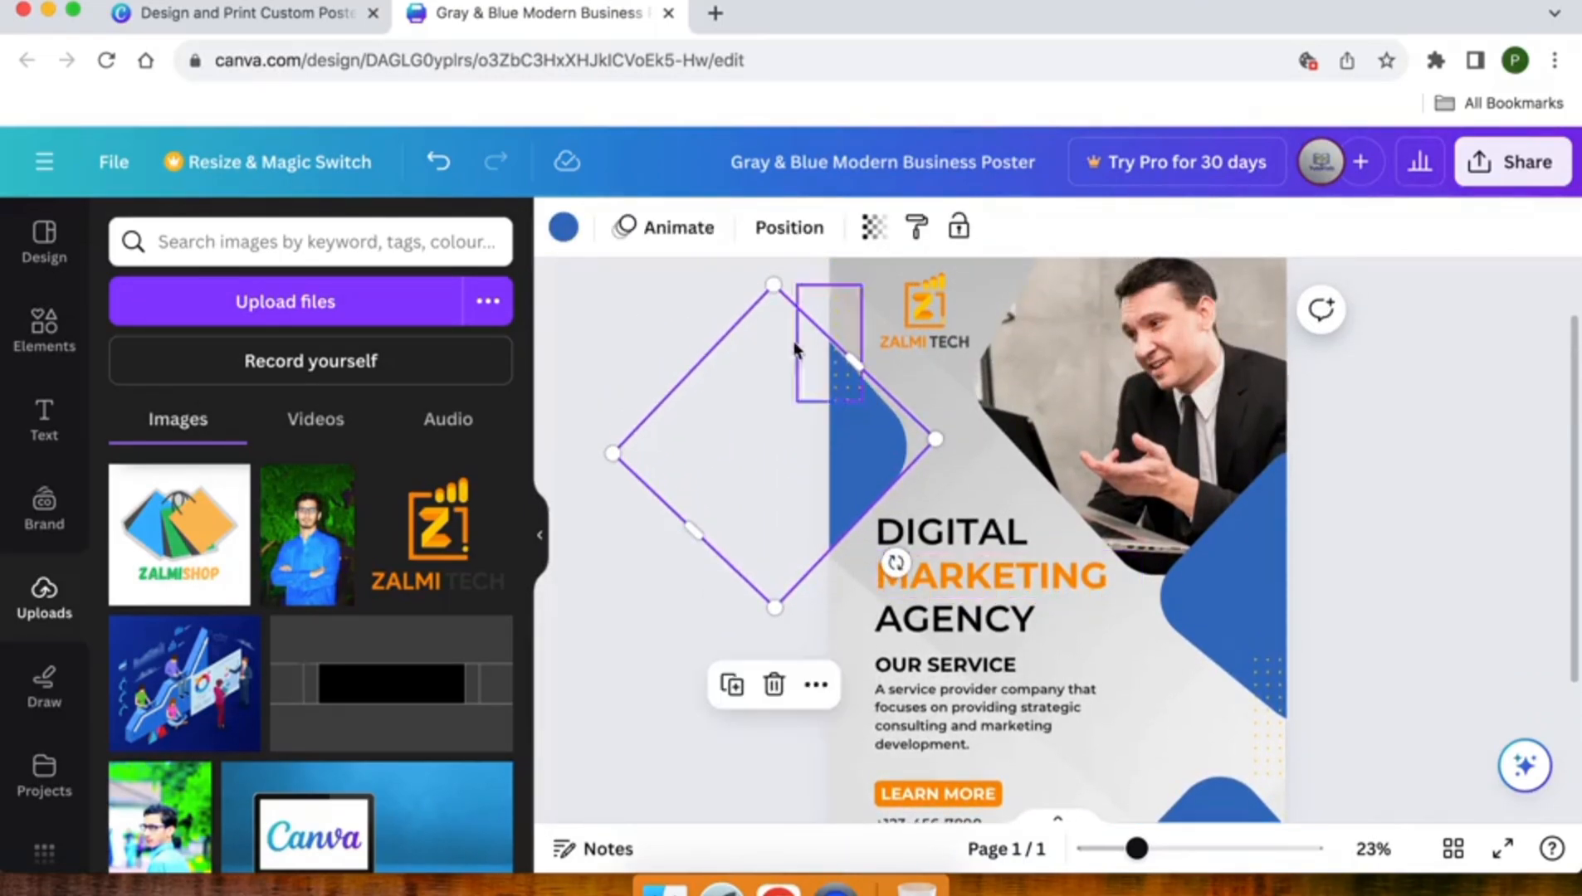
pyautogui.click(557, 233)
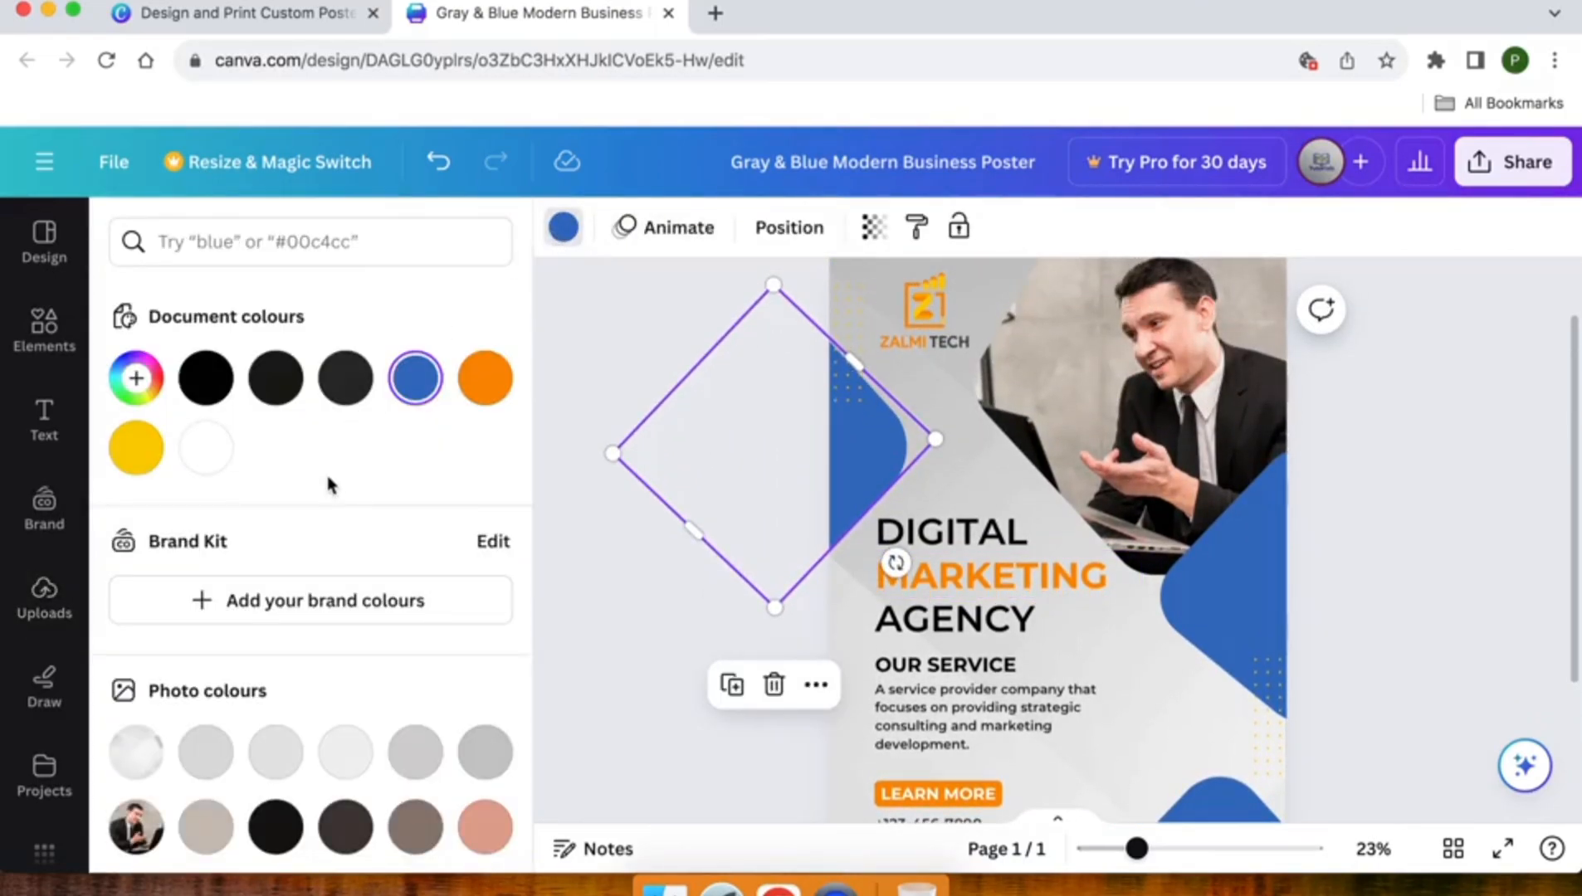
pyautogui.scroll(-5, 327, 484)
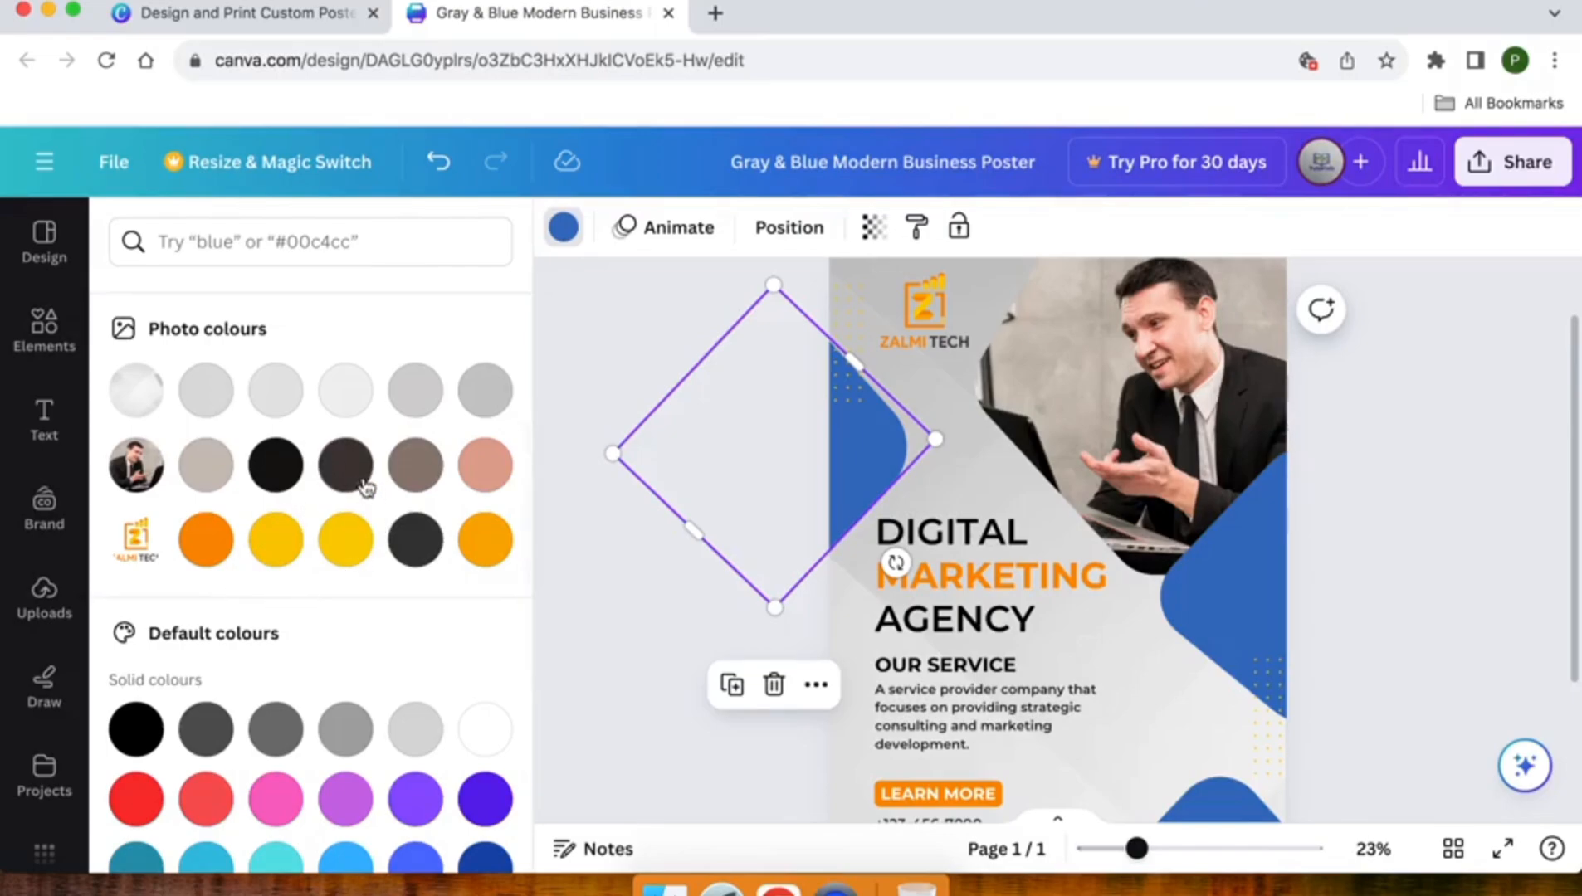
pyautogui.scroll(-5, 299, 810)
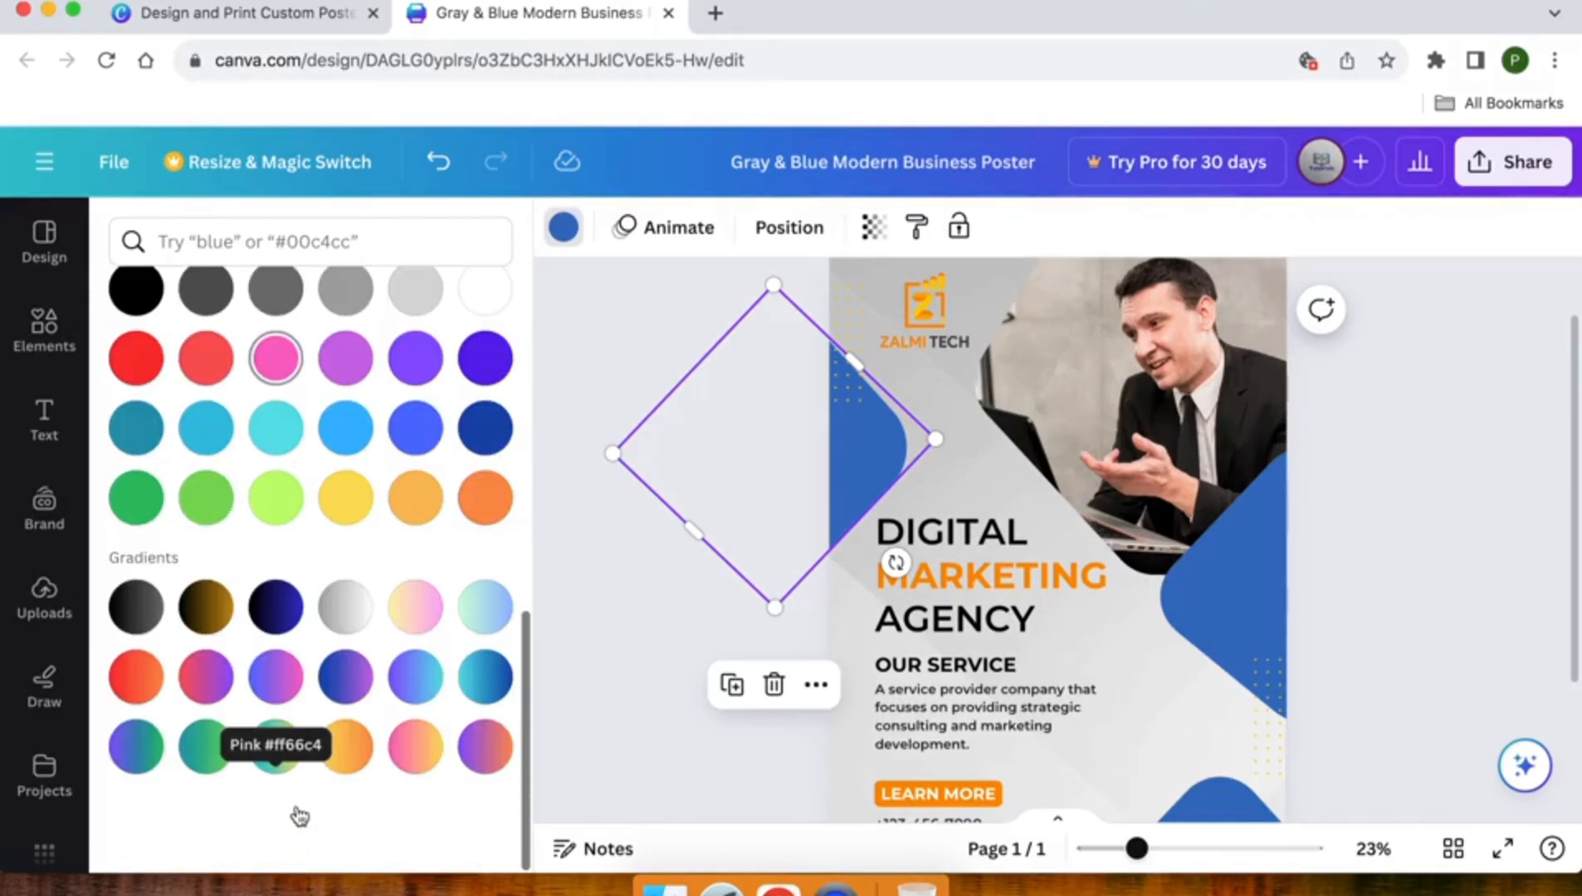
pyautogui.scroll(5, 297, 812)
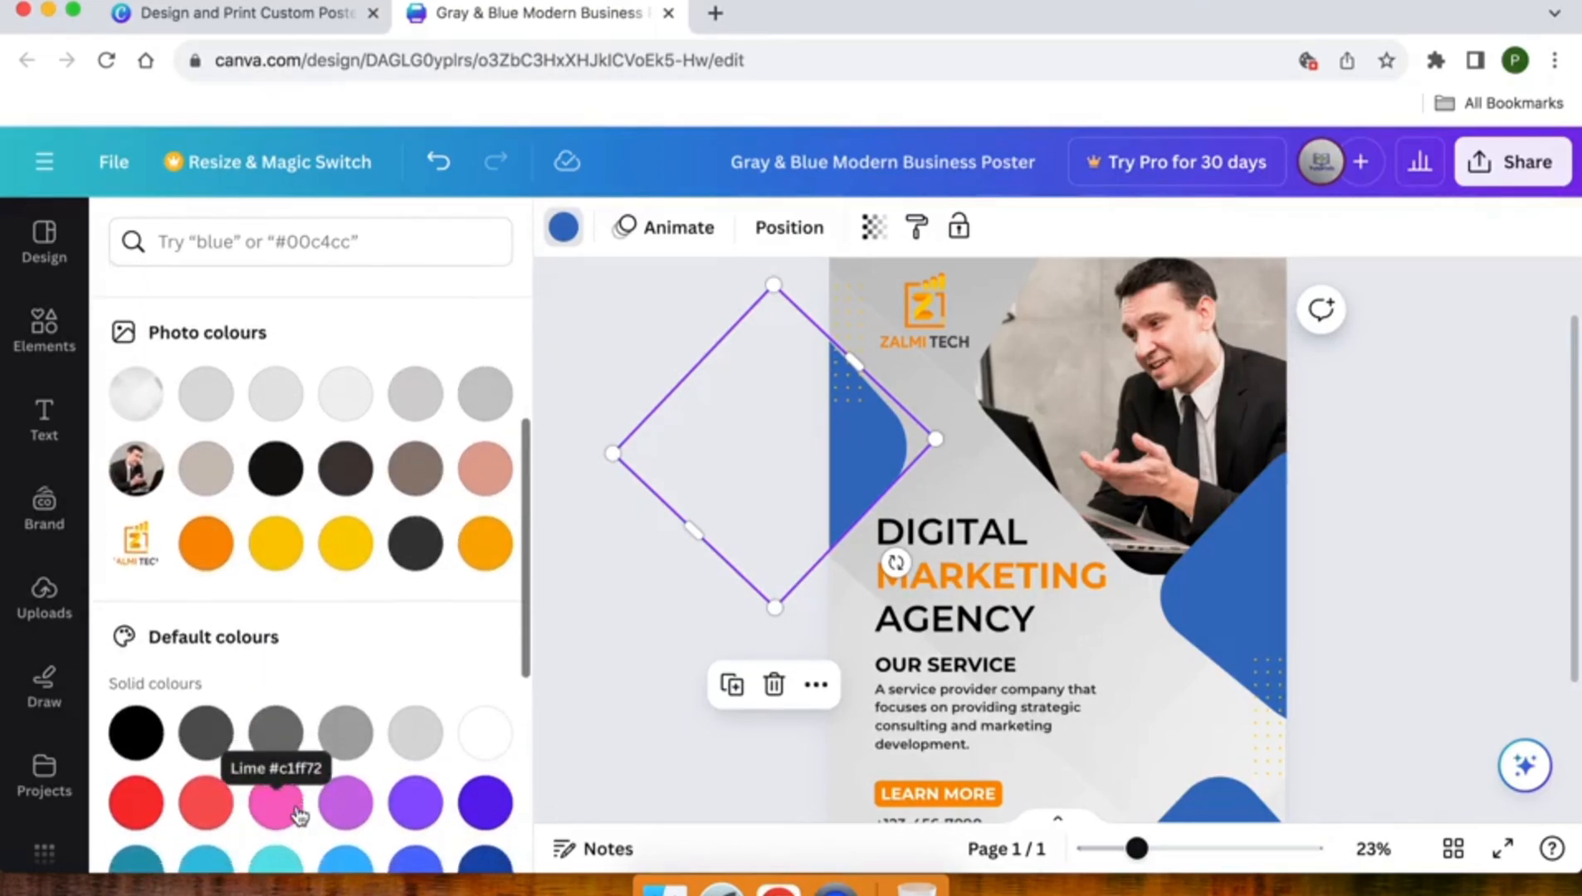
pyautogui.scroll(-5, 299, 818)
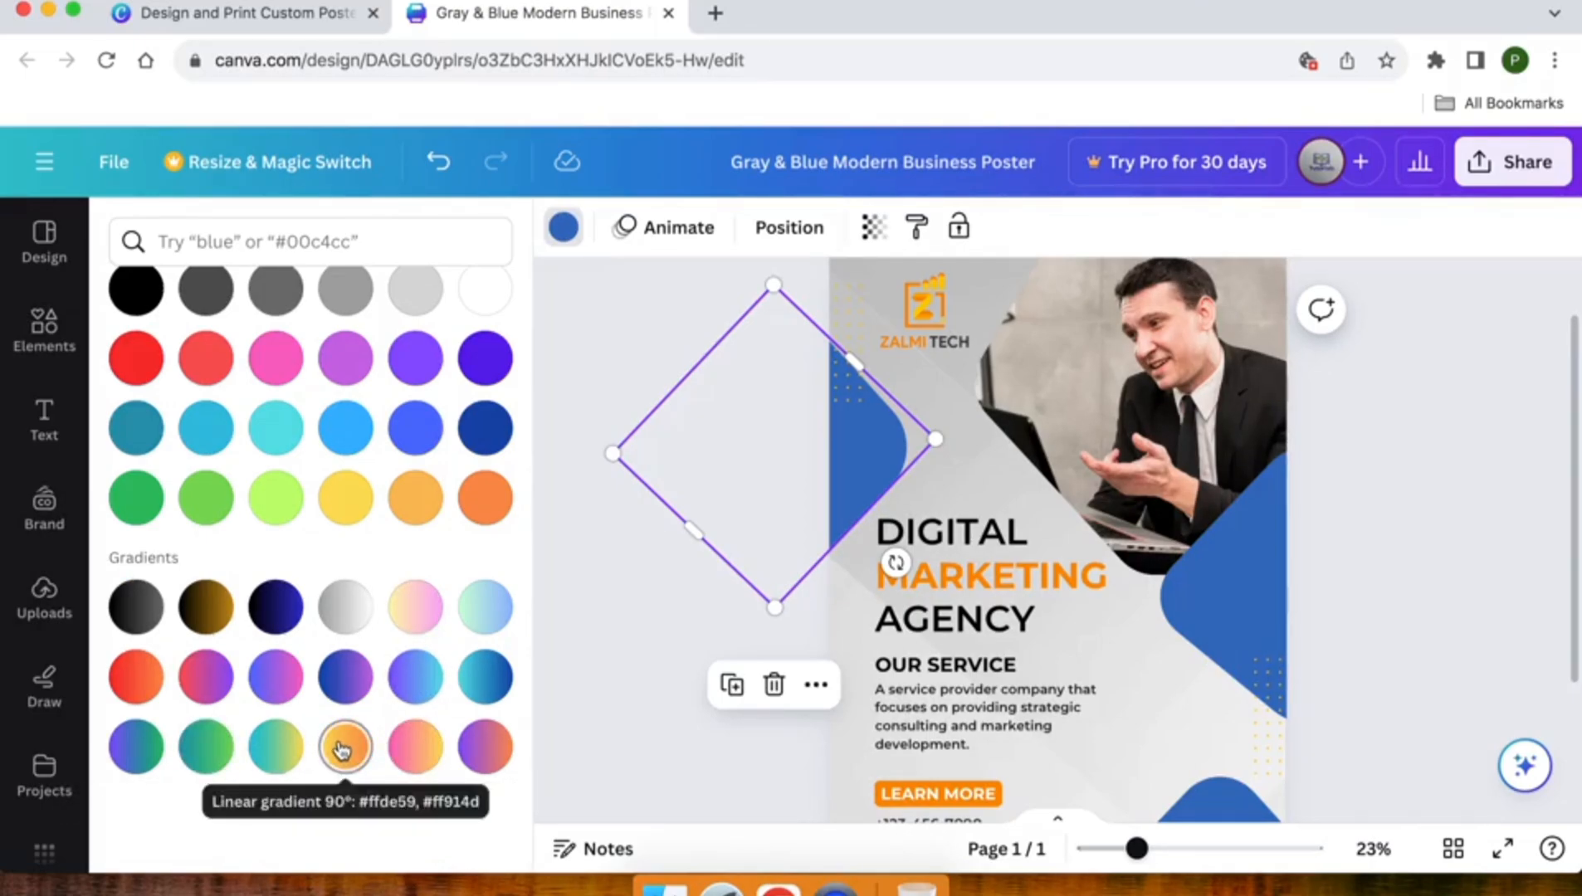
pyautogui.click(342, 750)
# - Replace the same blue with the yellow-orange gradient on all remaining shapes and check the whole poster
pyautogui.click(282, 835)
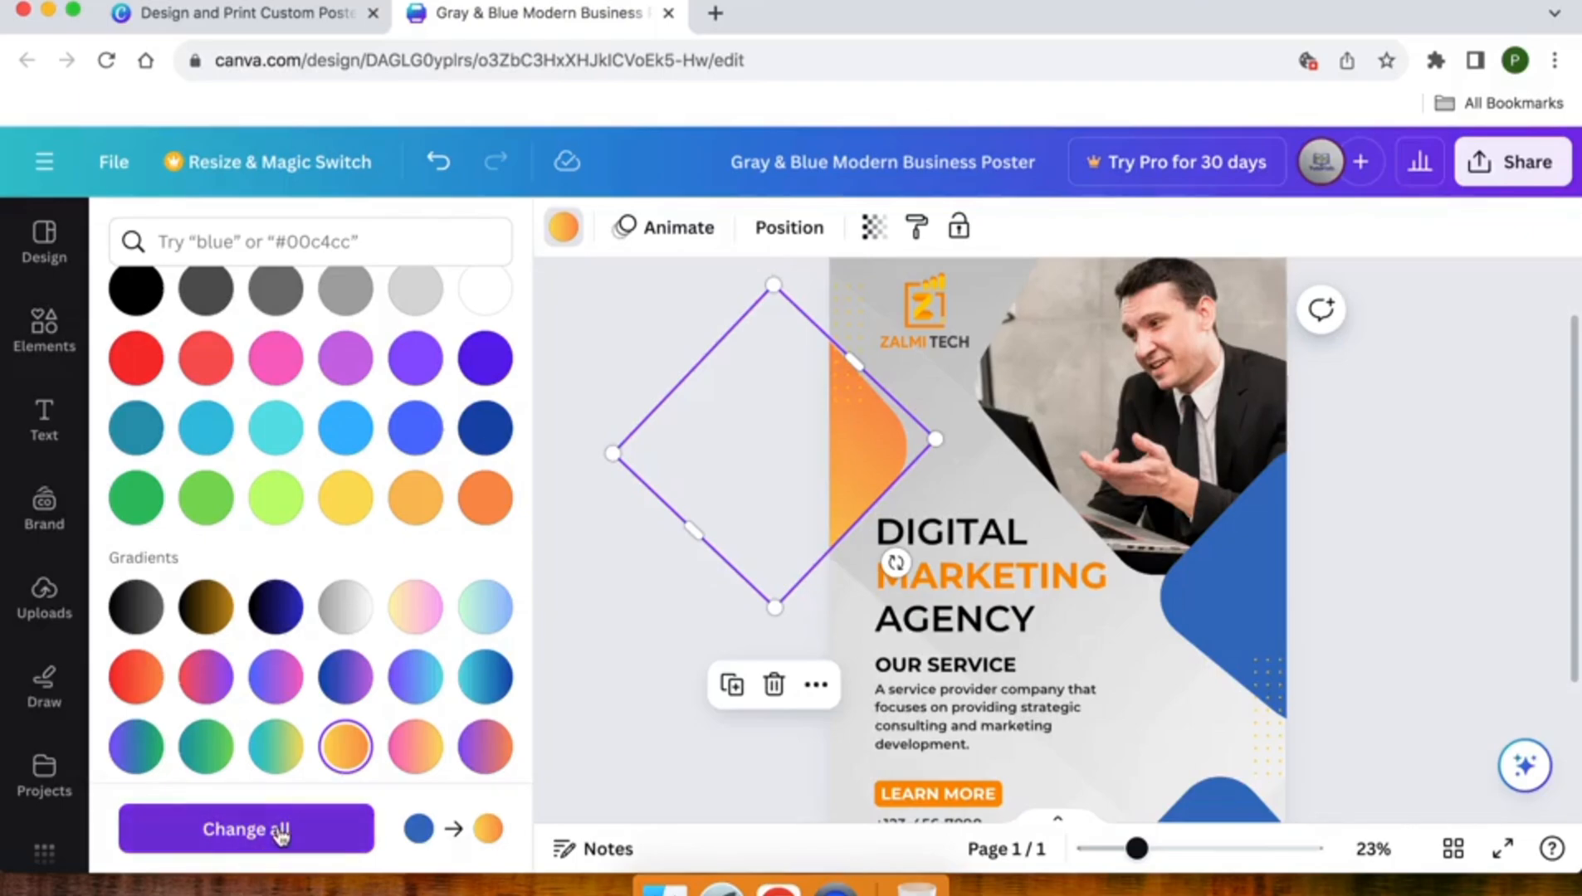
pyautogui.click(611, 594)
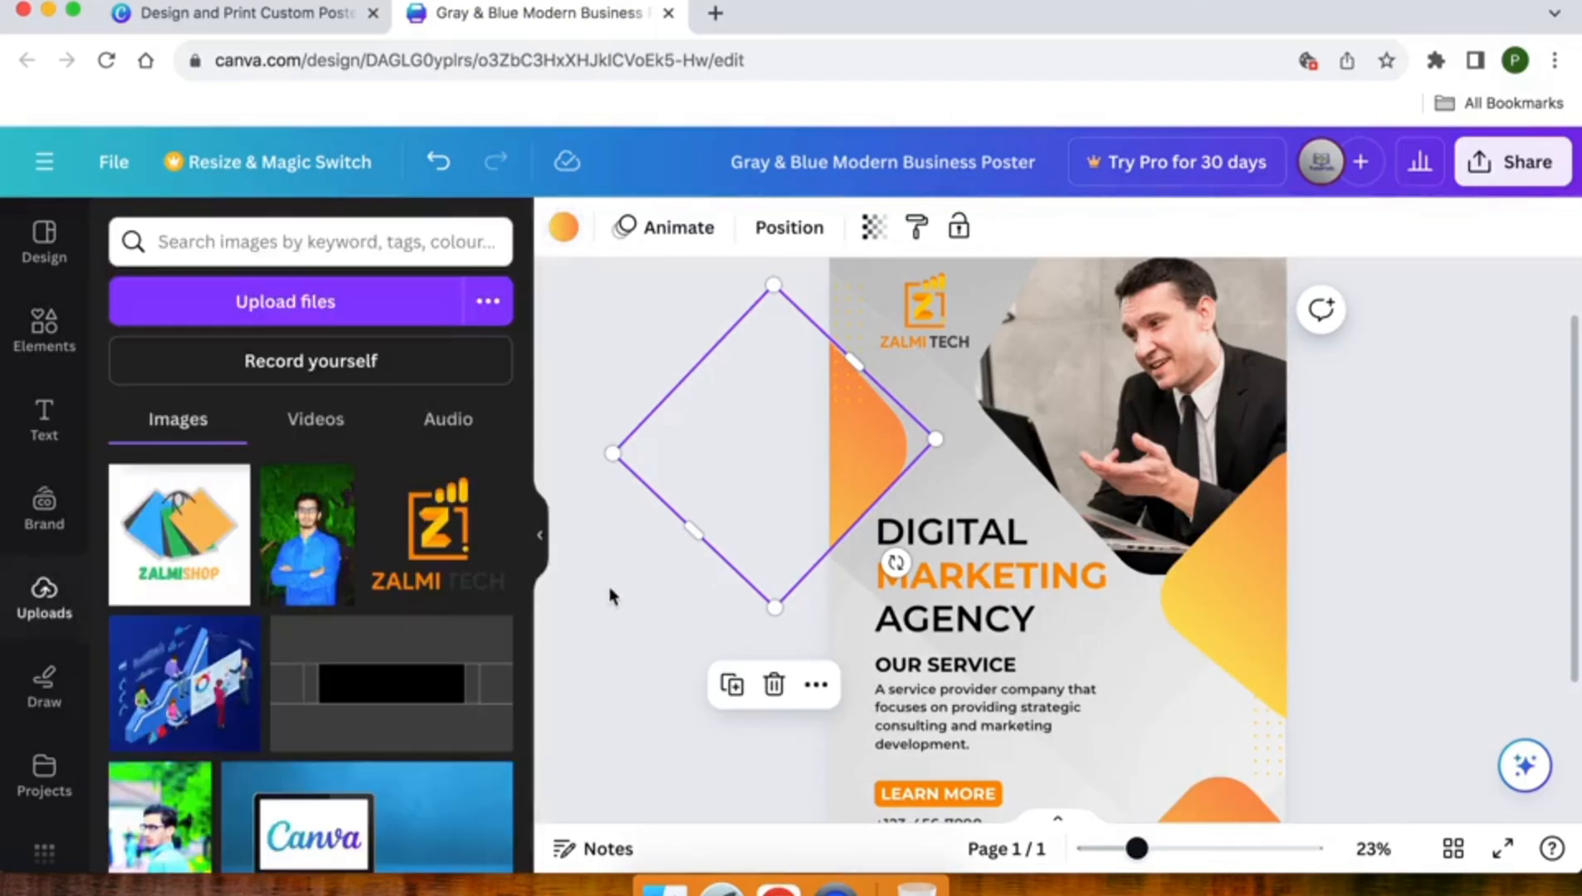
pyautogui.scroll(-3, 611, 596)
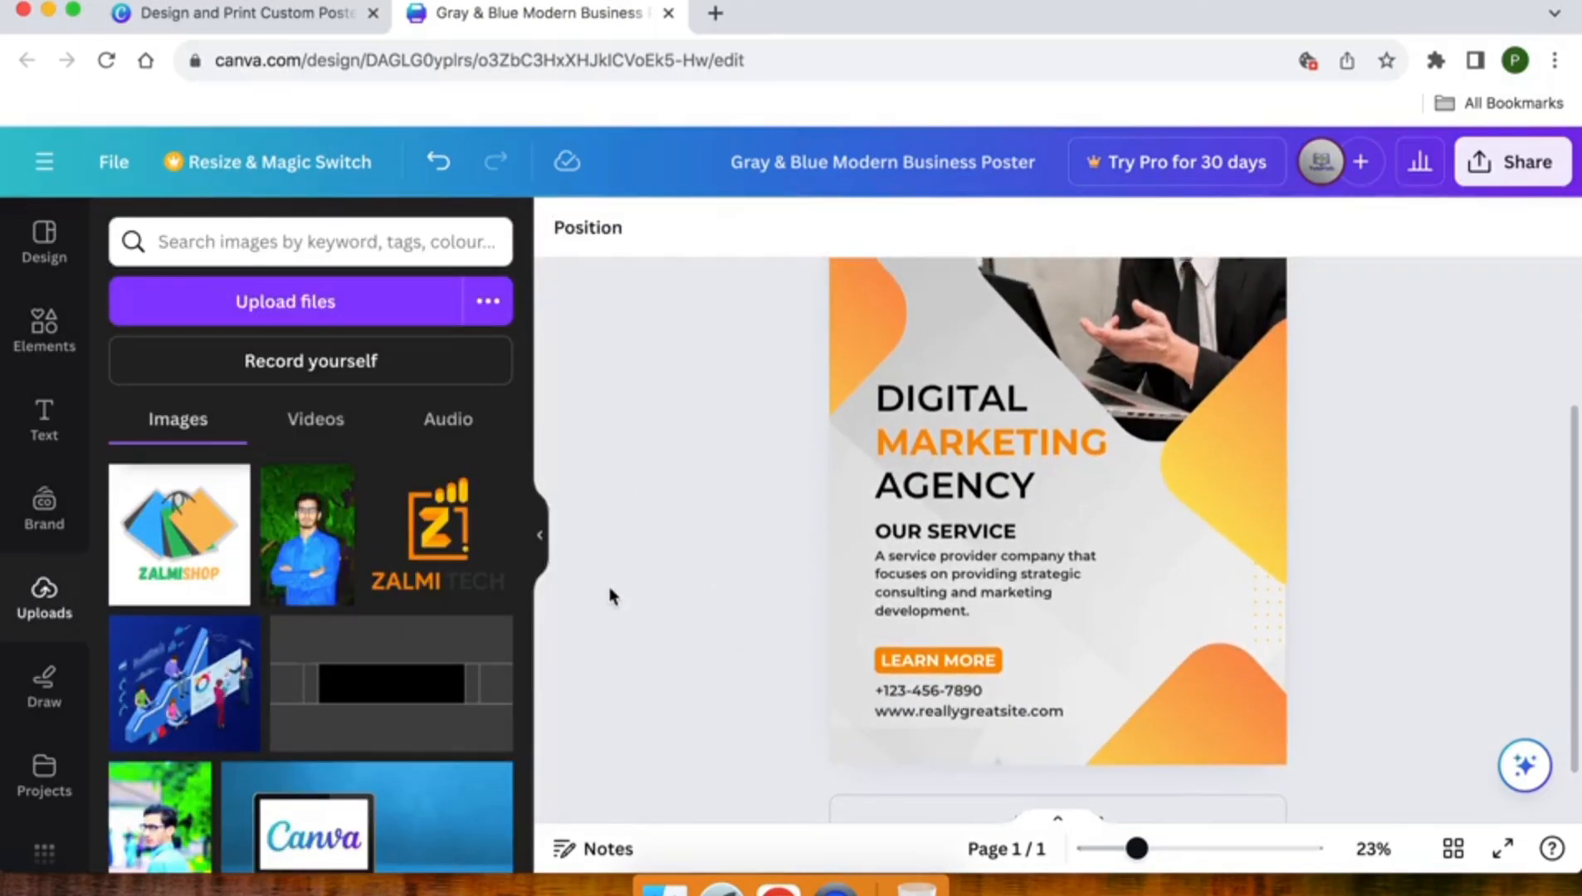
pyautogui.scroll(2, 611, 596)
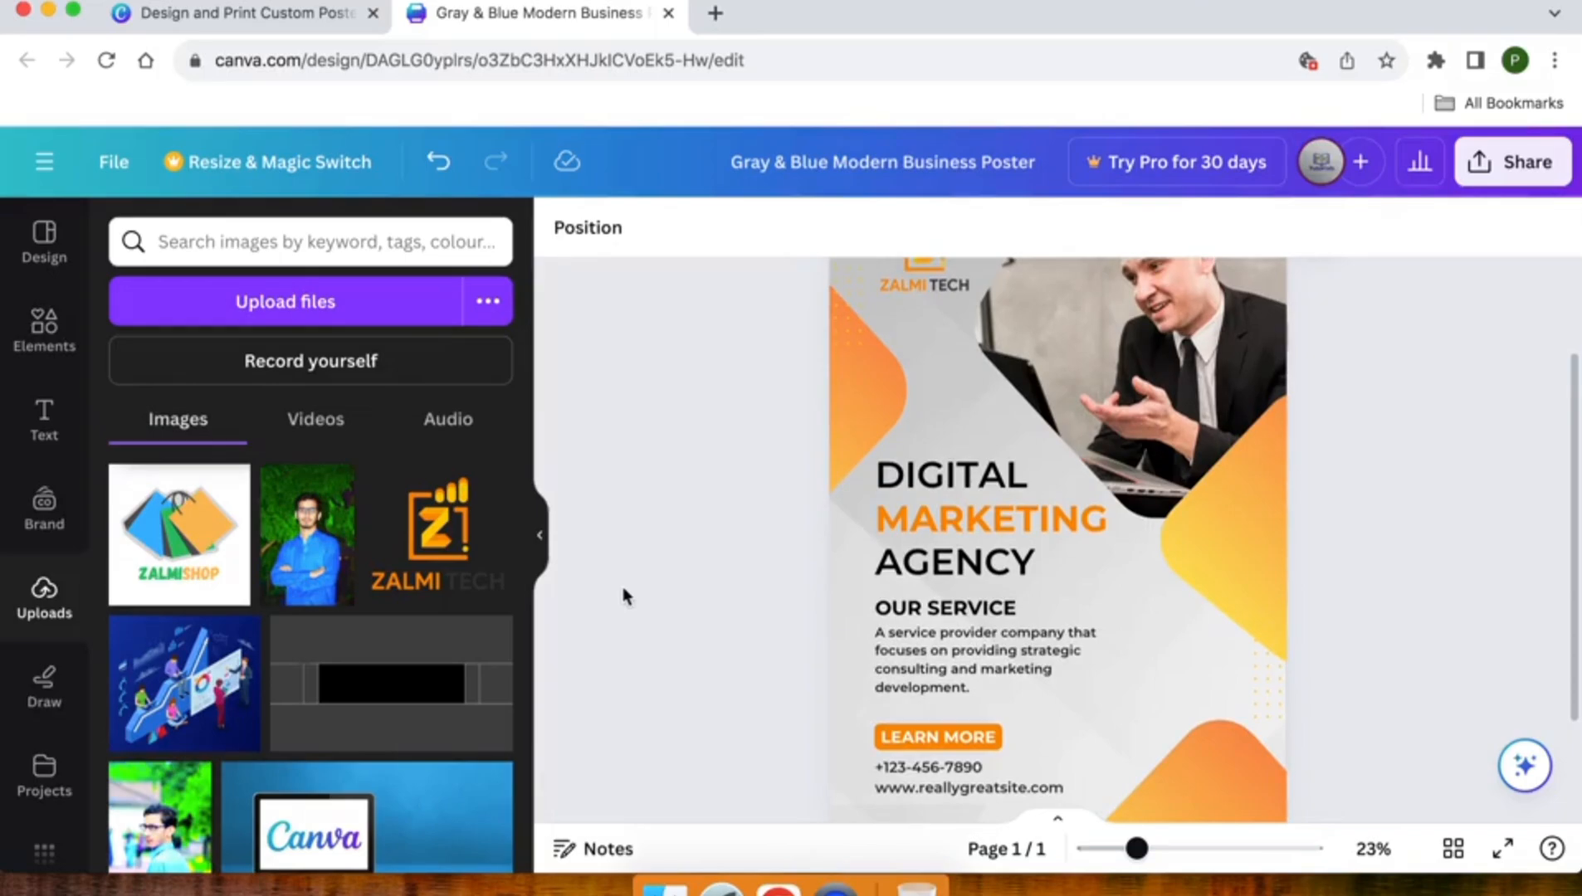
# - Try deleting the grey geometric background image from the poster, and undo the deletion
pyautogui.click(957, 400)
pyautogui.scroll(2, 957, 400)
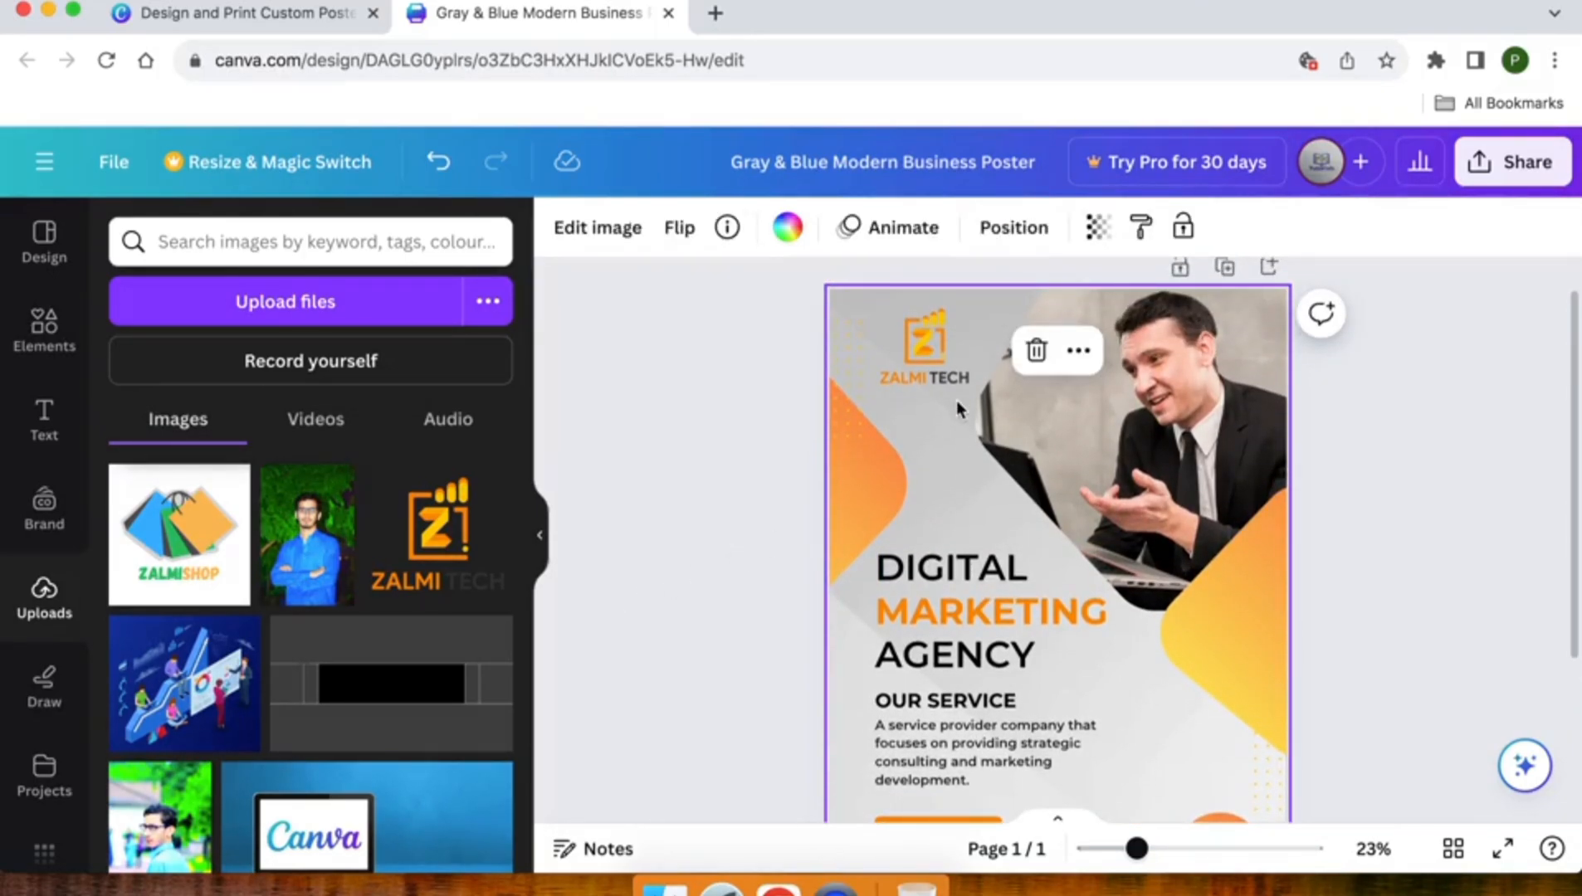
pyautogui.press('Delete')
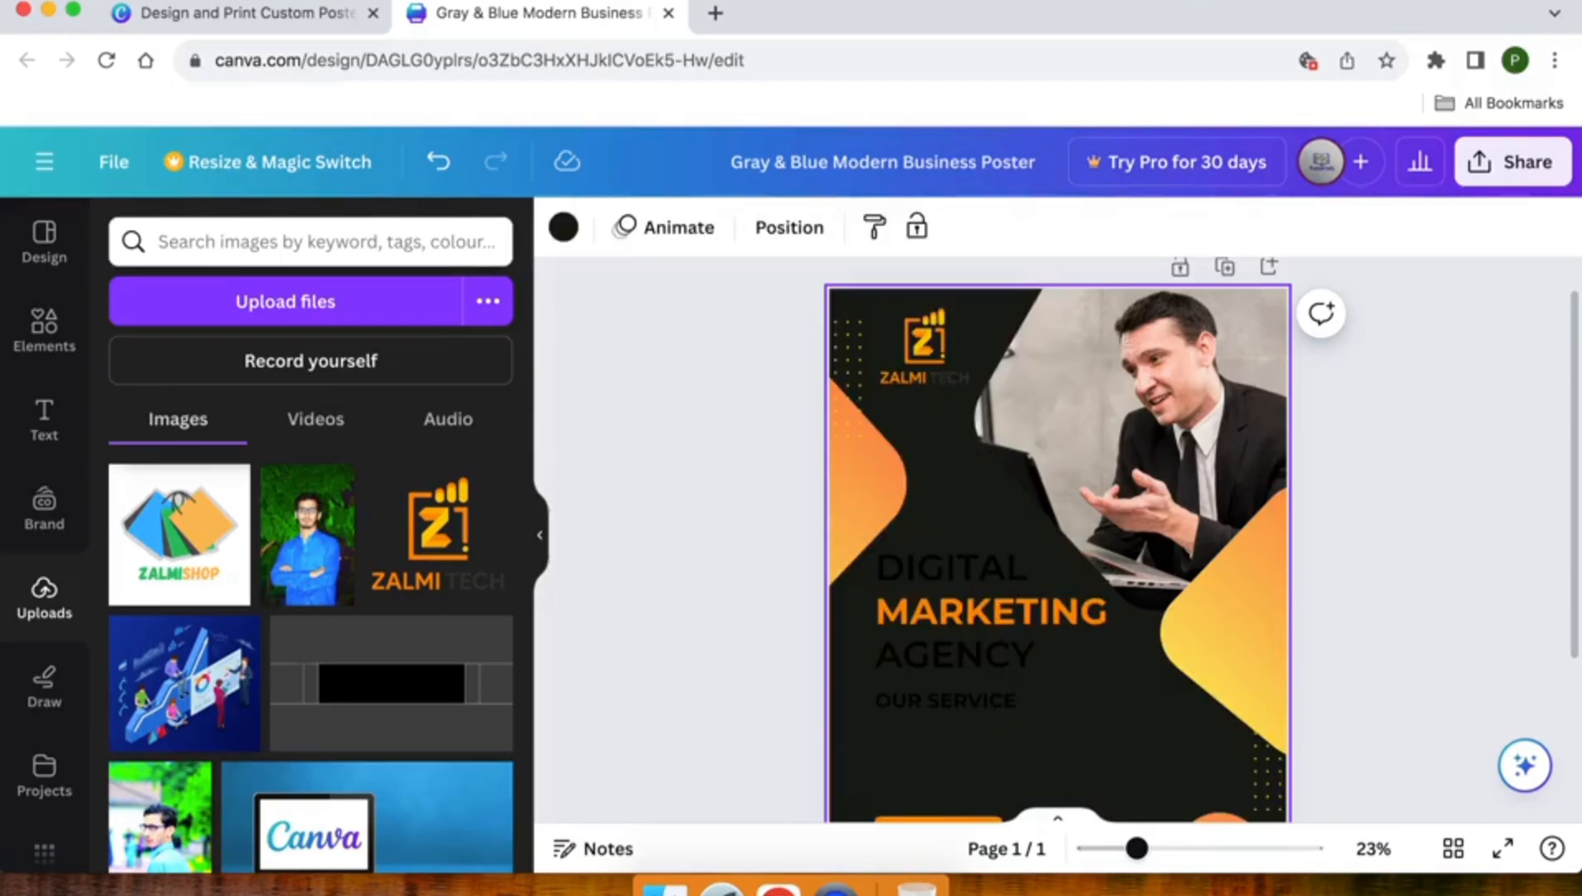
pyautogui.scroll(-5, 1057, 540)
pyautogui.scroll(3, 1057, 540)
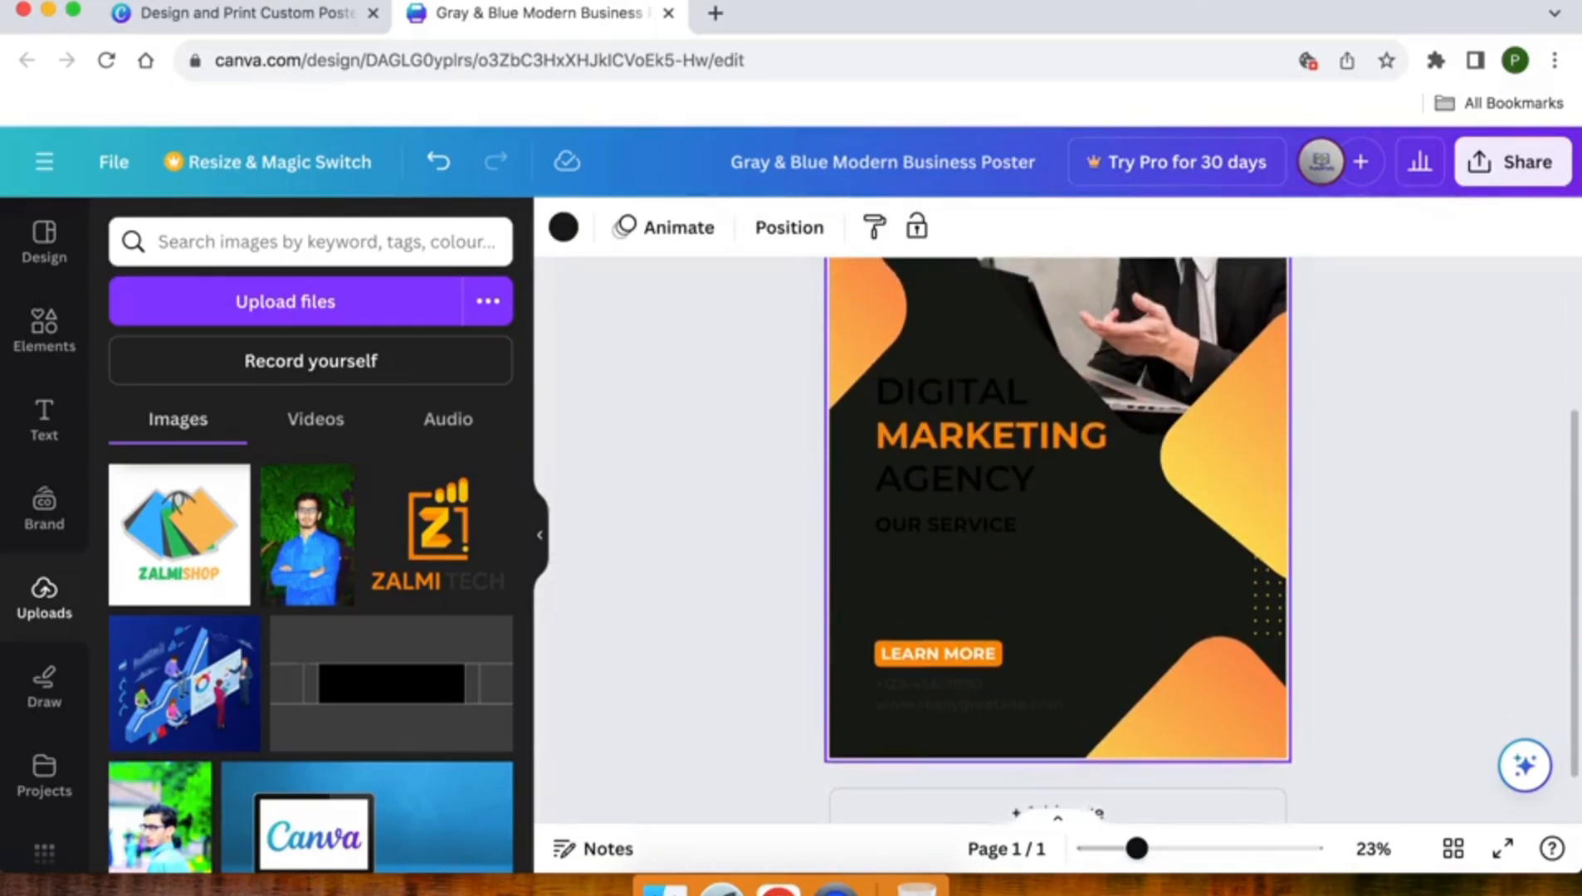
pyautogui.scroll(1, 1057, 539)
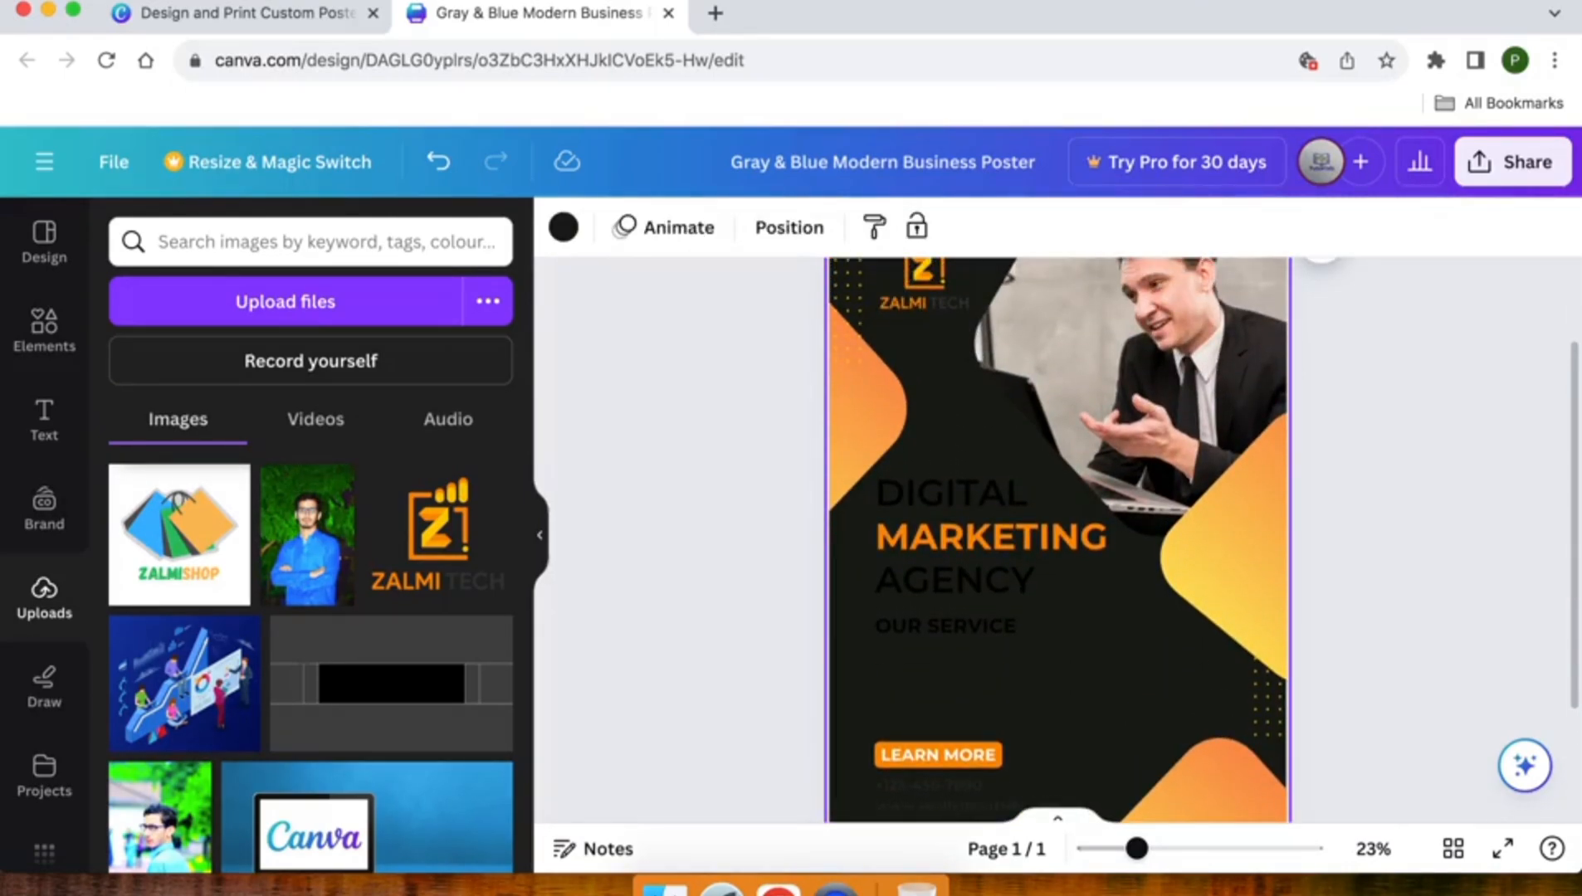
pyautogui.press('super+z')
pyautogui.scroll(2, 996, 540)
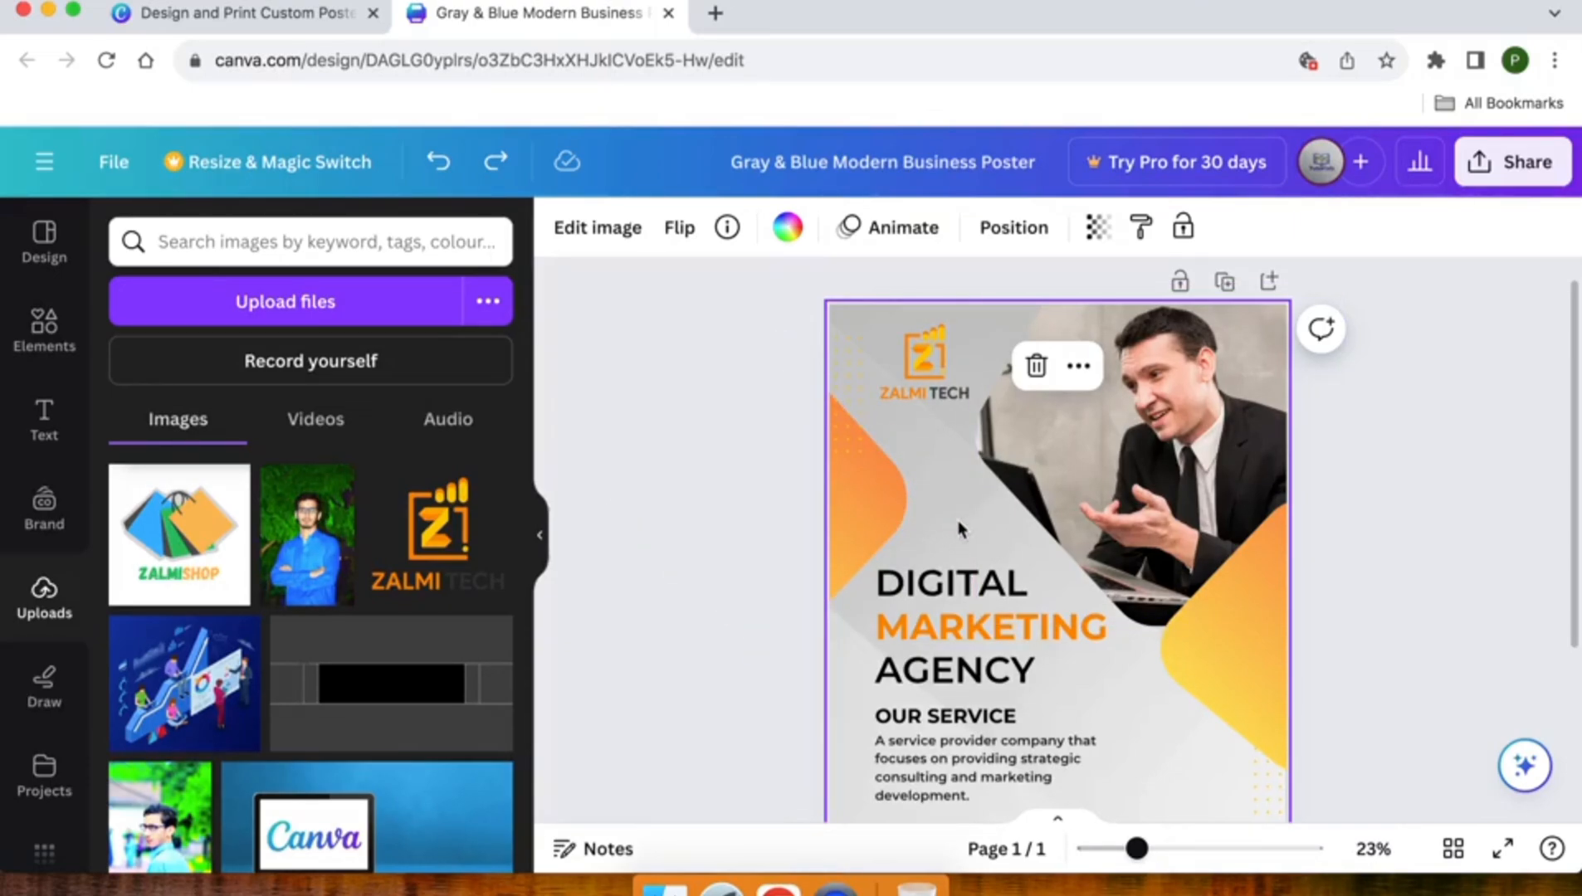
# - Apply the Fresco filter from the Natural group to the poster's grey background image
pyautogui.click(610, 236)
pyautogui.scroll(-2, 343, 570)
pyautogui.scroll(-2, 343, 570)
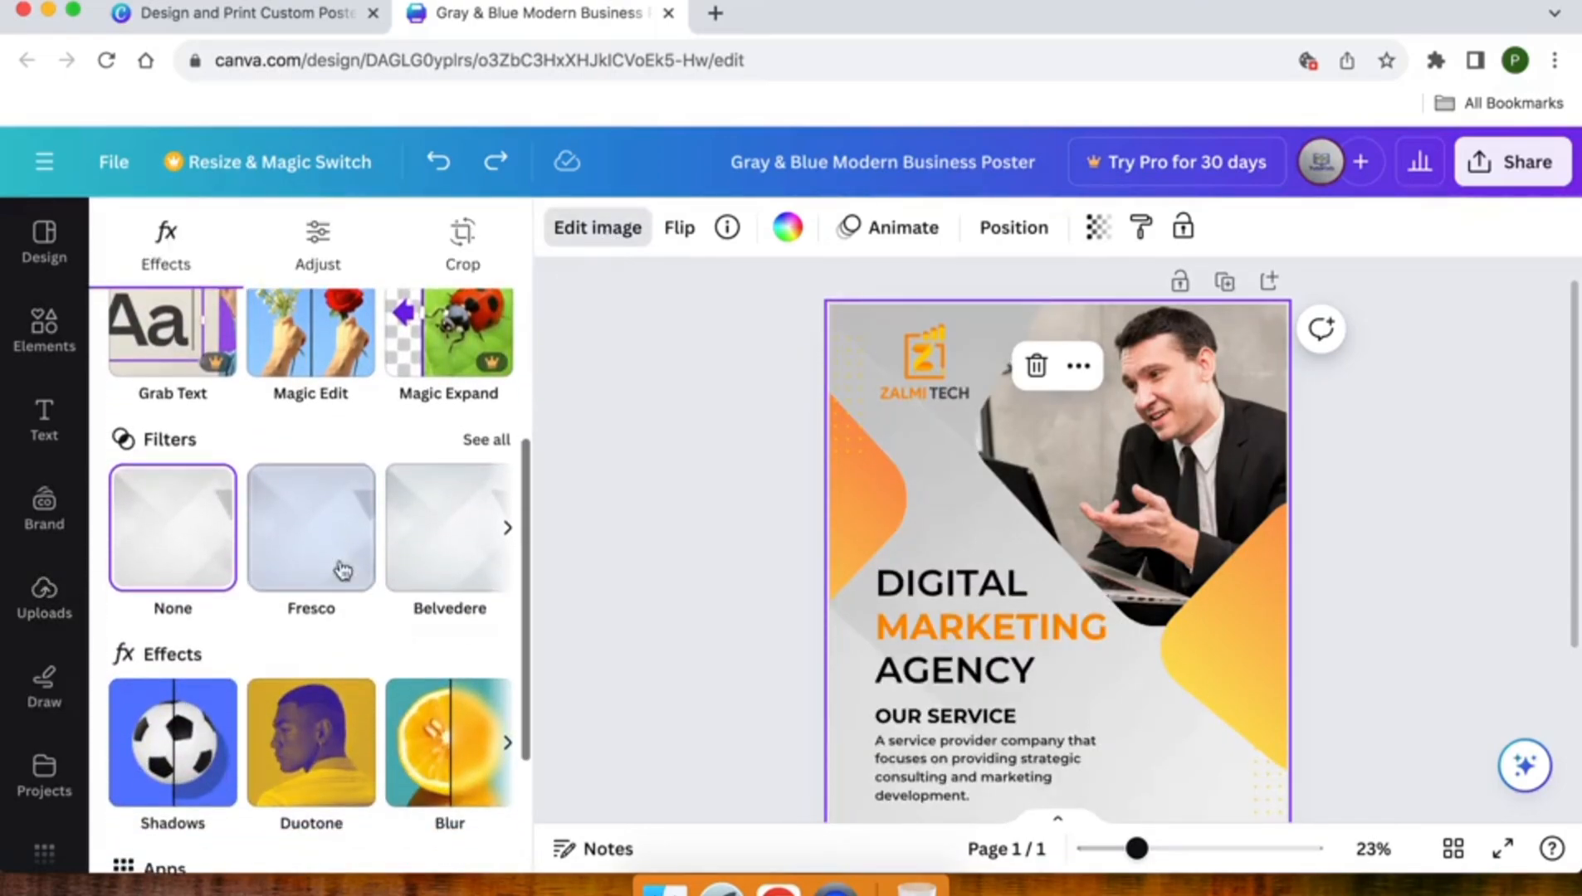
pyautogui.click(485, 442)
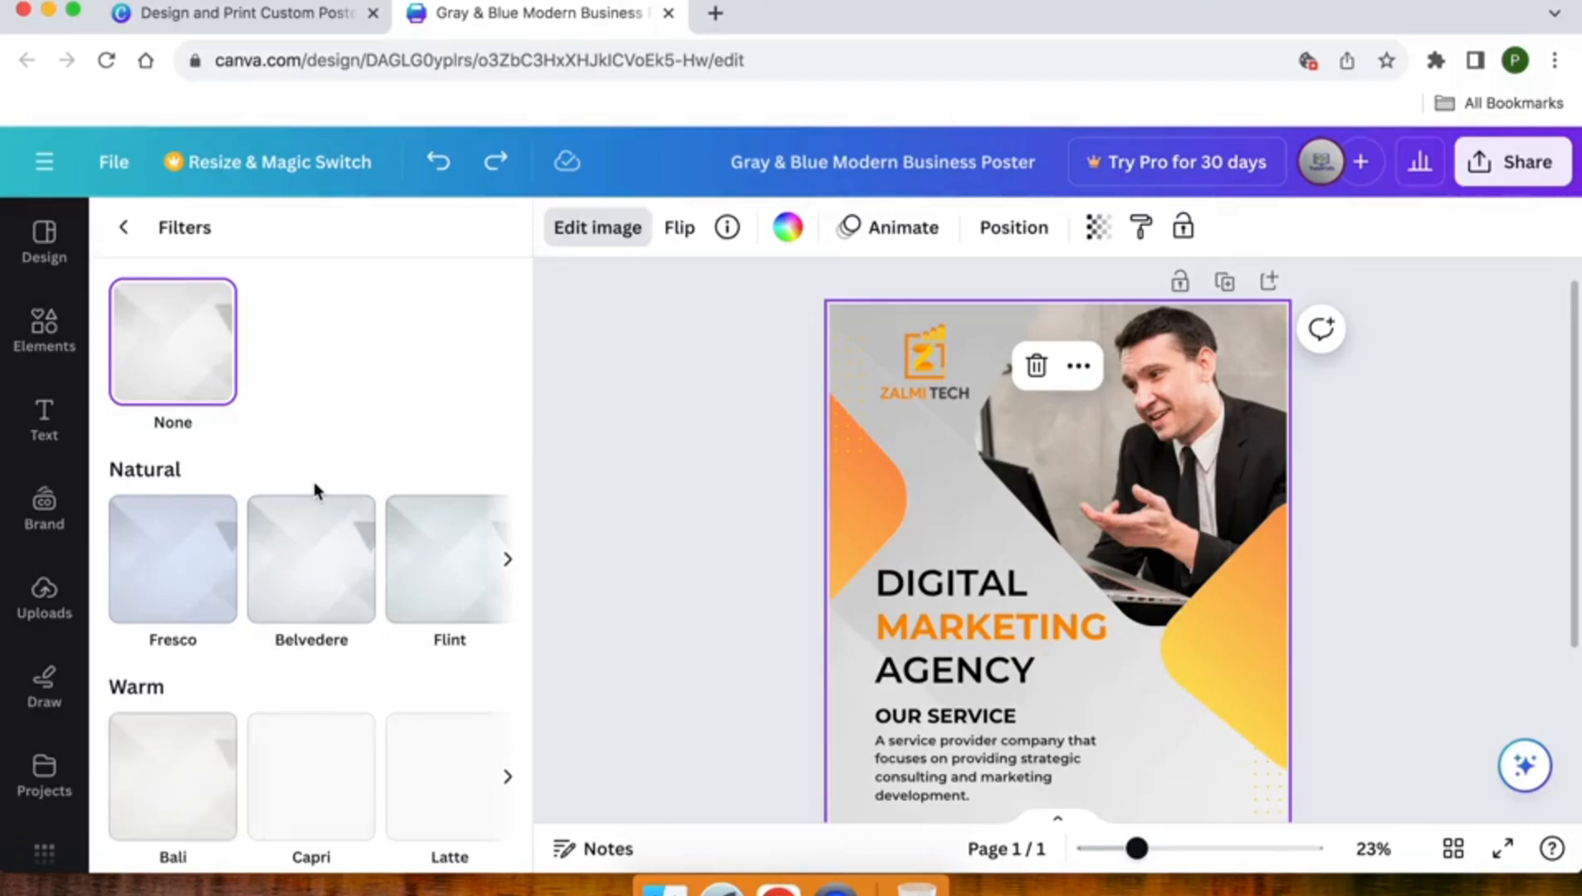
pyautogui.scroll(-10, 315, 490)
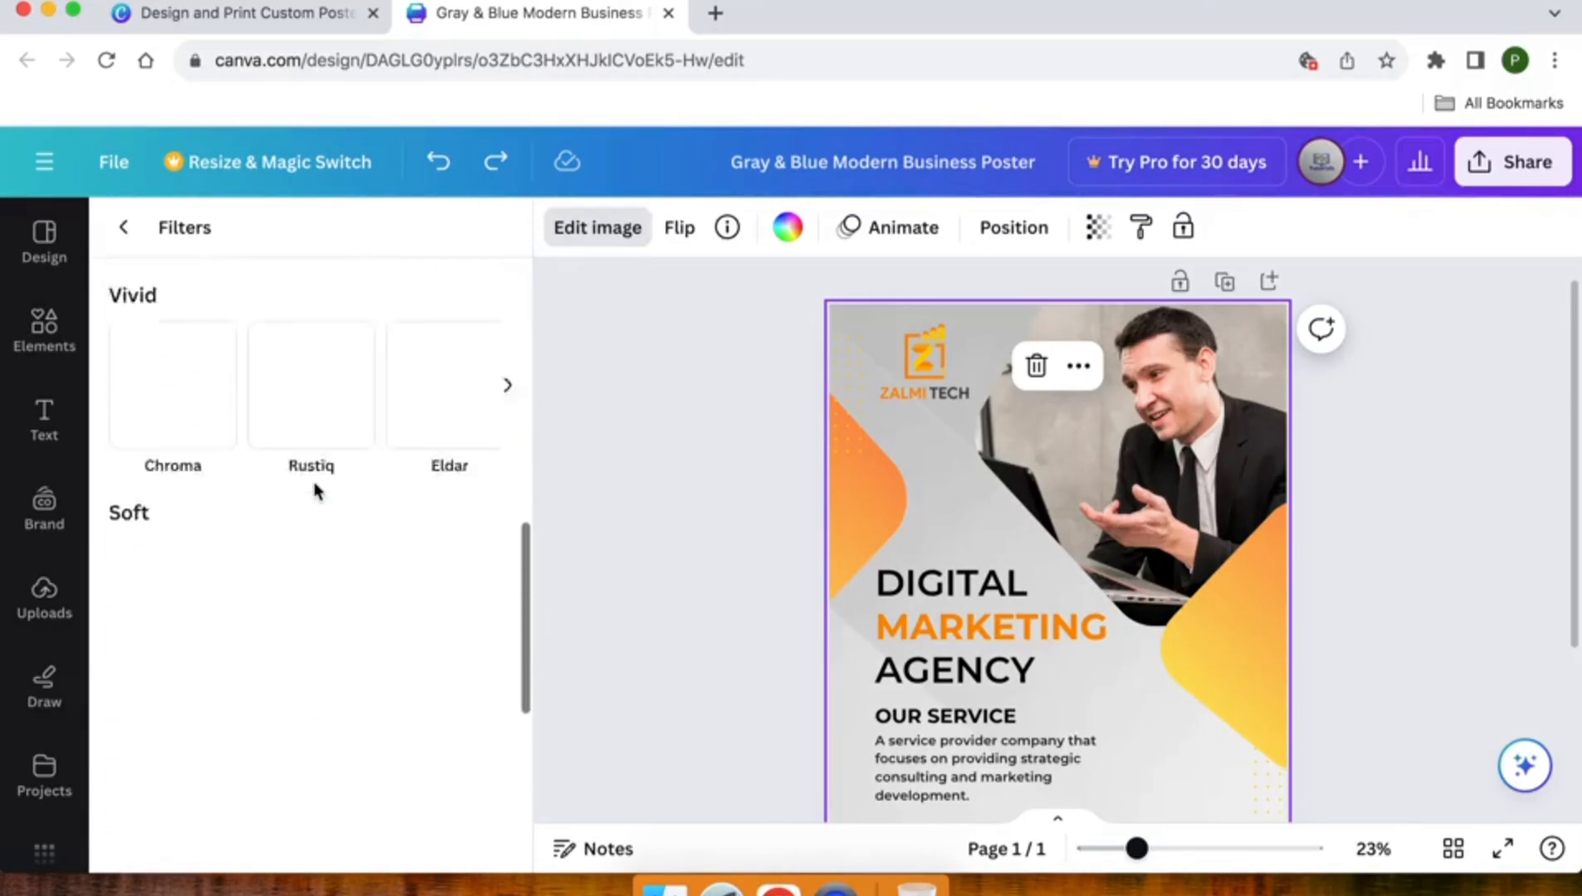
pyautogui.scroll(10, 315, 492)
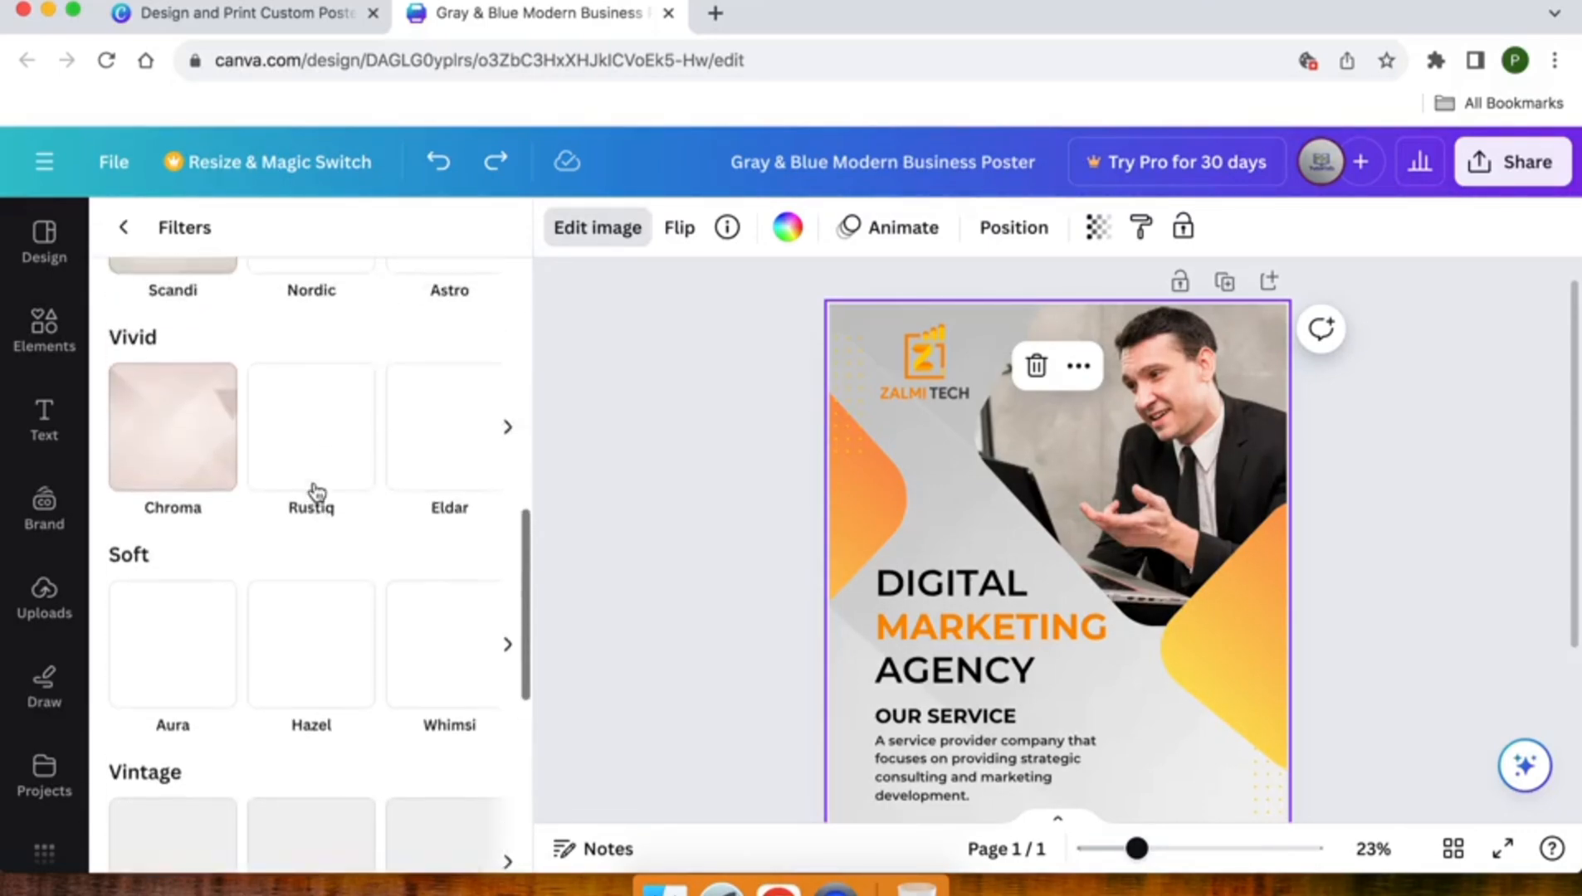
pyautogui.scroll(2, 313, 493)
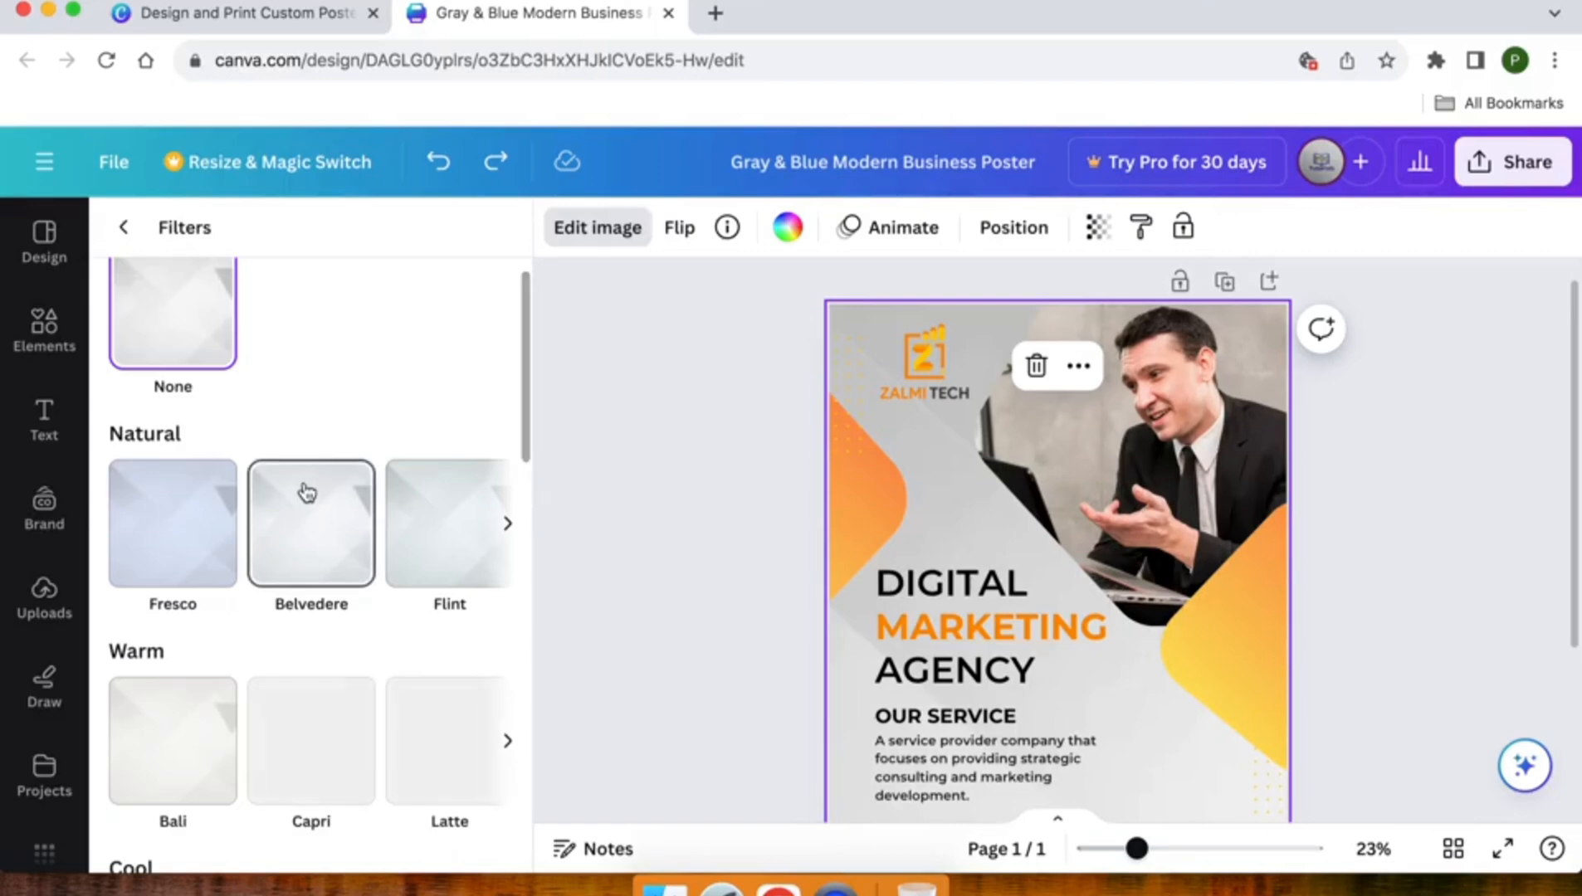
pyautogui.click(202, 523)
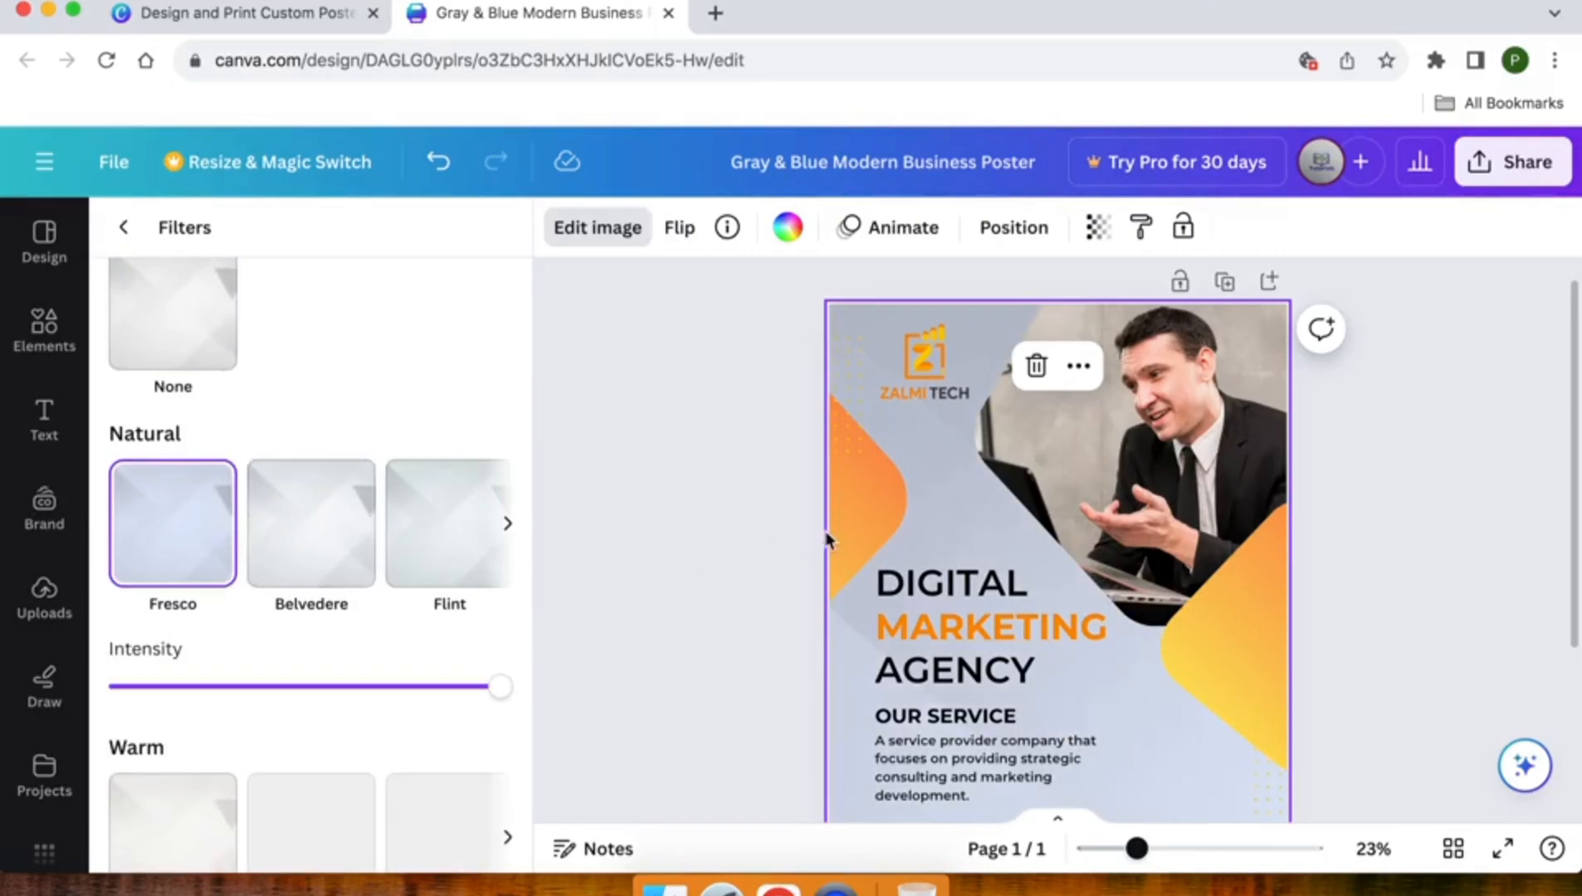
pyautogui.scroll(-3, 826, 539)
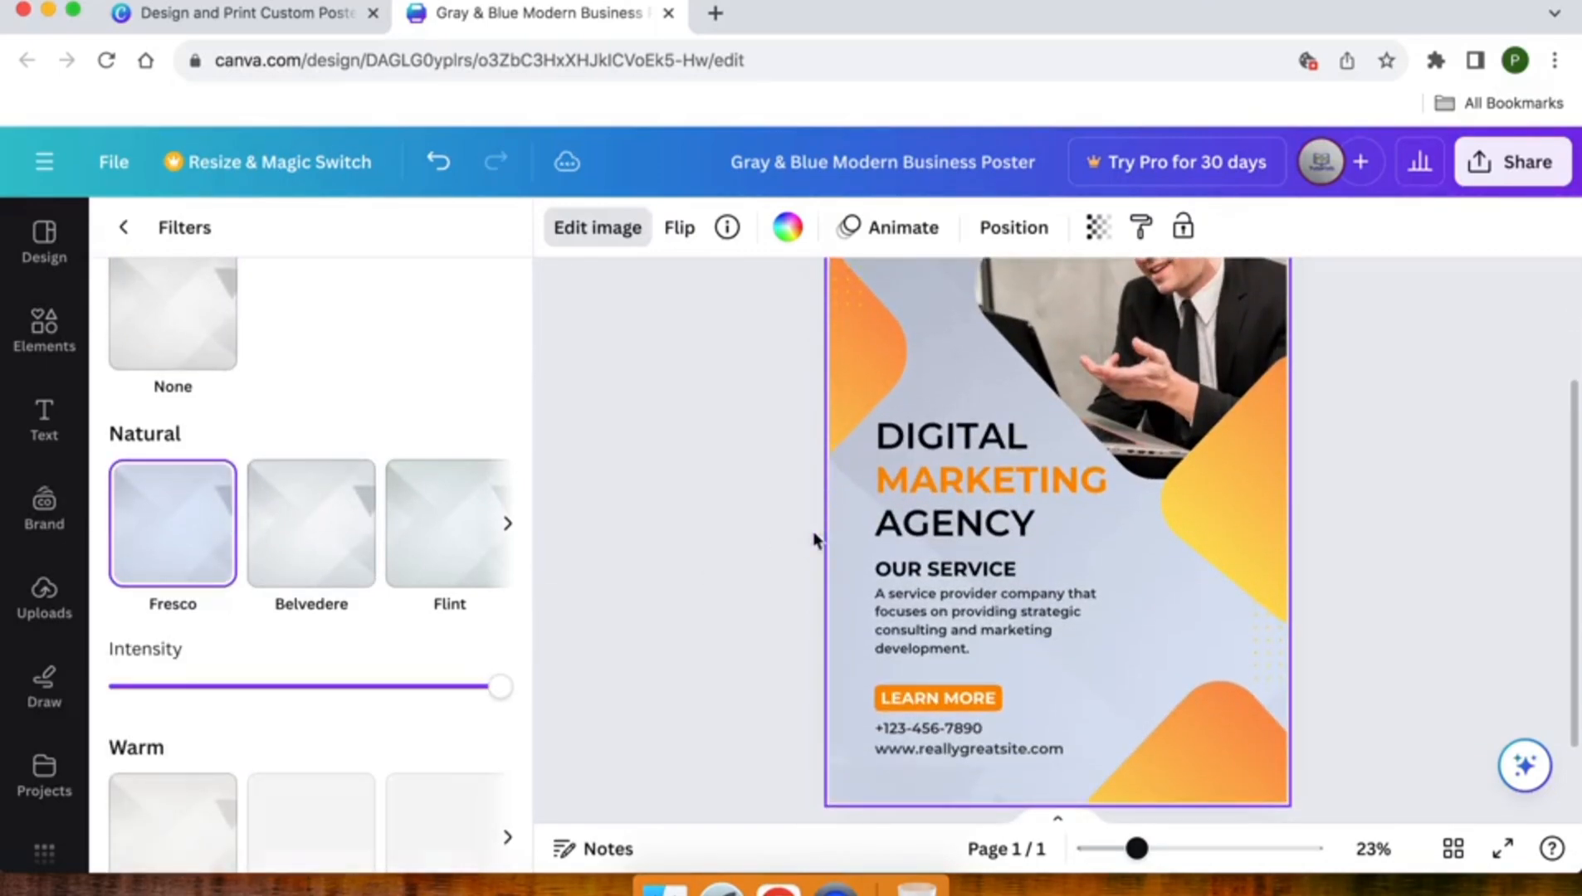
pyautogui.click(739, 536)
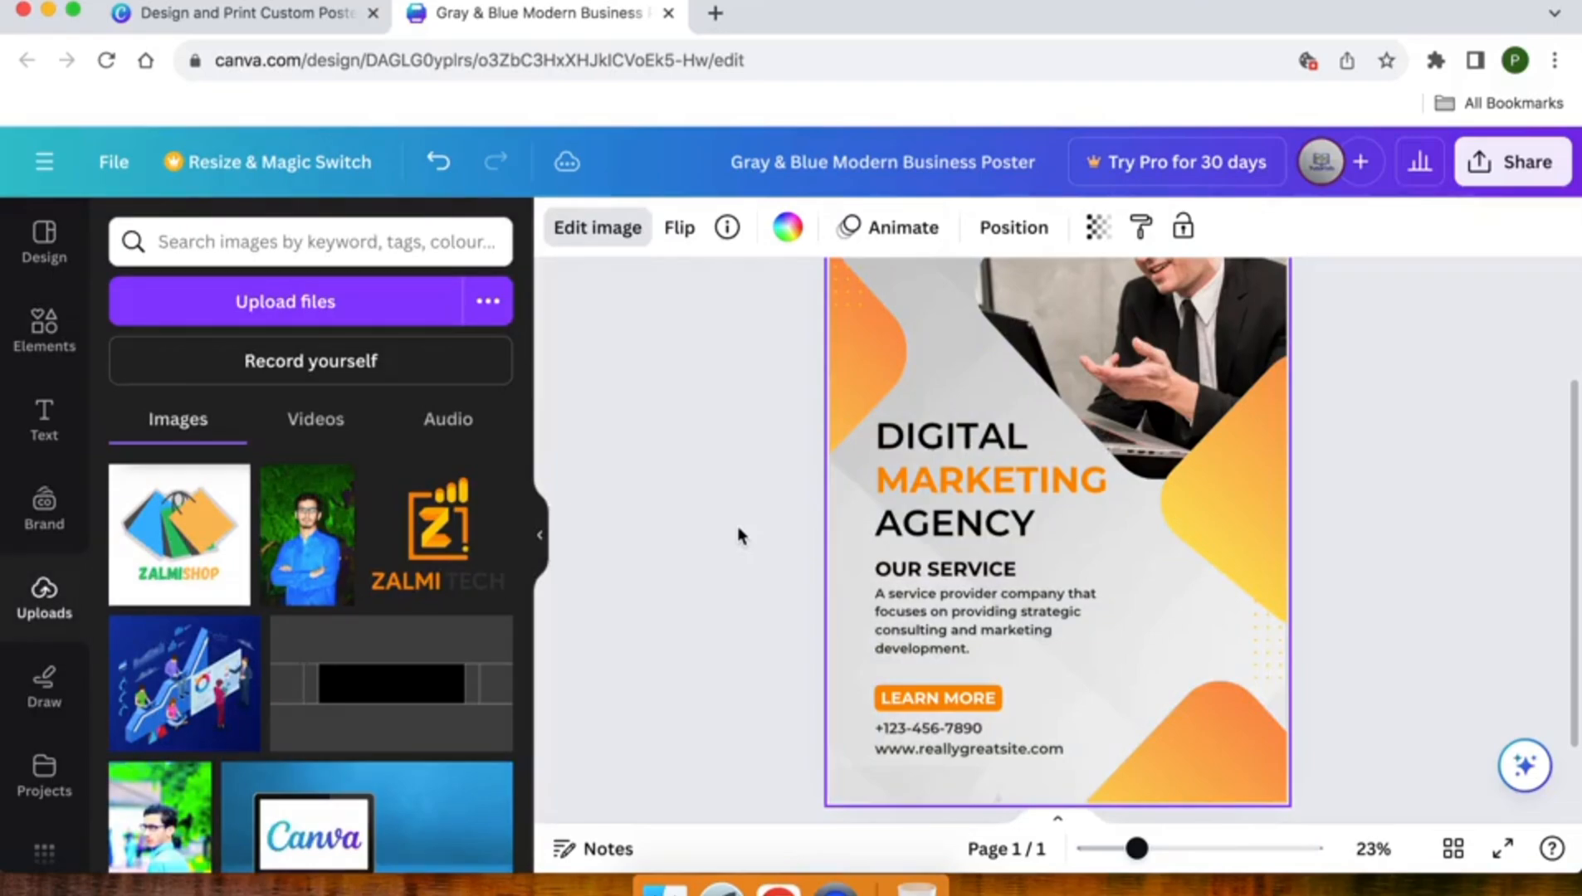
# - Replace the businessman photo in the poster's frame with the uploaded photo of the man in the blue shirt
pyautogui.scroll(1, 739, 537)
pyautogui.click(1129, 379)
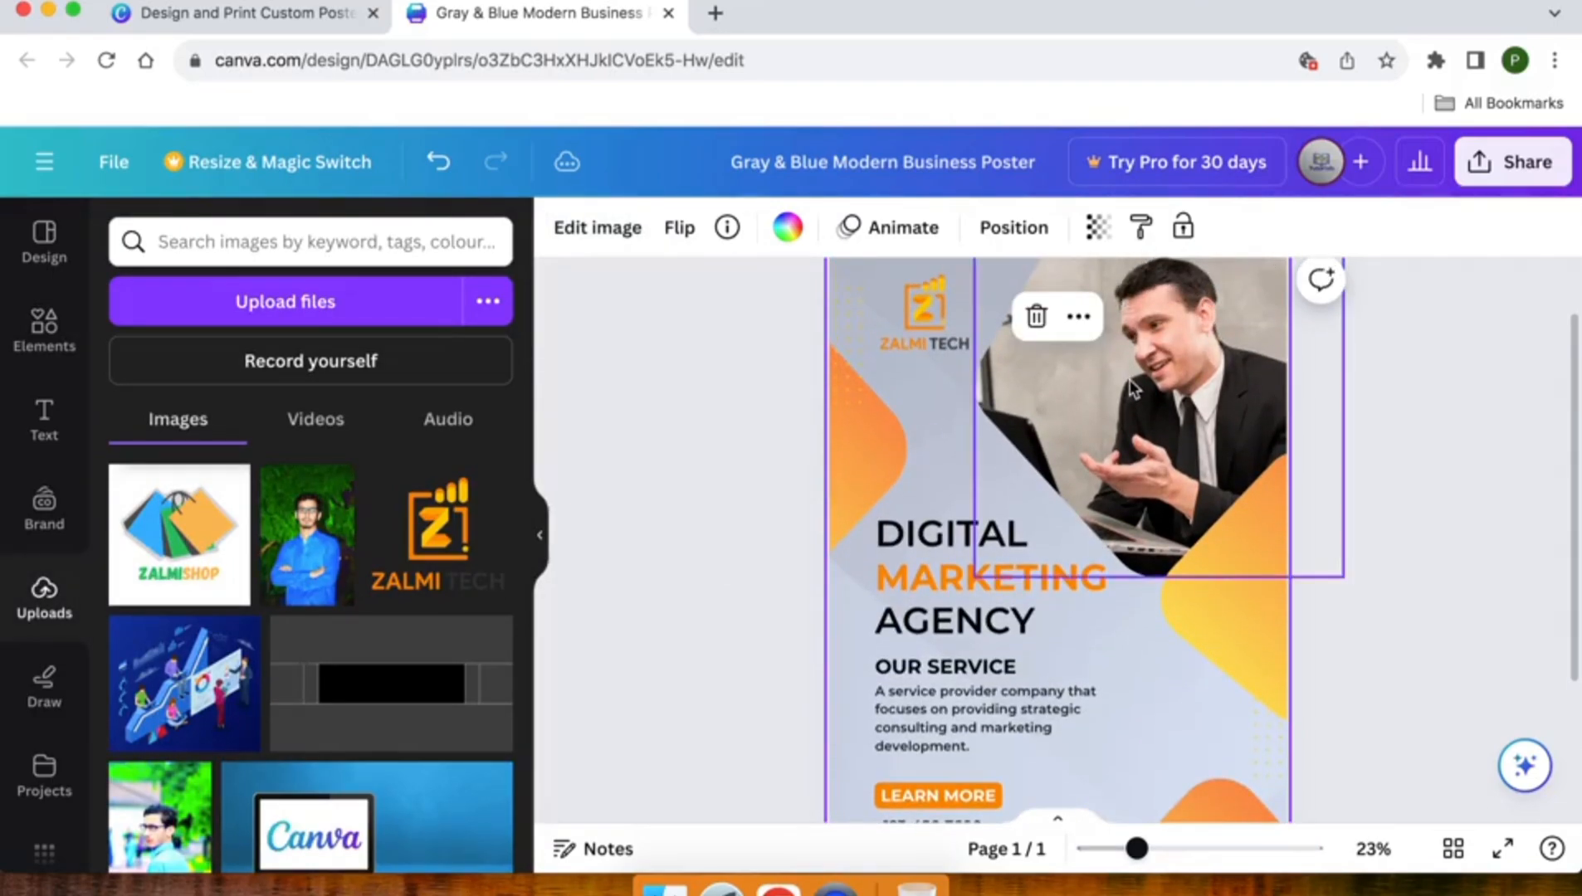
pyautogui.scroll(2, 1130, 380)
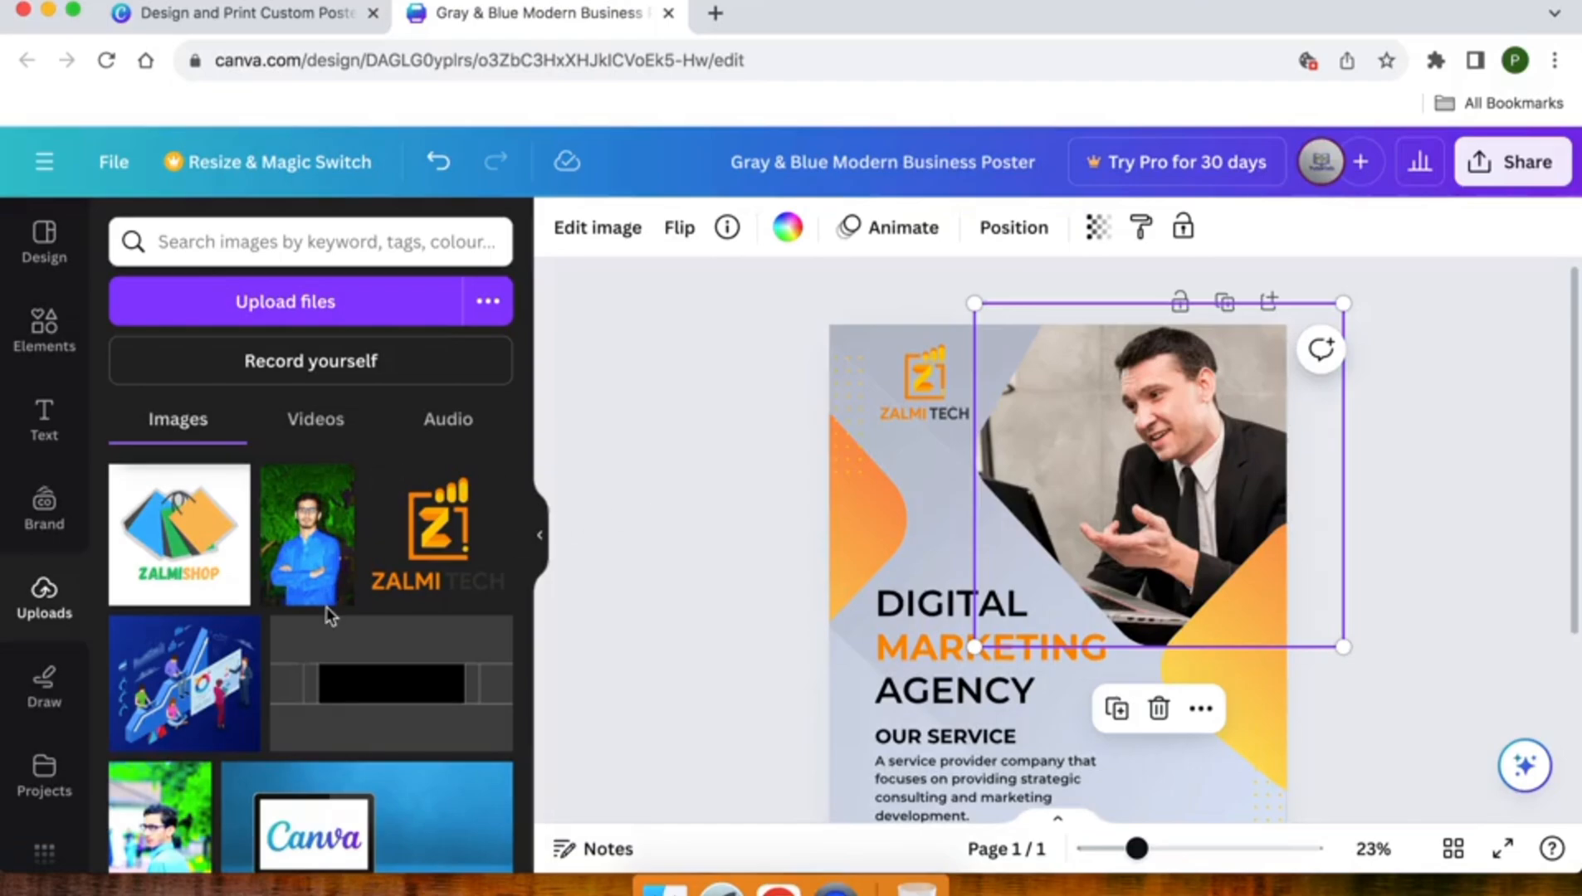
pyautogui.scroll(-5, 328, 610)
pyautogui.scroll(5, 330, 617)
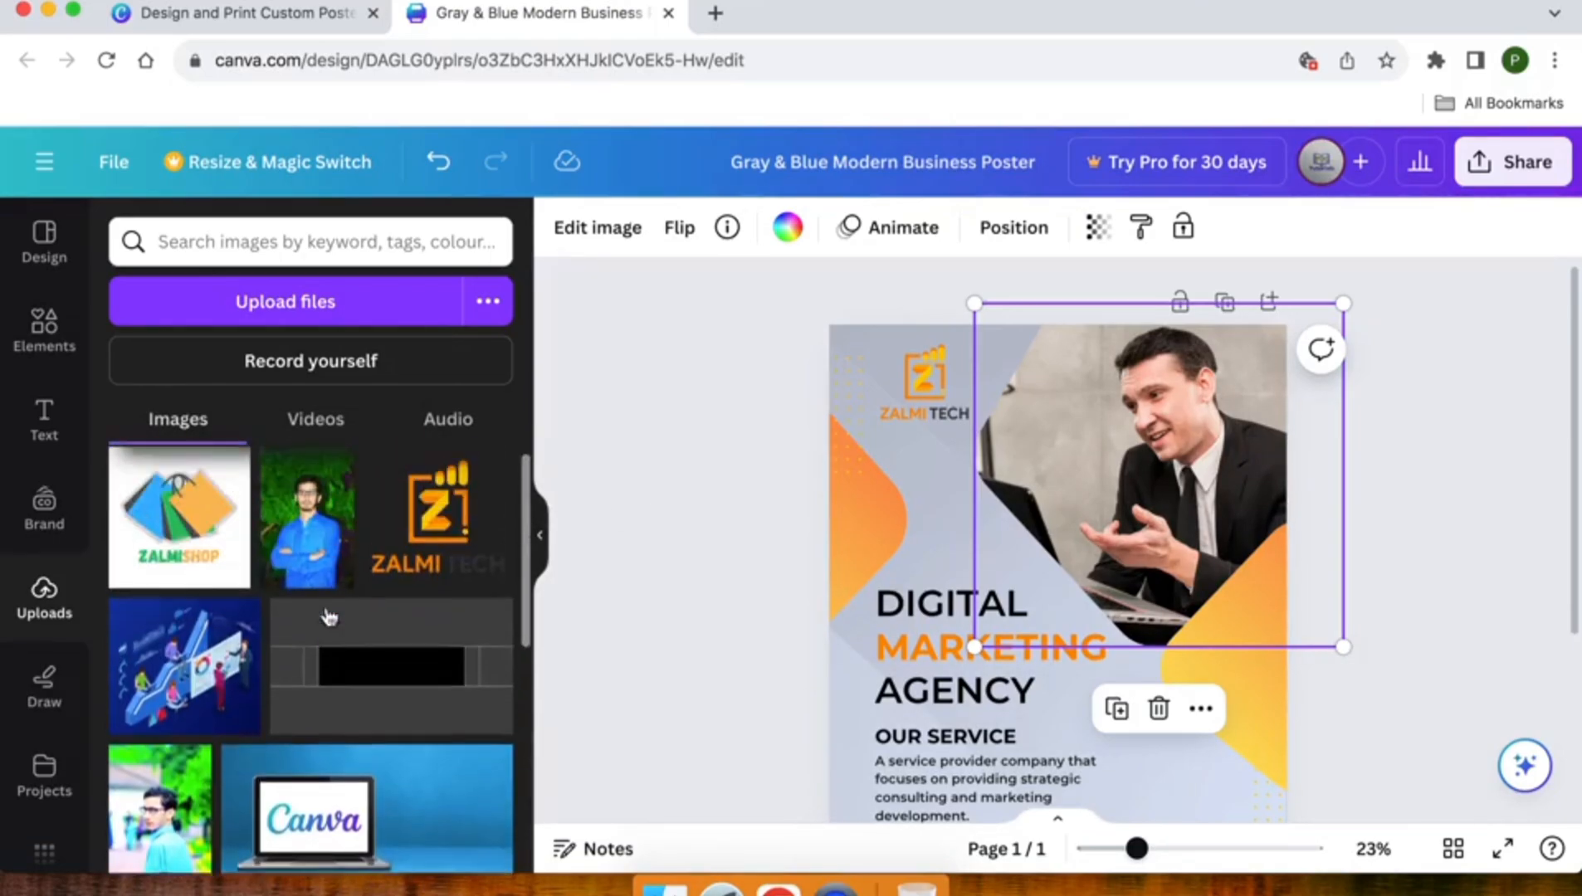
pyautogui.click(300, 535)
pyautogui.moveTo(301, 536); pyautogui.dragTo(1113, 446)
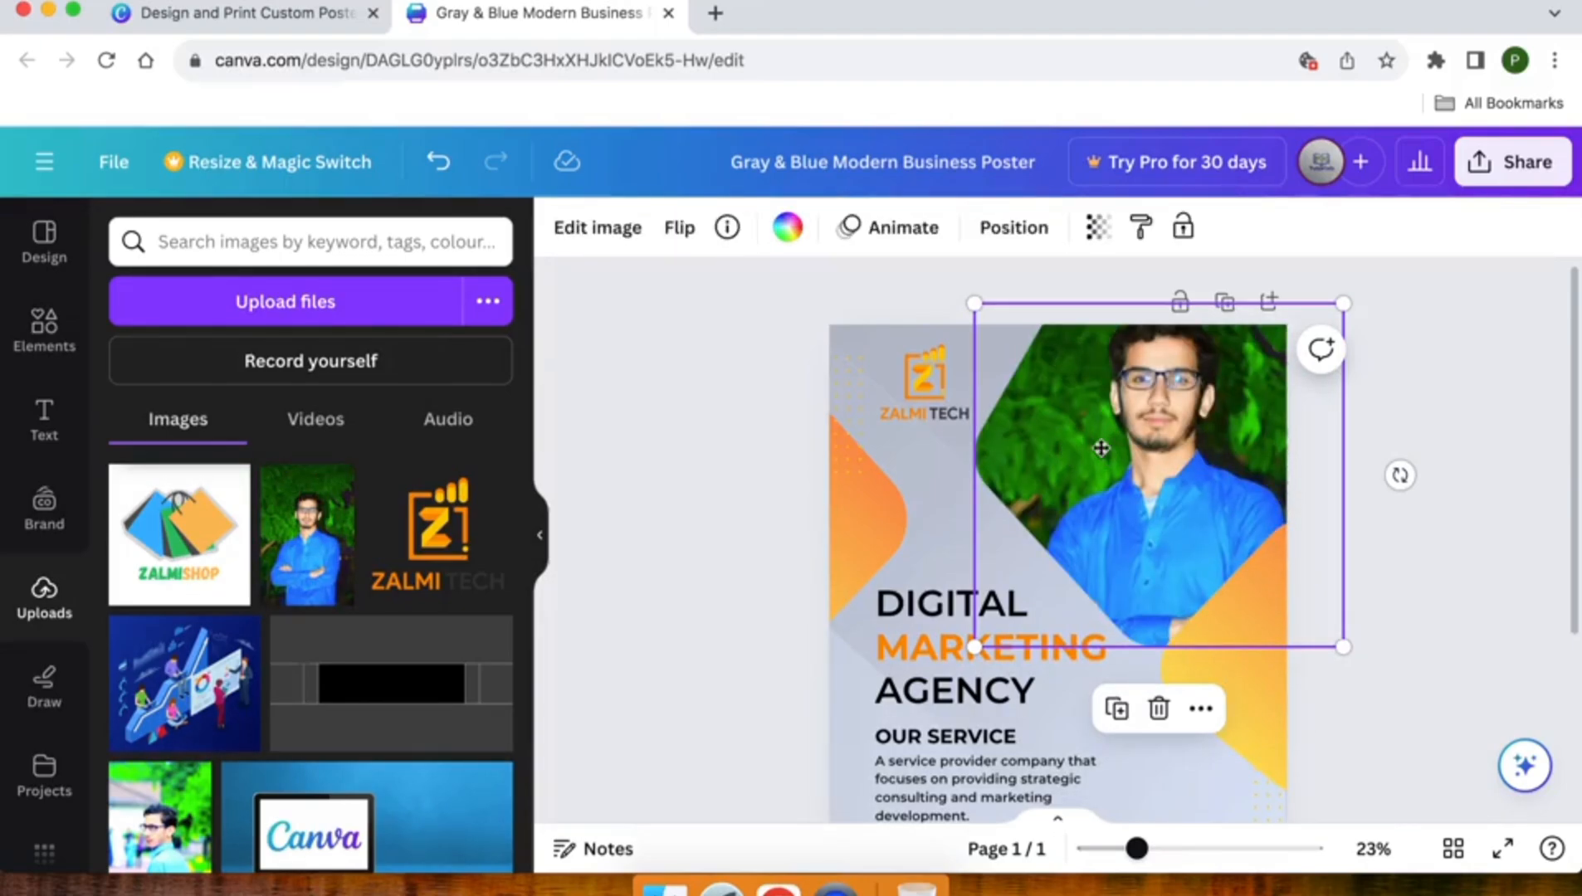
# - Reposition the new photo lower within its frame so the man's whole head shows, and check the poster
pyautogui.doubleClick(1099, 446)
pyautogui.moveTo(1148, 439); pyautogui.dragTo(1148, 493)
pyautogui.click(1439, 553)
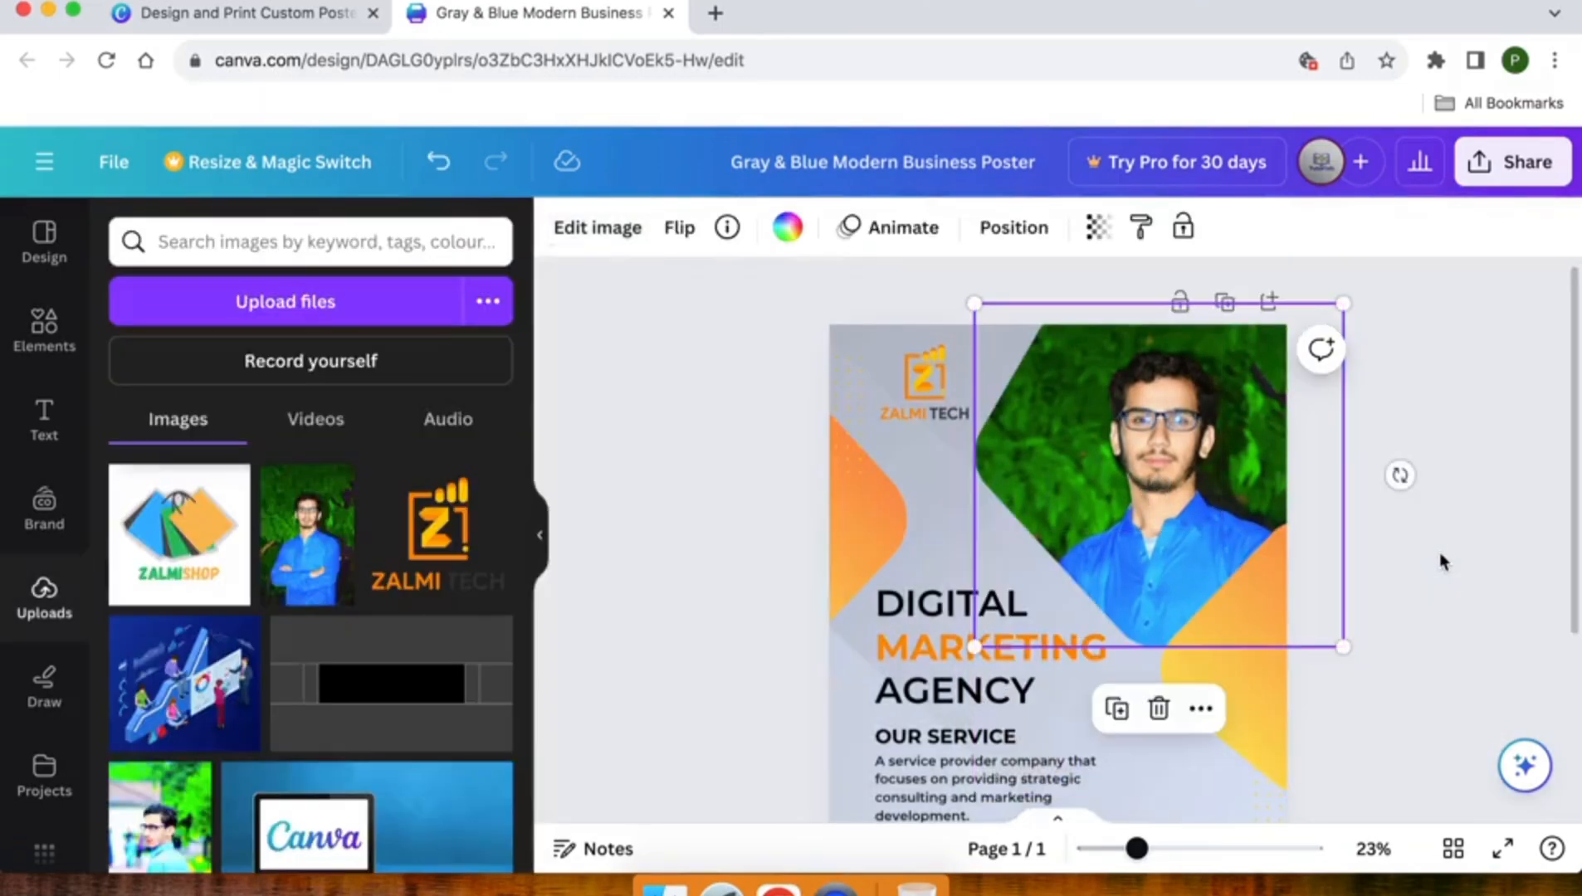
pyautogui.click(1439, 553)
pyautogui.scroll(-3, 1438, 553)
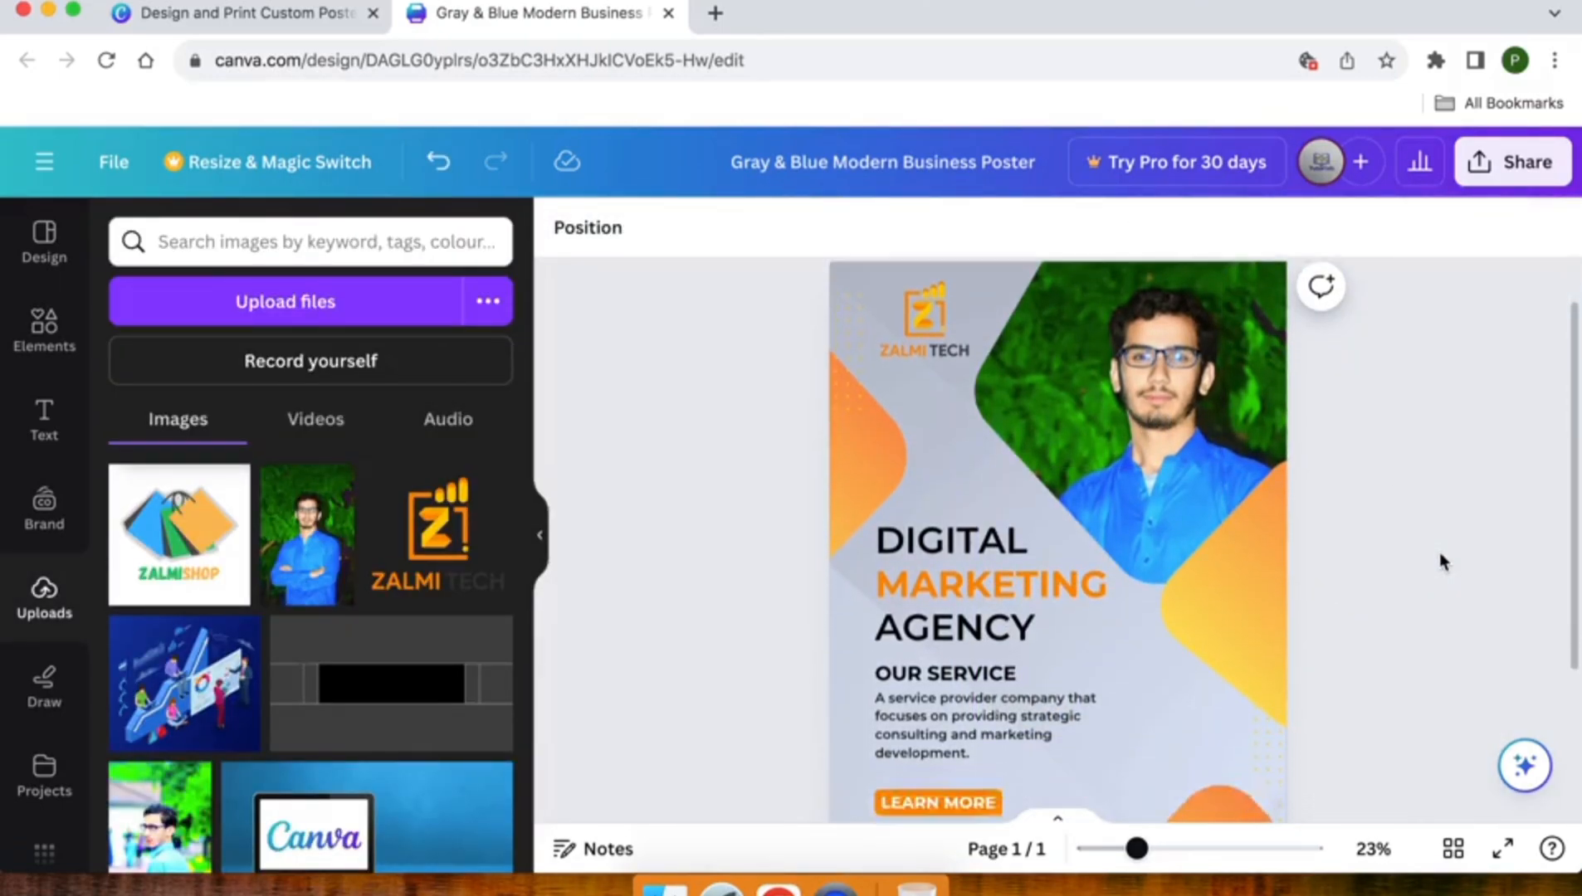
pyautogui.scroll(-2, 1439, 553)
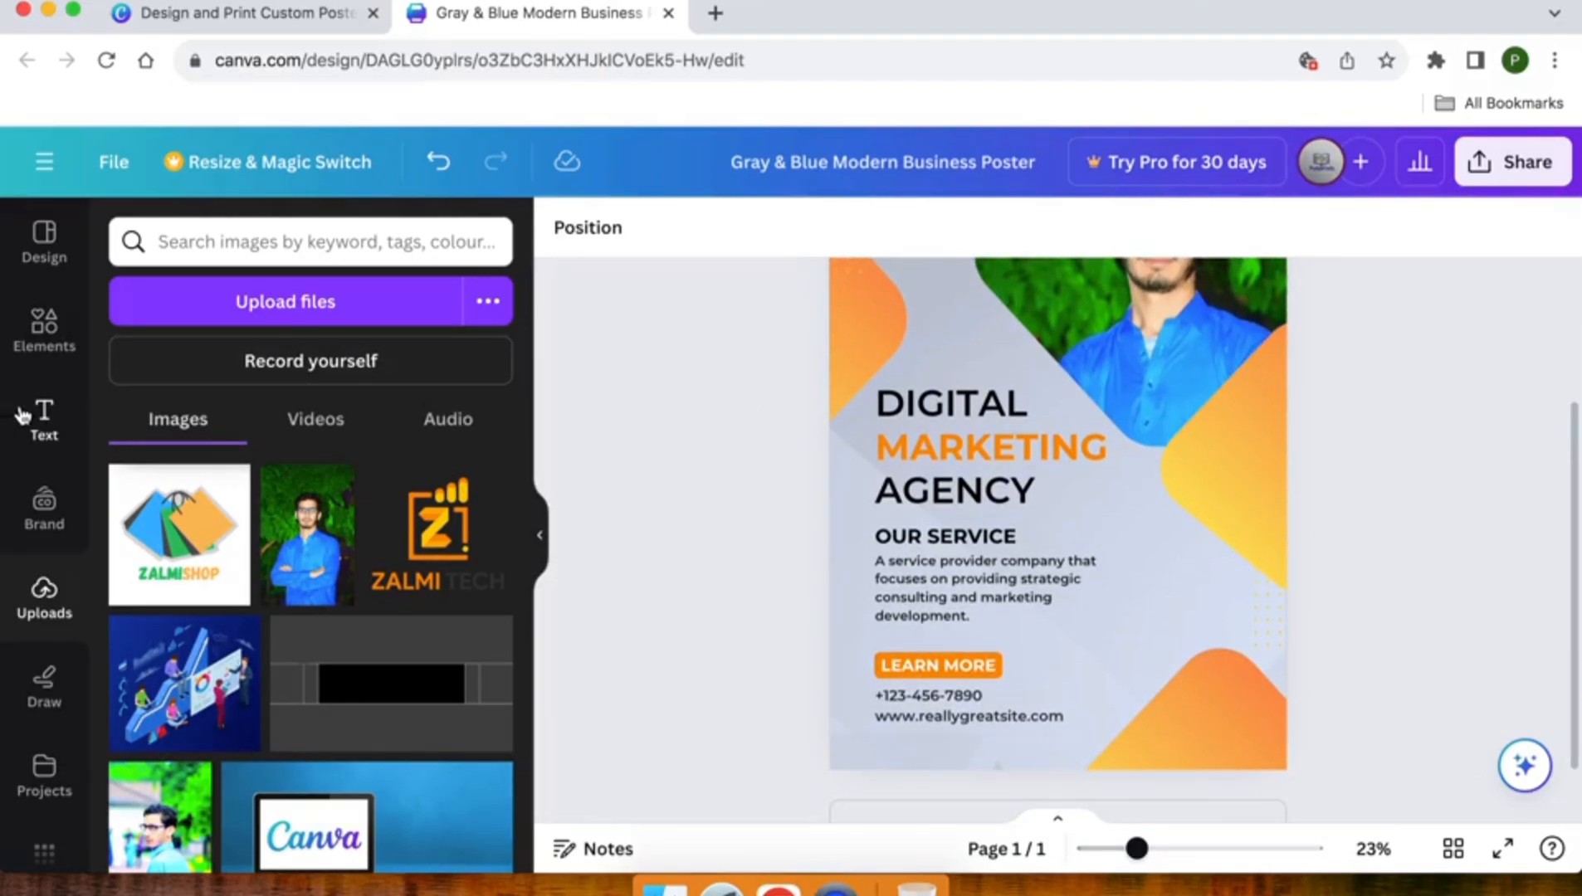
# - Shift the phone number and website lines slightly to the right to leave room for icons before them
pyautogui.click(42, 429)
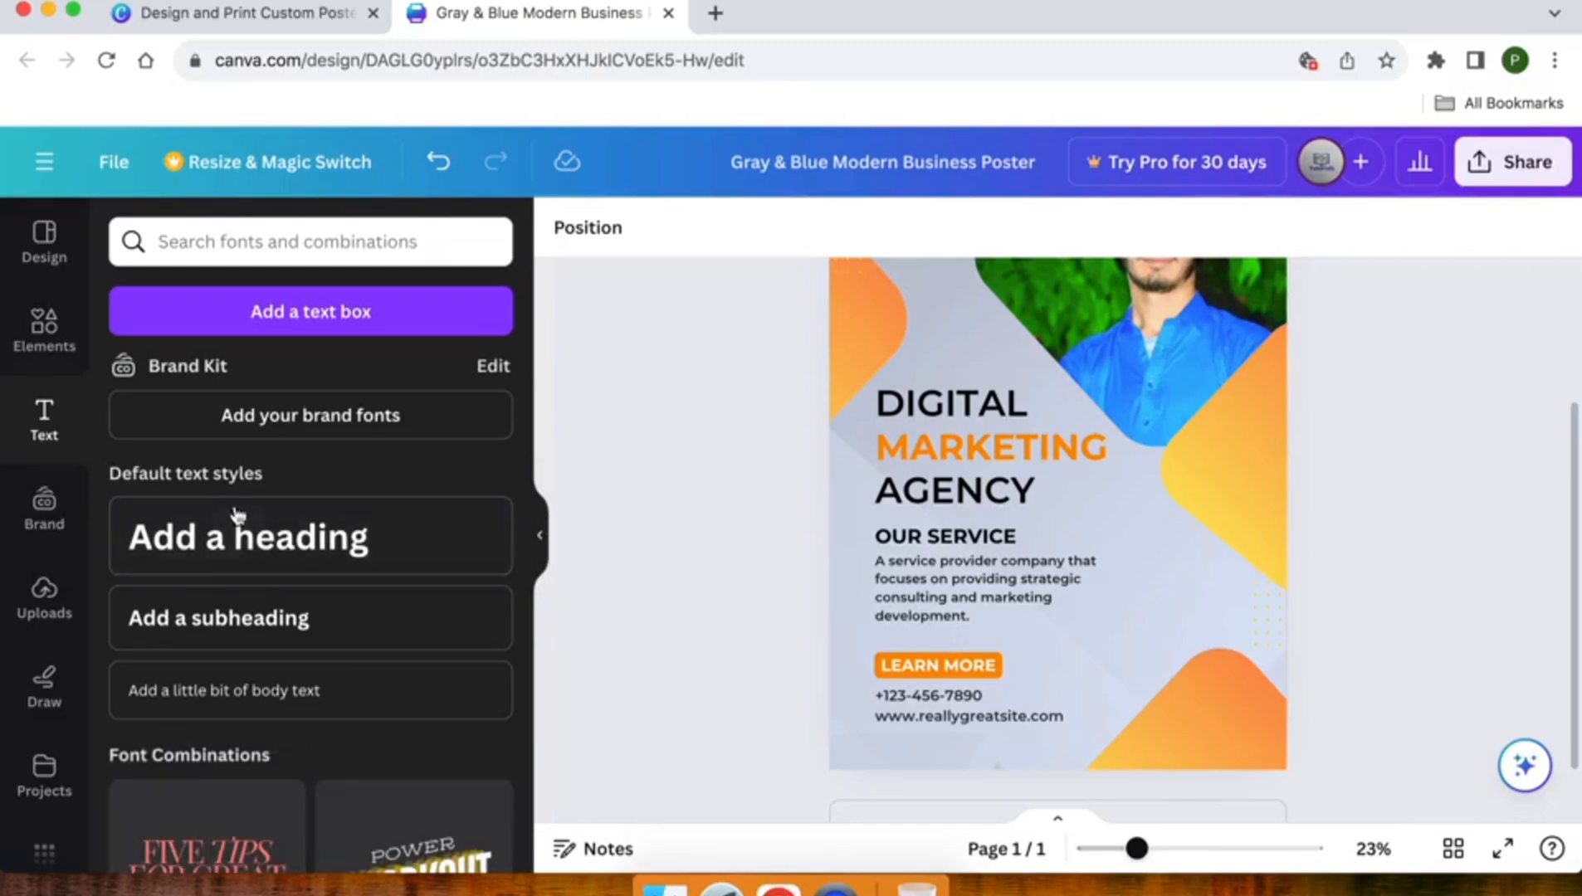
pyautogui.click(68, 352)
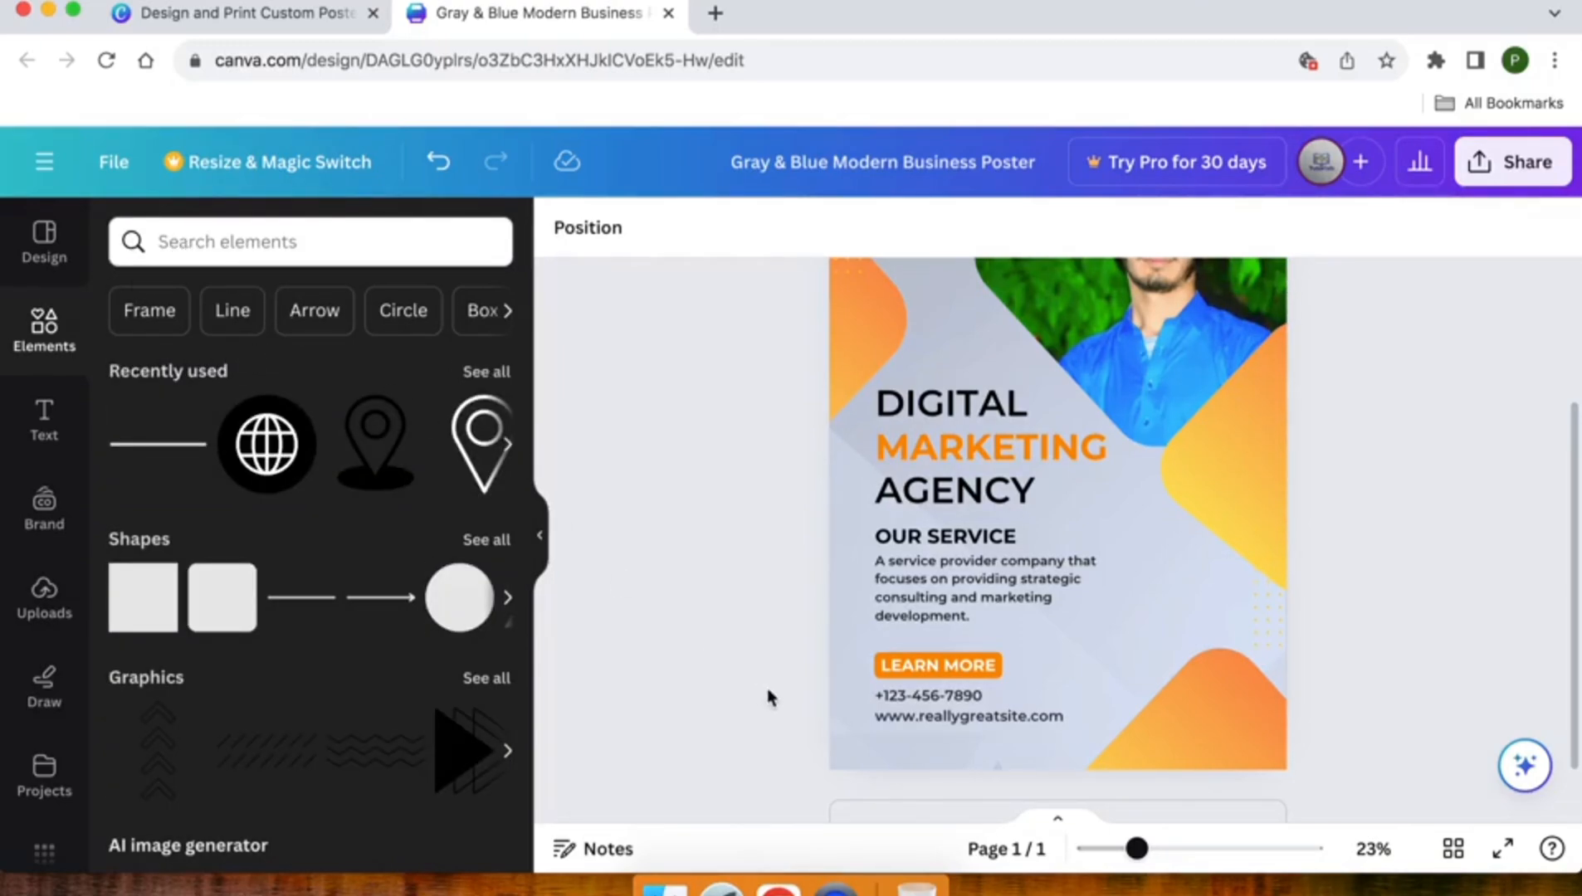
pyautogui.scroll(4, 878, 702)
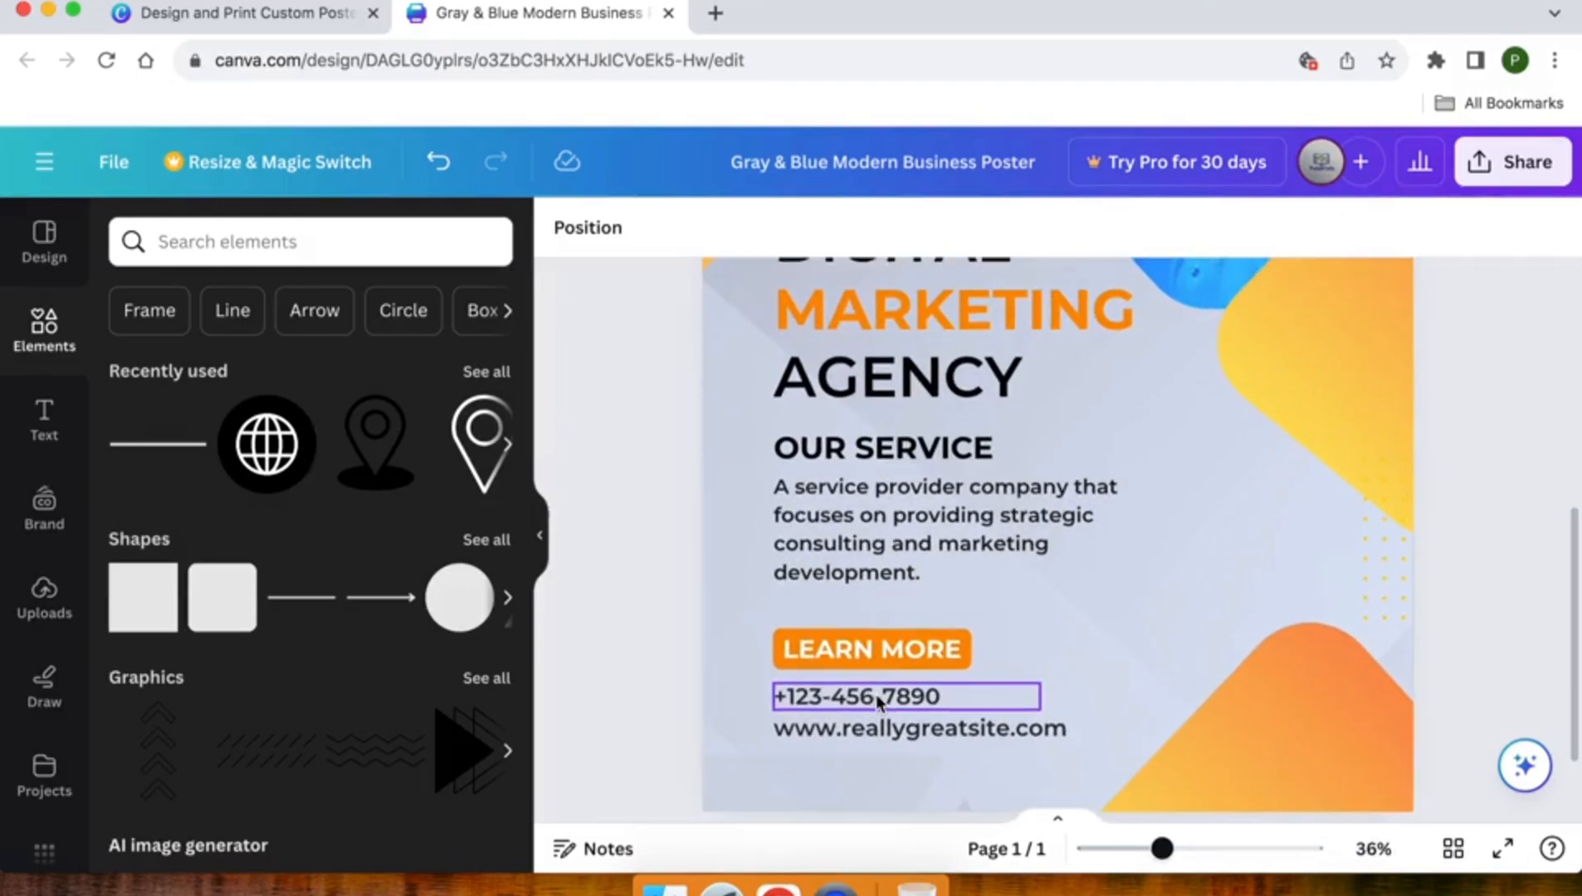
pyautogui.moveTo(830, 704); pyautogui.dragTo(847, 731)
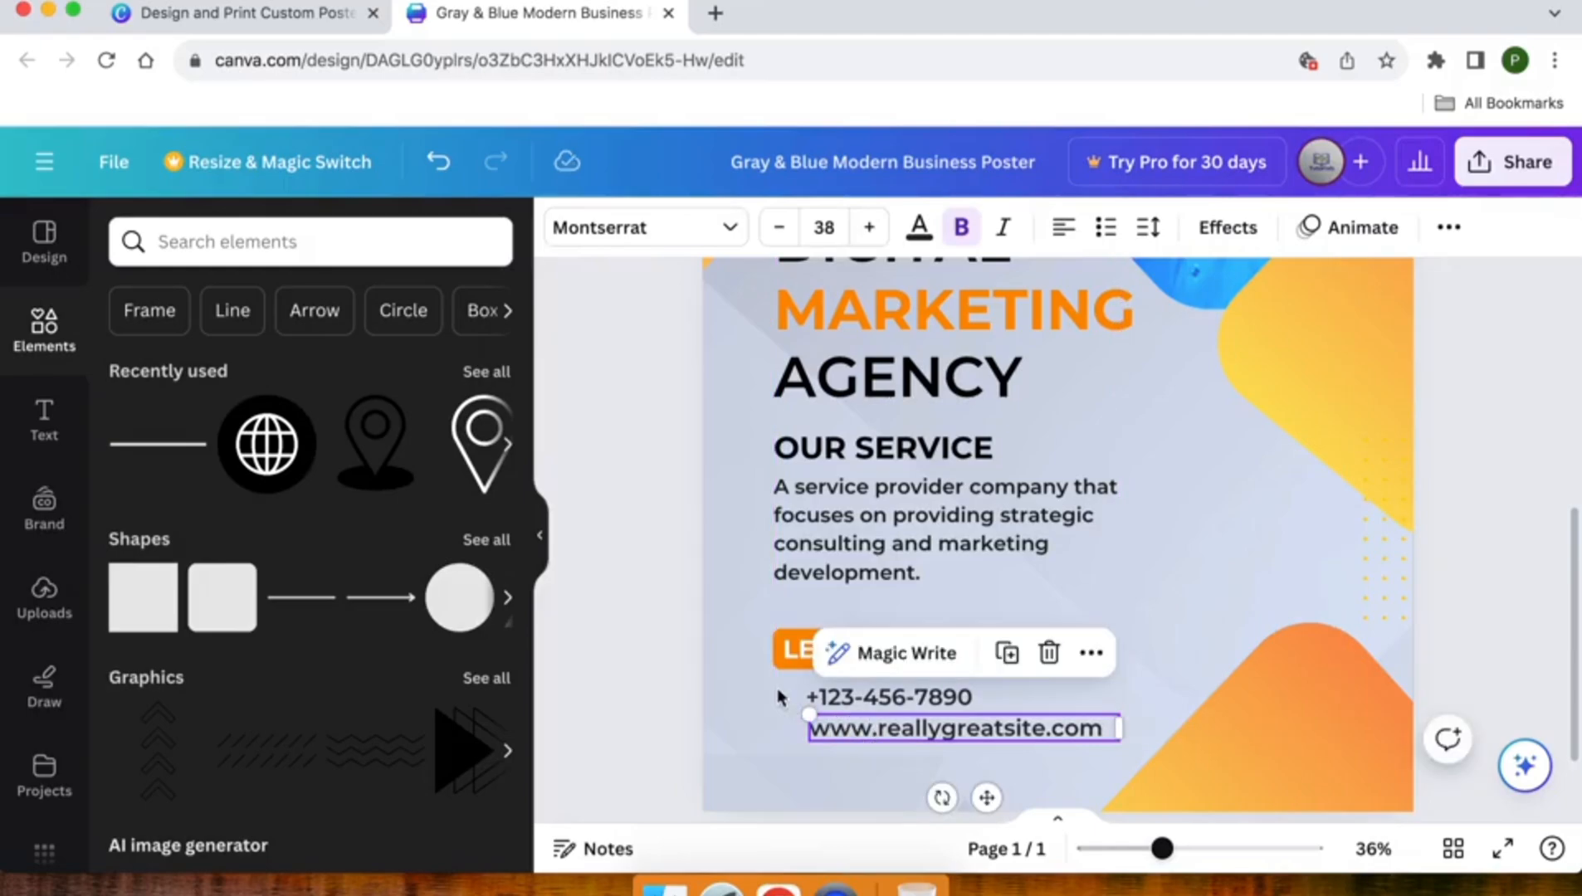
# - Add the black circular globe icon, shrink it to text height and place it just before the website address
pyautogui.click(268, 437)
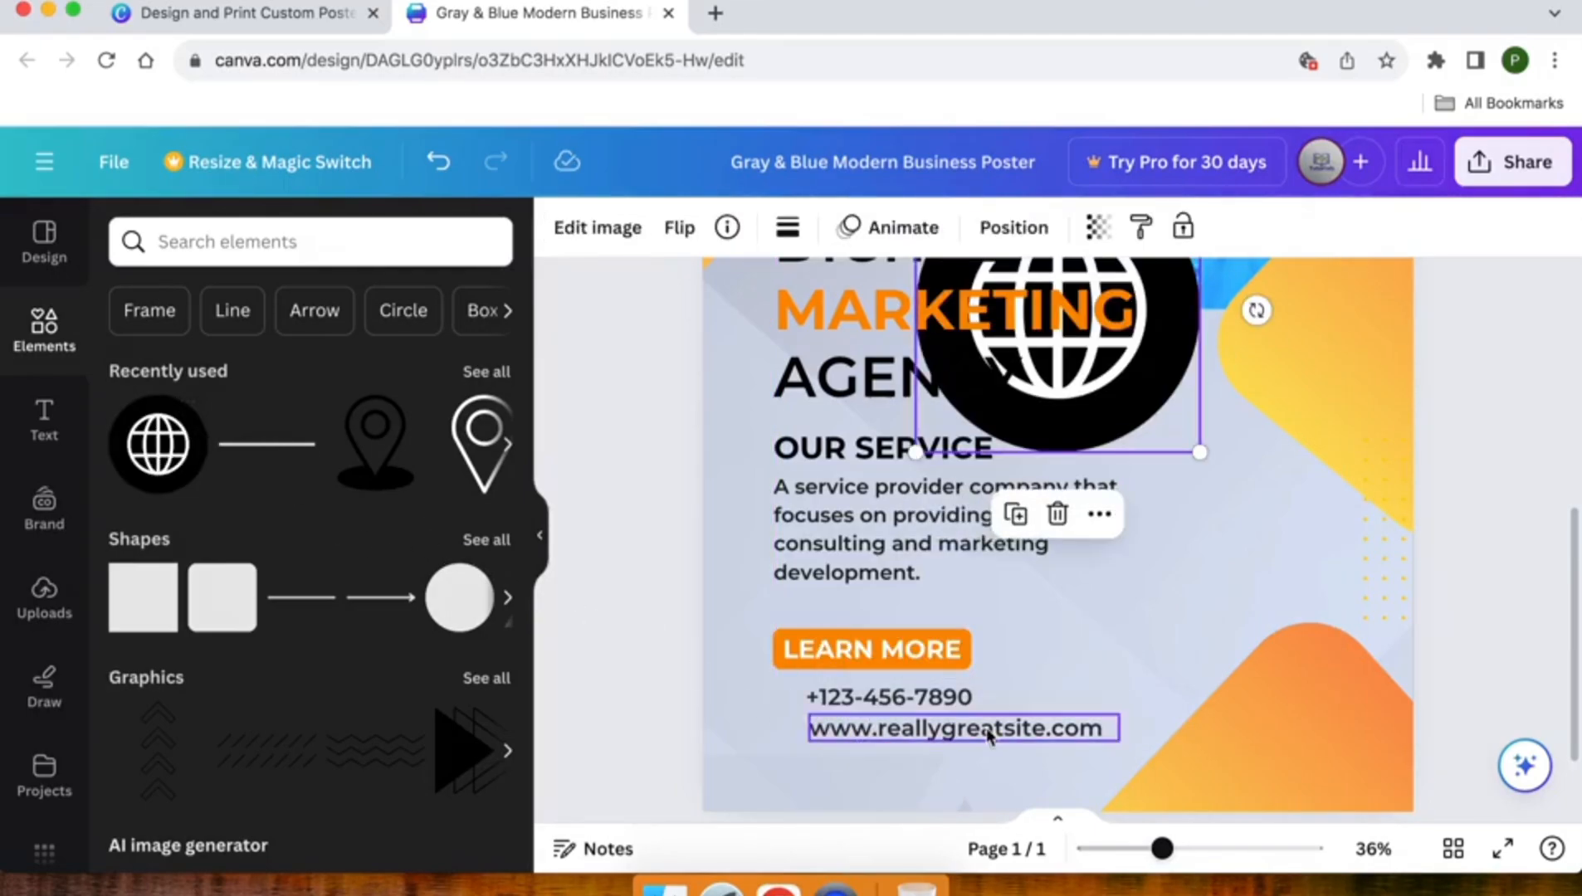
pyautogui.moveTo(1180, 373); pyautogui.dragTo(931, 689)
pyautogui.moveTo(953, 507); pyautogui.dragTo(705, 700)
pyautogui.moveTo(712, 768); pyautogui.dragTo(789, 729)
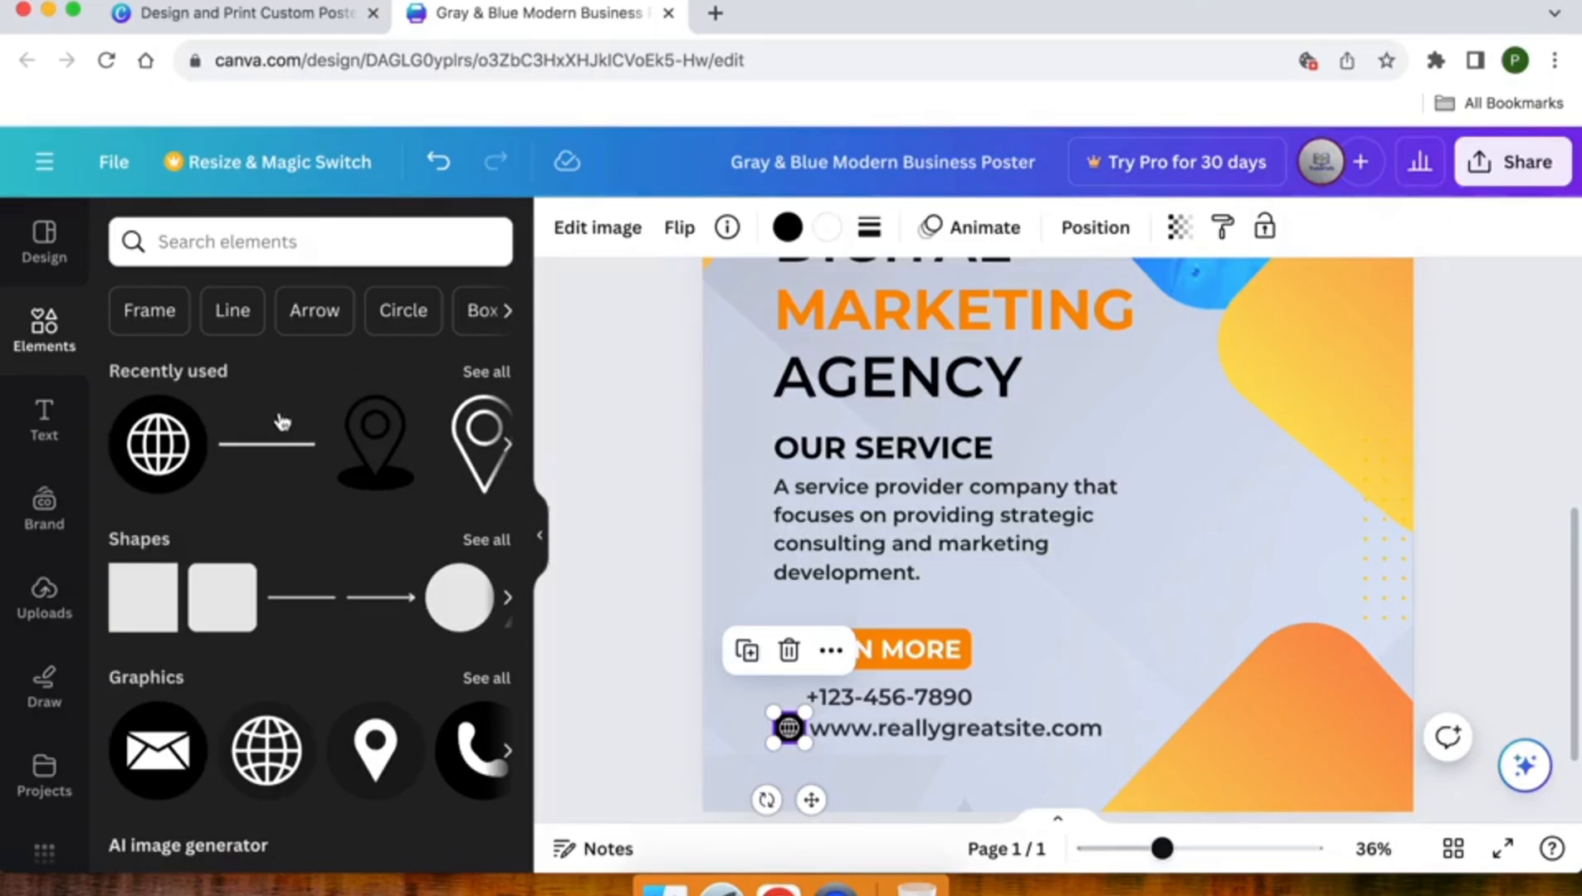
# - Add the black circular phone icon, shrink it to text height and place it just before the phone number
pyautogui.click(465, 772)
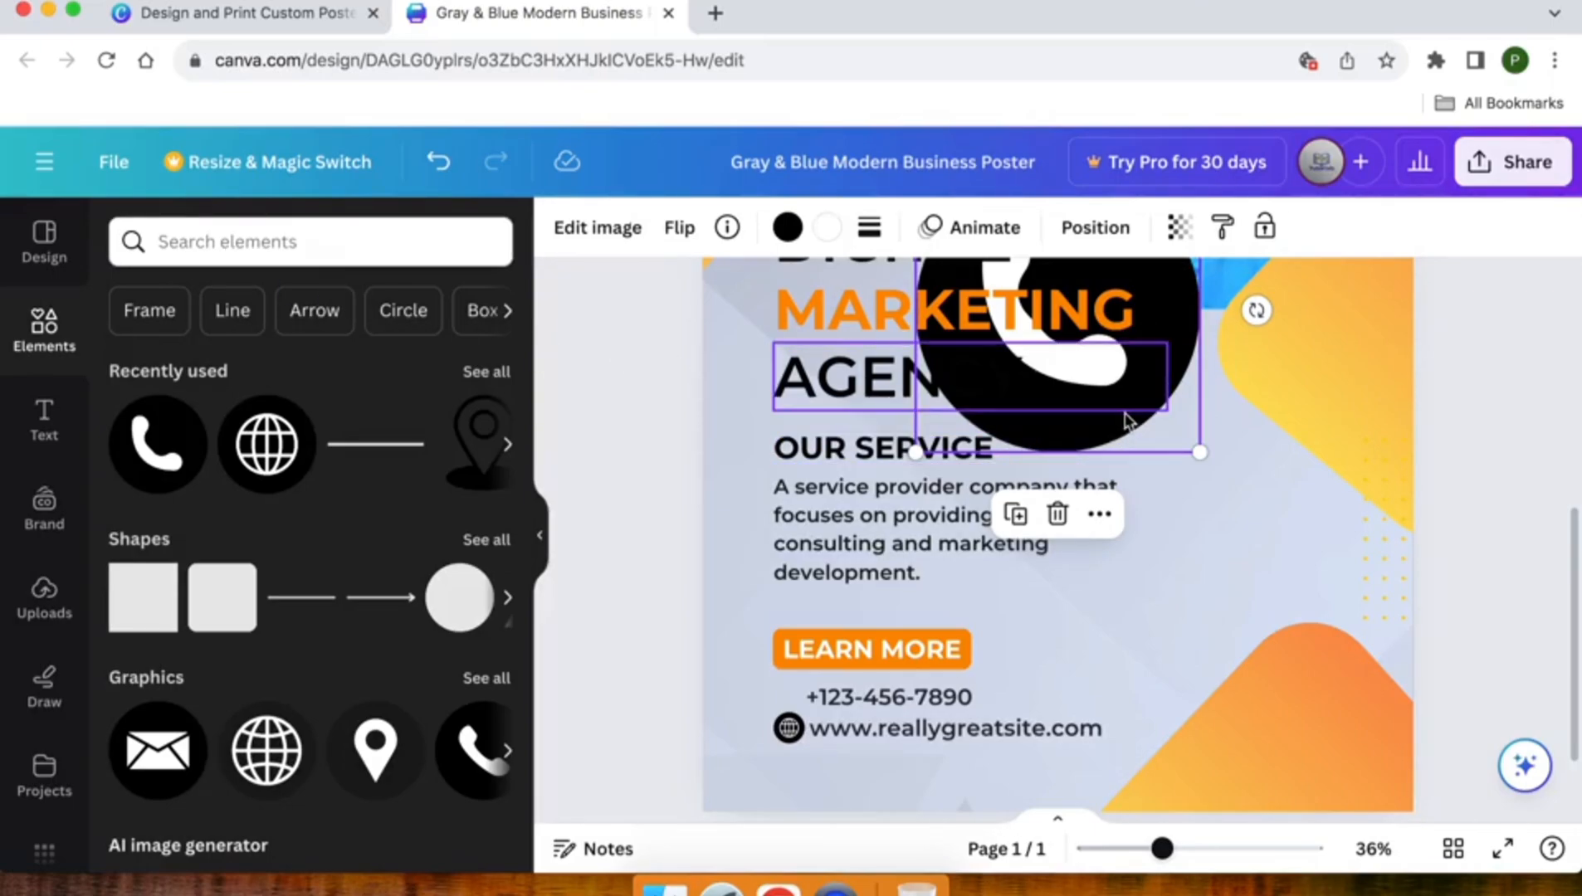
pyautogui.moveTo(1165, 432); pyautogui.dragTo(1295, 635)
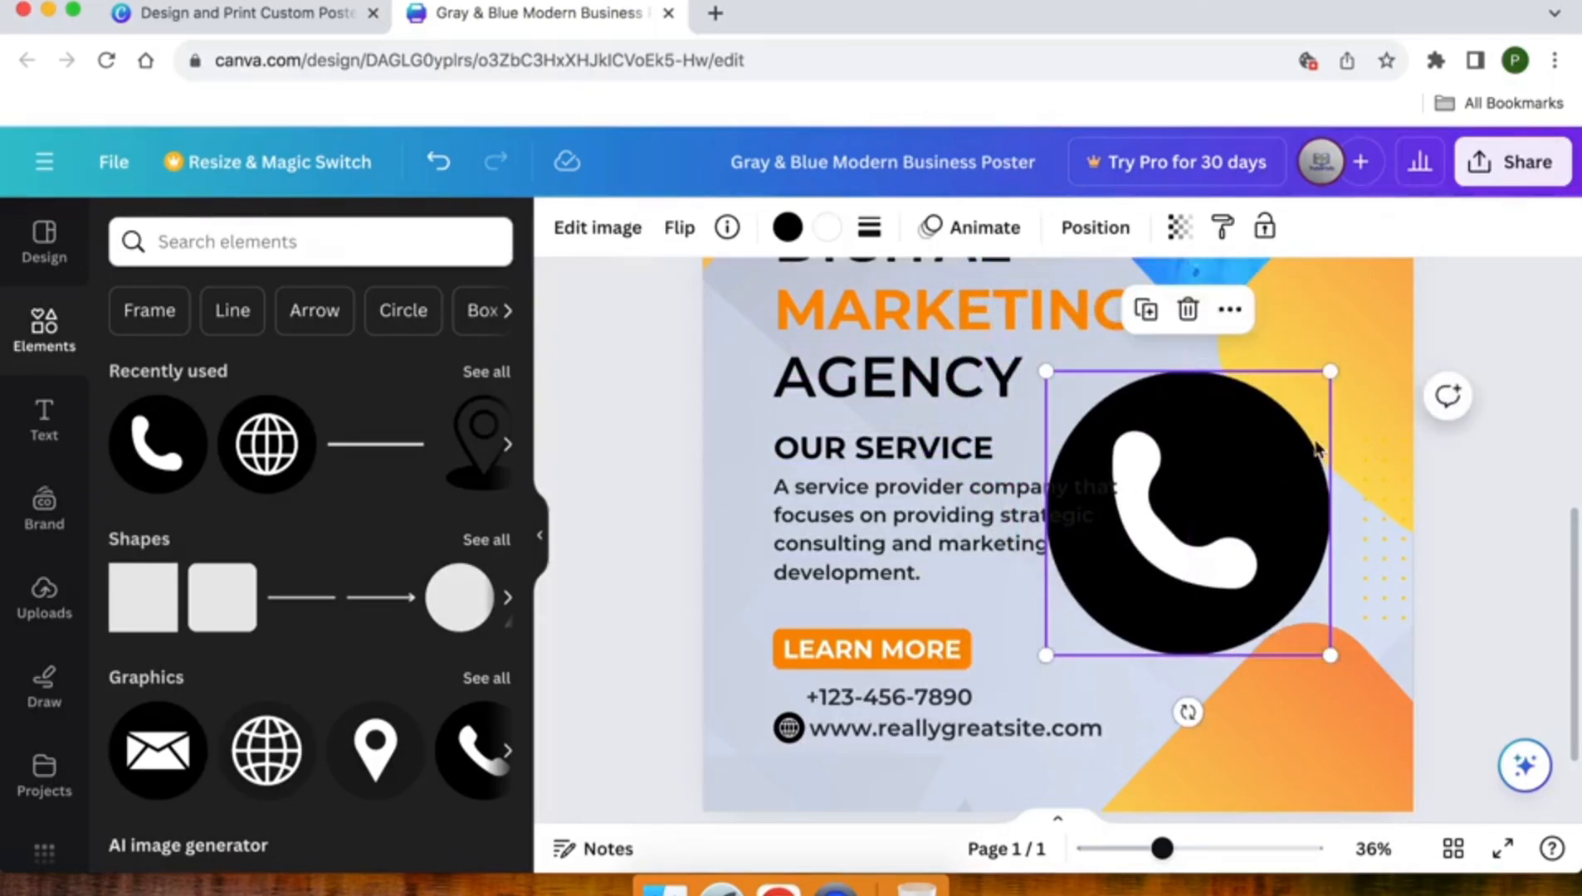
pyautogui.moveTo(1326, 373); pyautogui.dragTo(786, 700)
pyautogui.click(641, 684)
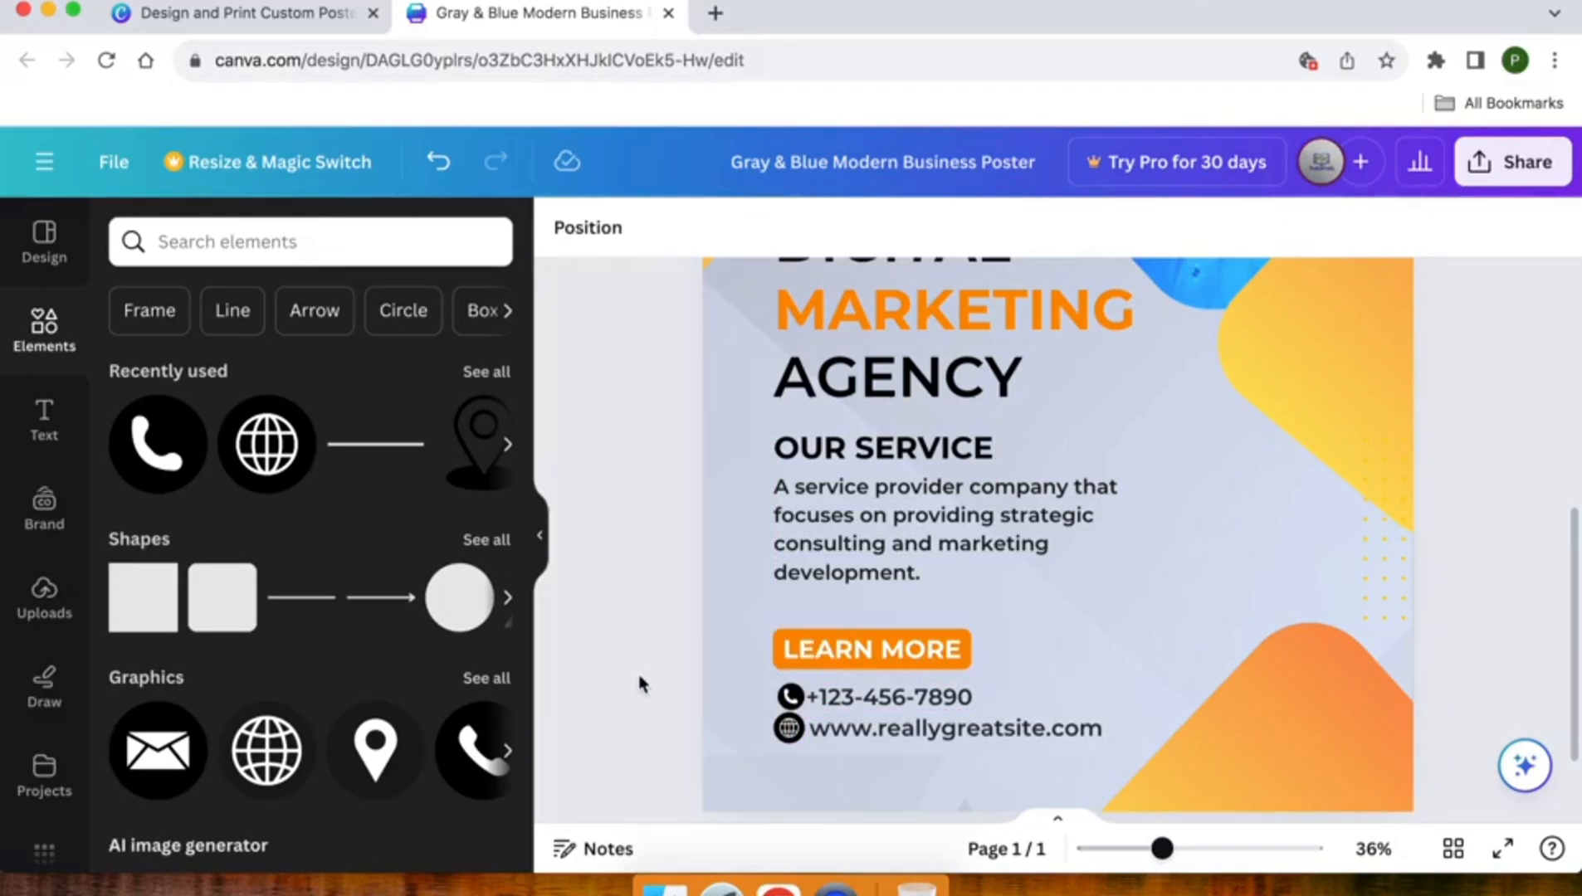
# - Enlarge the small phone icon slightly so its size and left edge match the globe icon below it
pyautogui.click(793, 699)
pyautogui.scroll(5, 795, 702)
pyautogui.scroll(3, 798, 702)
pyautogui.scroll(-2, 797, 703)
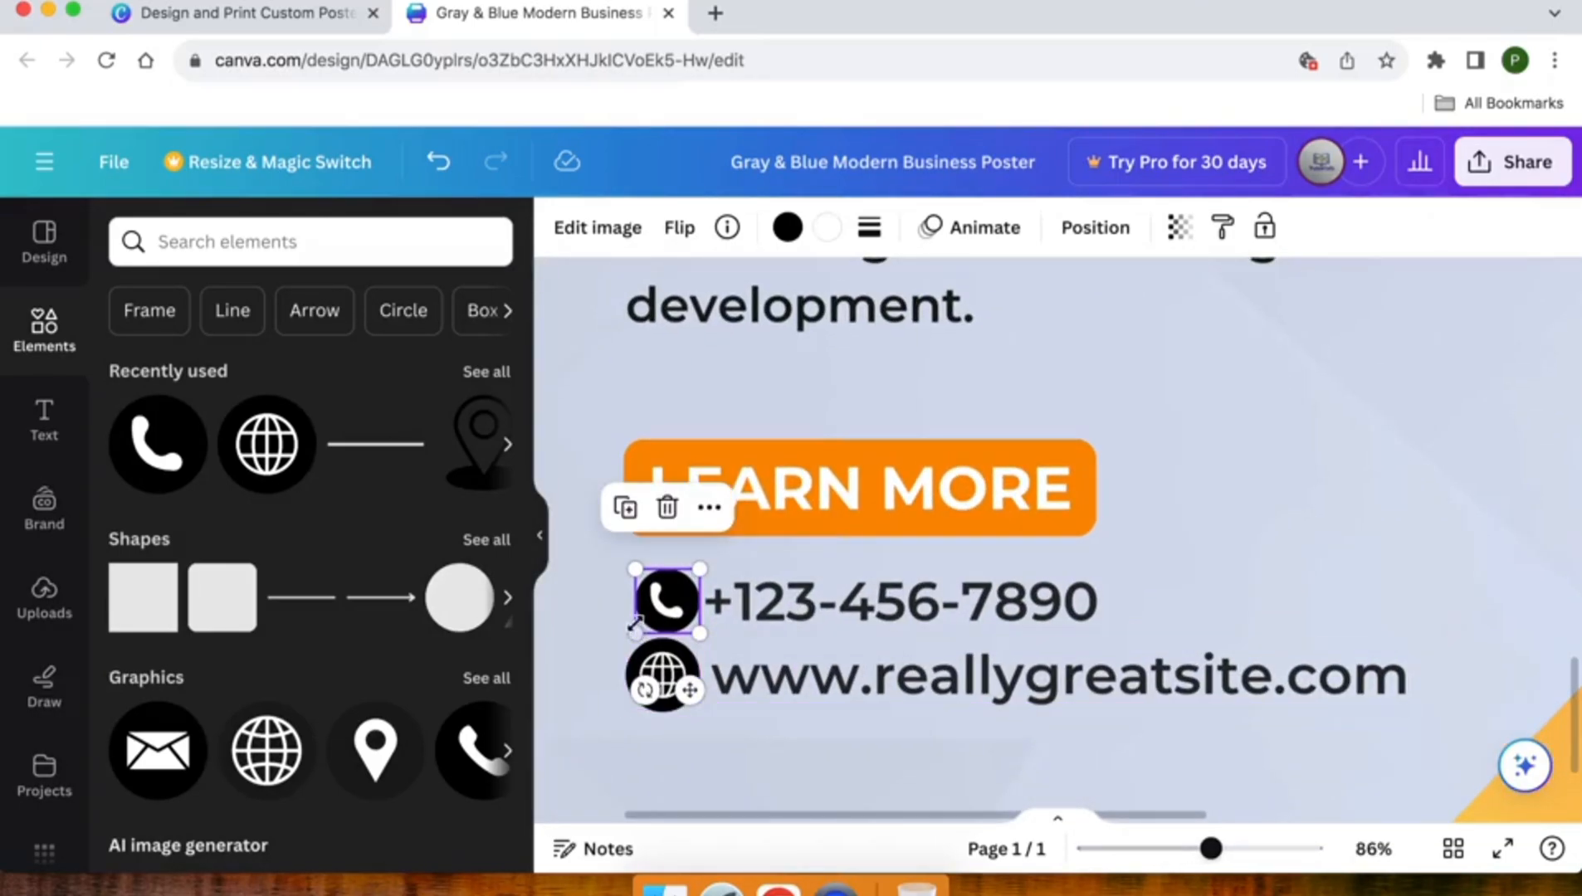
pyautogui.moveTo(633, 626); pyautogui.dragTo(625, 637)
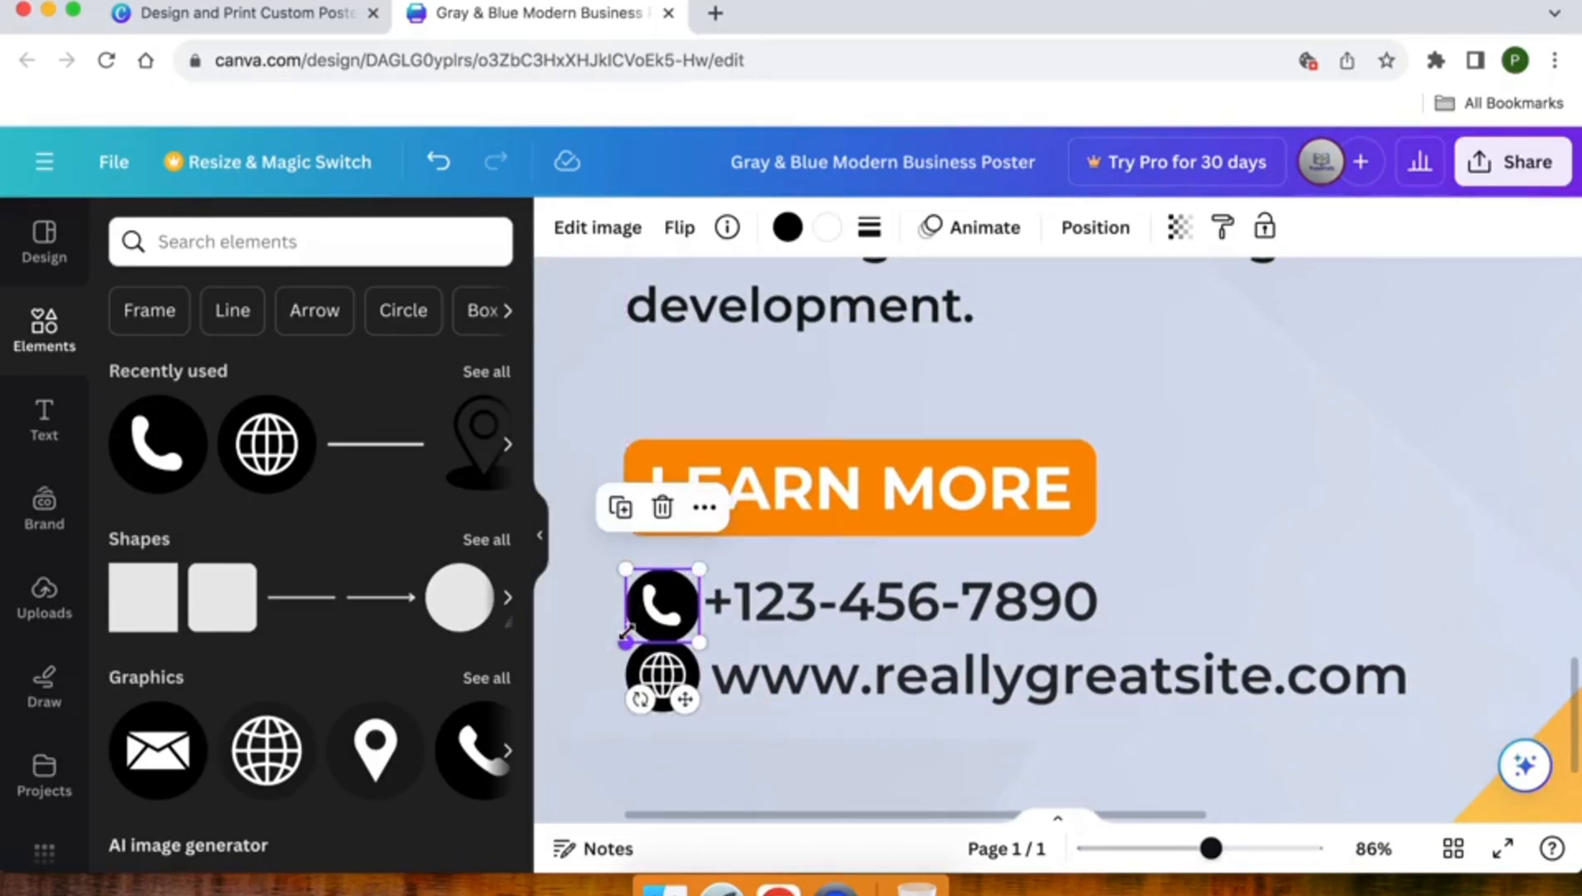
# - Move the globe icon and website address down together, then nudge them back up slightly to leave a small gap below the phone line
pyautogui.click(661, 679)
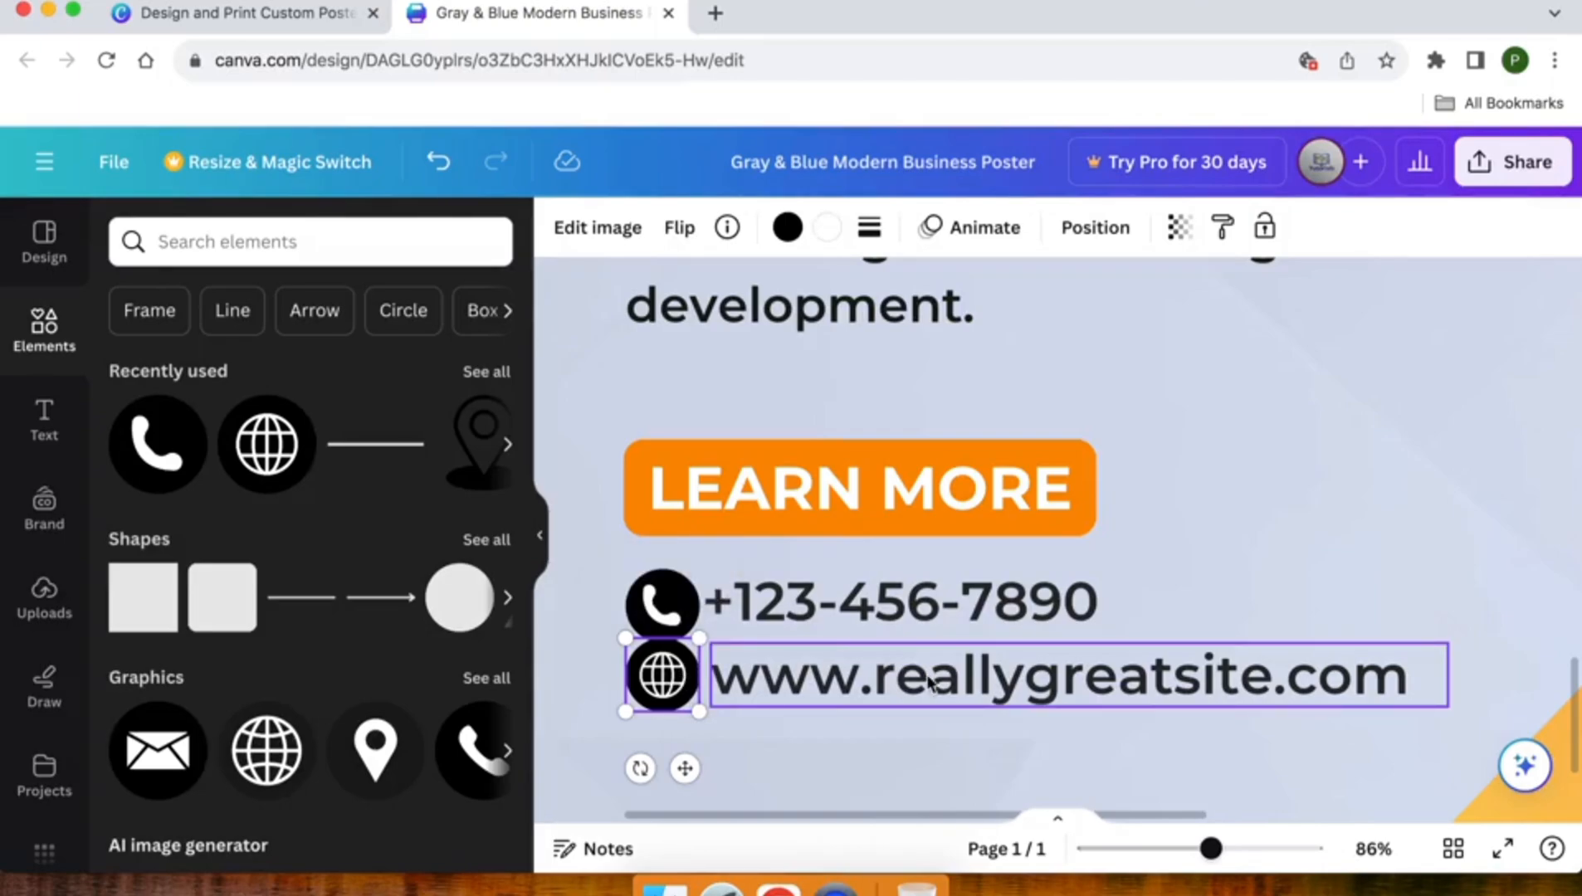
pyautogui.keyDown('shift'); pyautogui.click(926, 674); pyautogui.keyUp('shift')
pyautogui.hotkey('shift', 'Down')
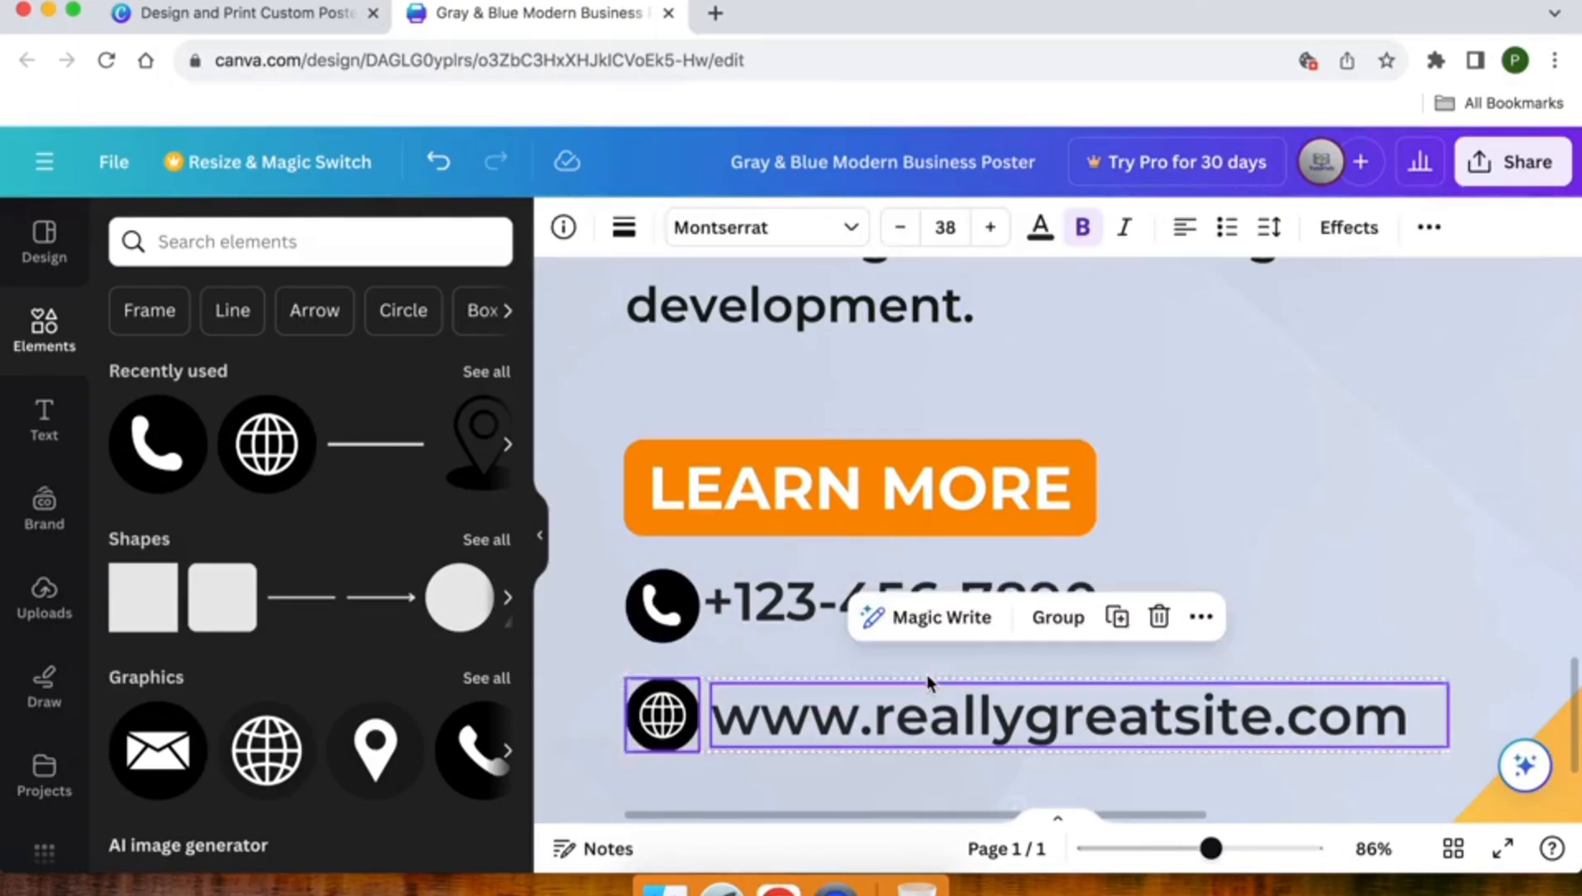
pyautogui.scroll(-6, 857, 662)
pyautogui.click(858, 664)
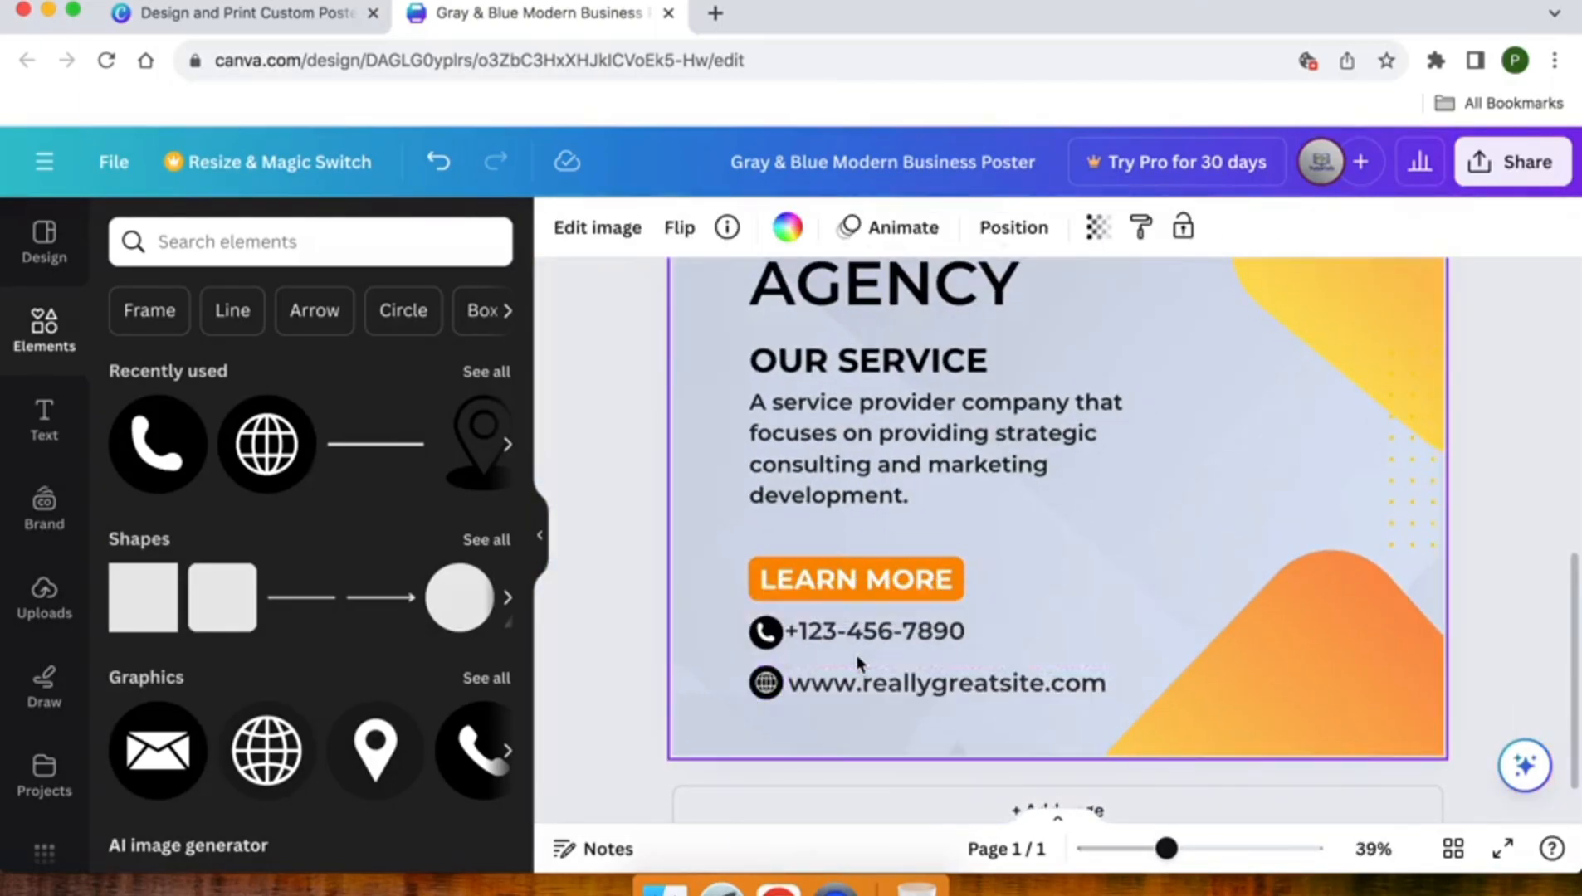
pyautogui.click(773, 687)
pyautogui.keyDown('shift'); pyautogui.click(864, 691); pyautogui.keyUp('shift')
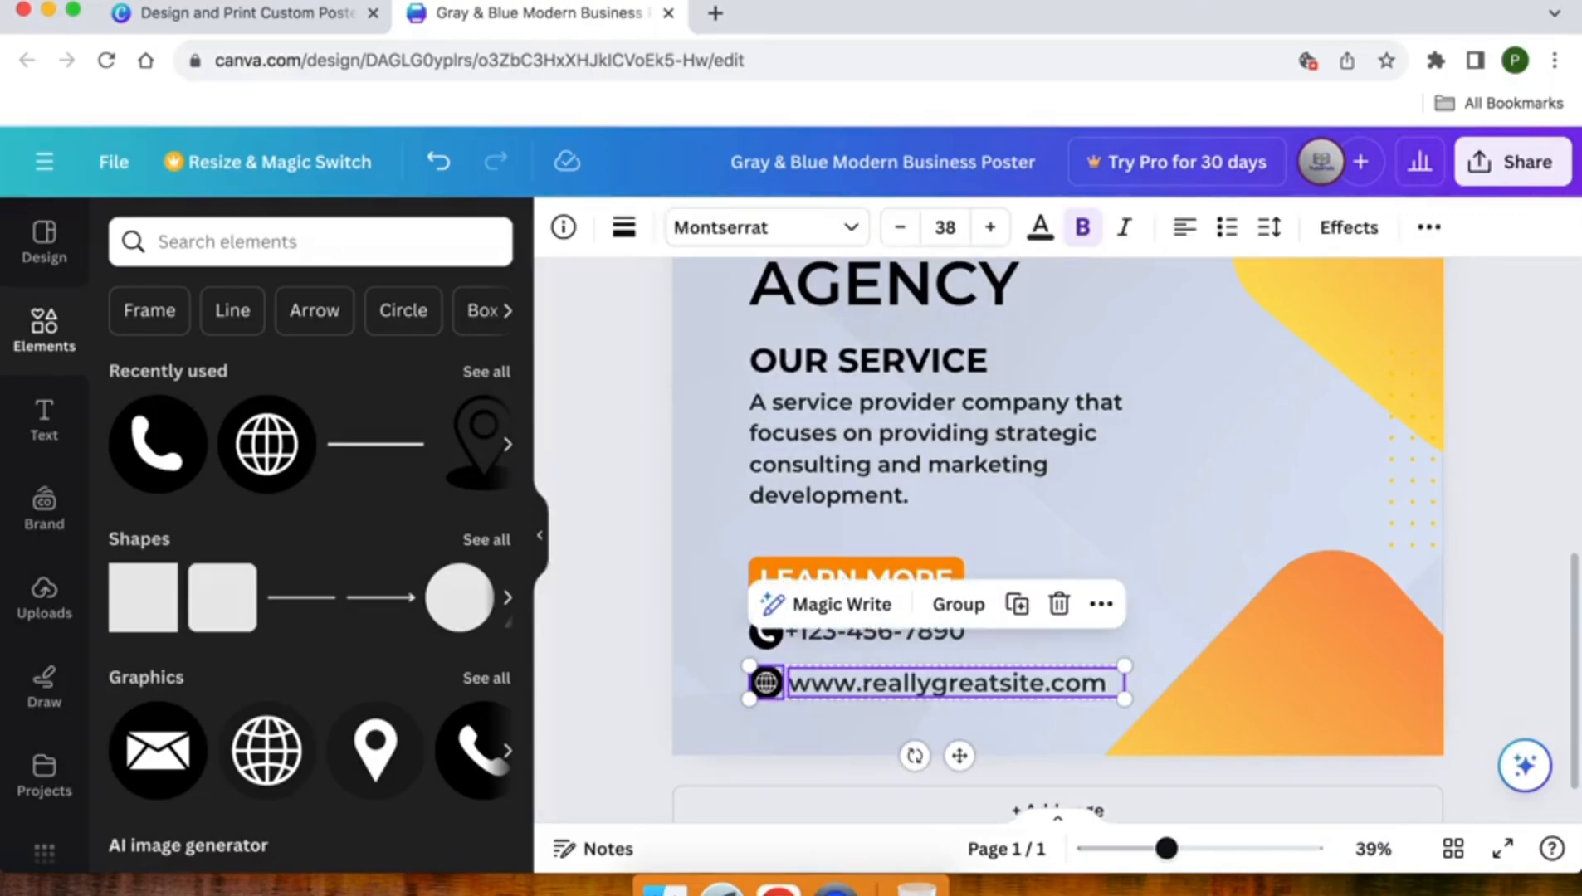
pyautogui.hotkey('shift', 'Up')
pyautogui.hotkey('shift', 'Up')
pyautogui.click(630, 645)
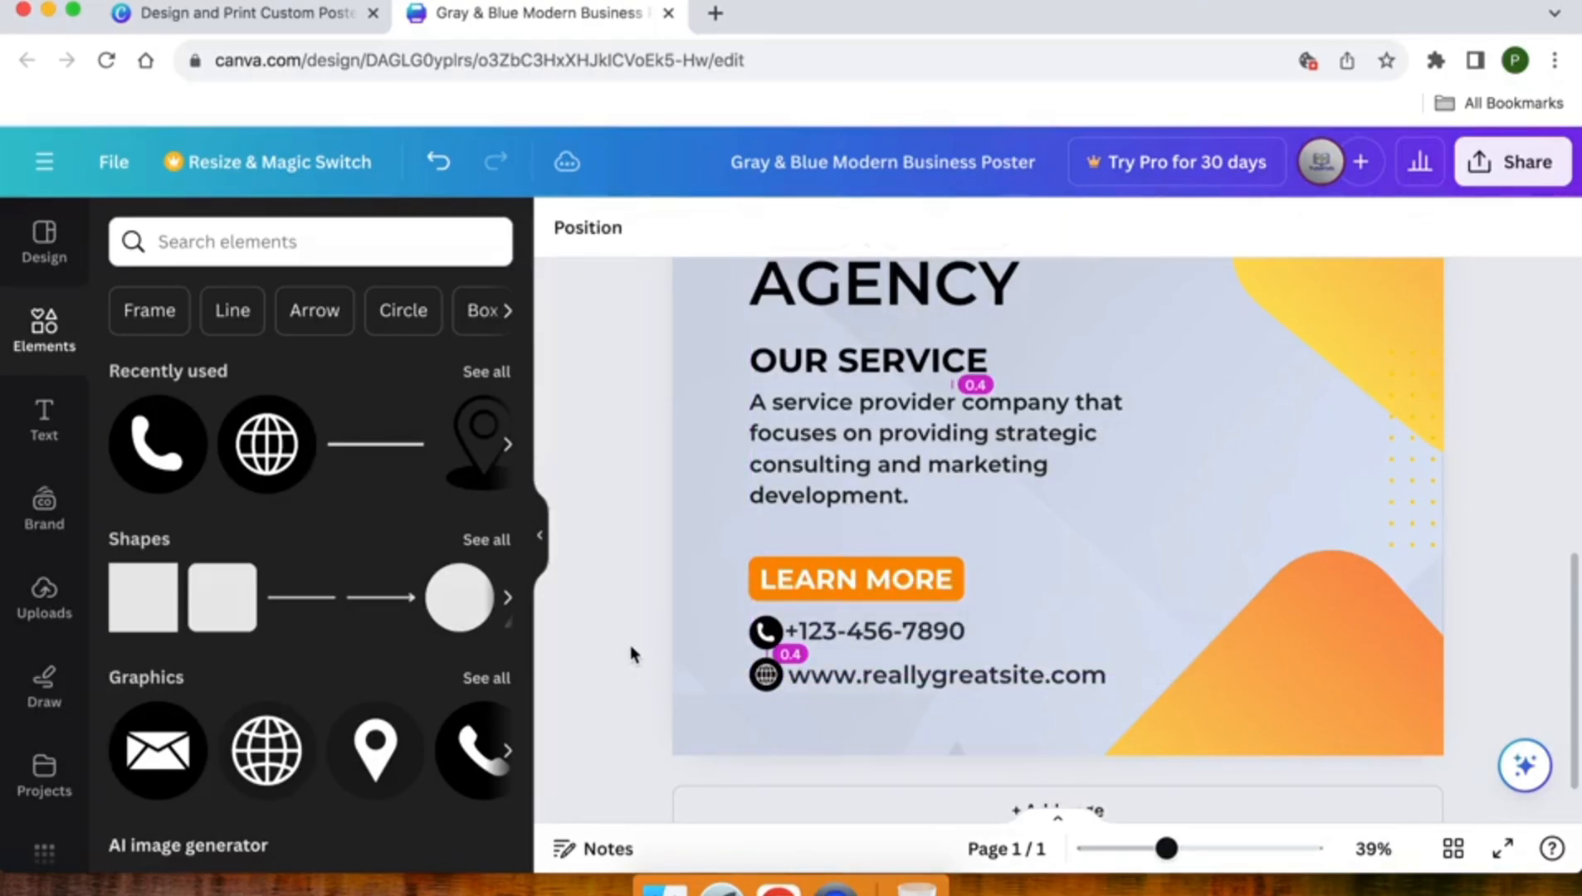
# - Review the available file types and download the poster as a PNG with the download settings saved
pyautogui.scroll(-5, 630, 645)
pyautogui.scroll(2, 630, 645)
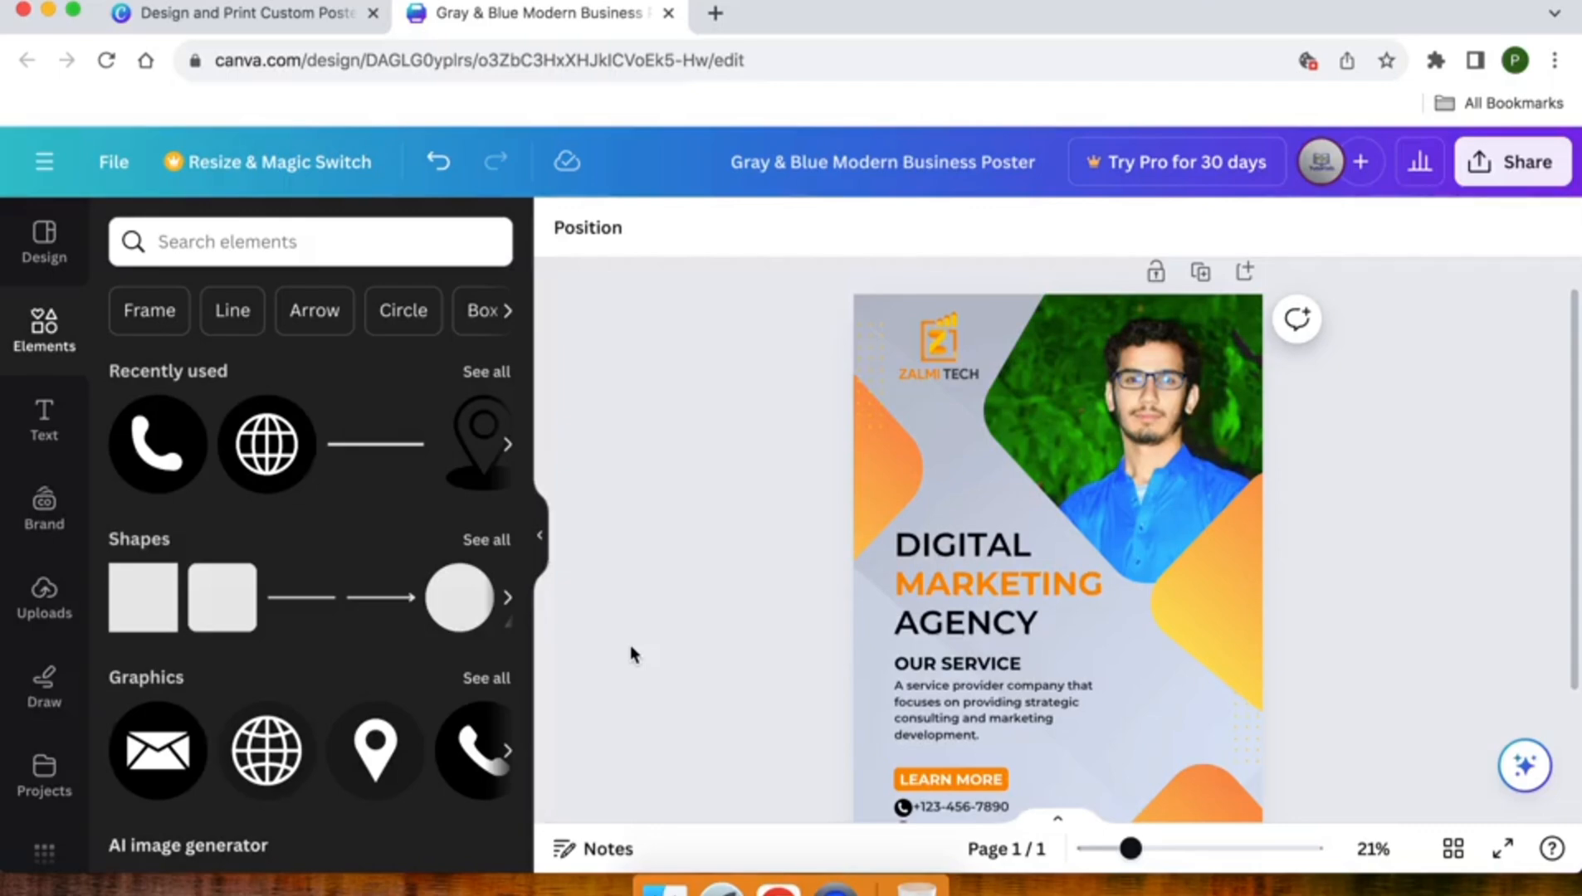
pyautogui.click(1514, 161)
pyautogui.scroll(-2, 1239, 435)
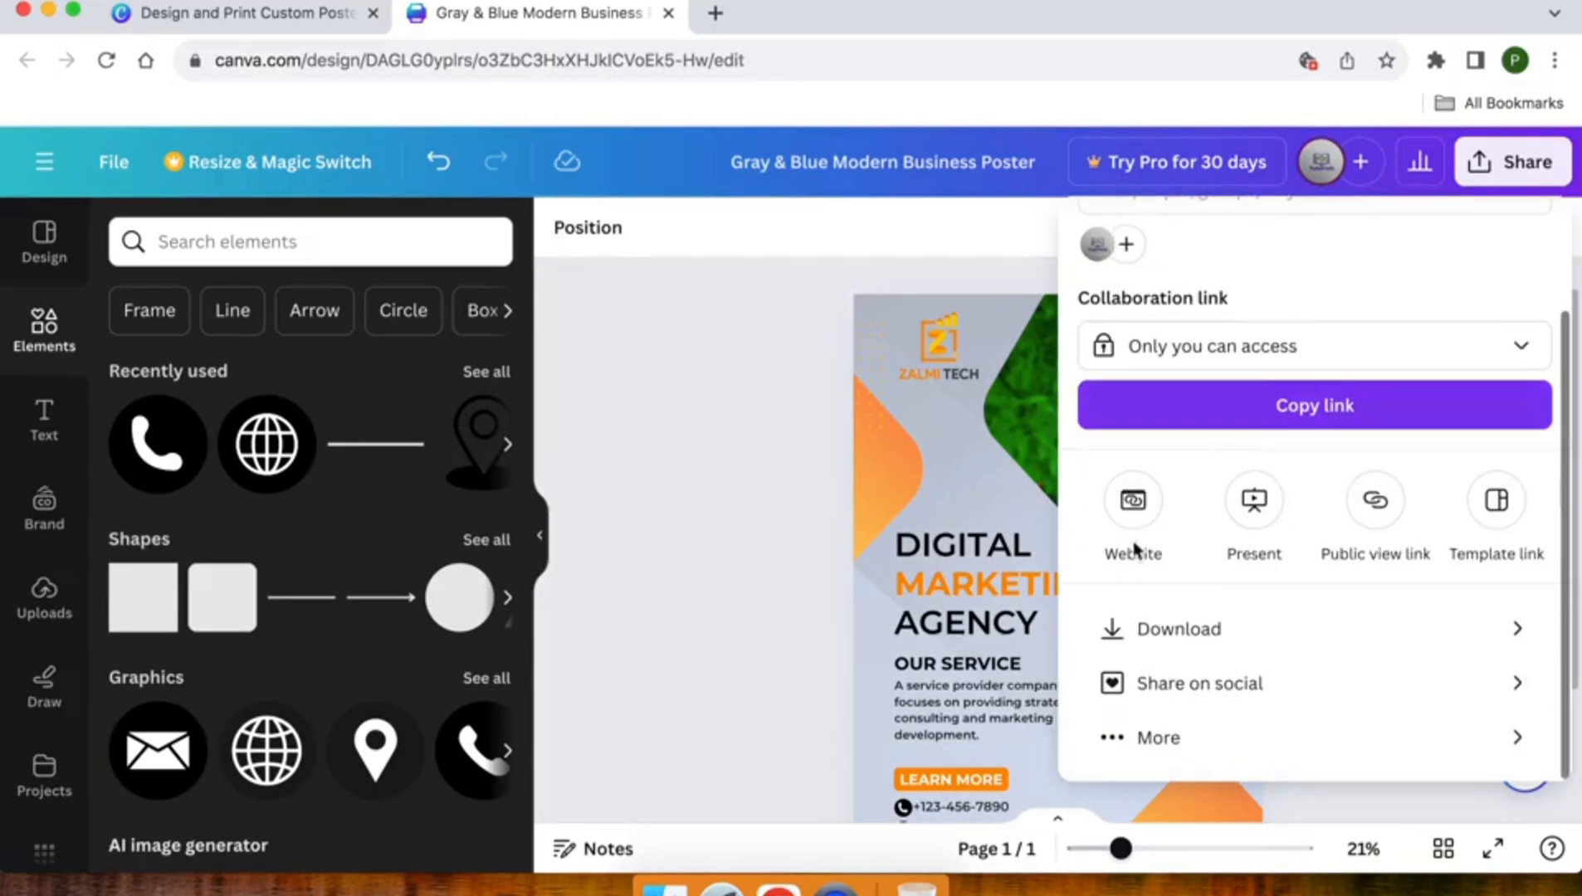
pyautogui.click(1192, 629)
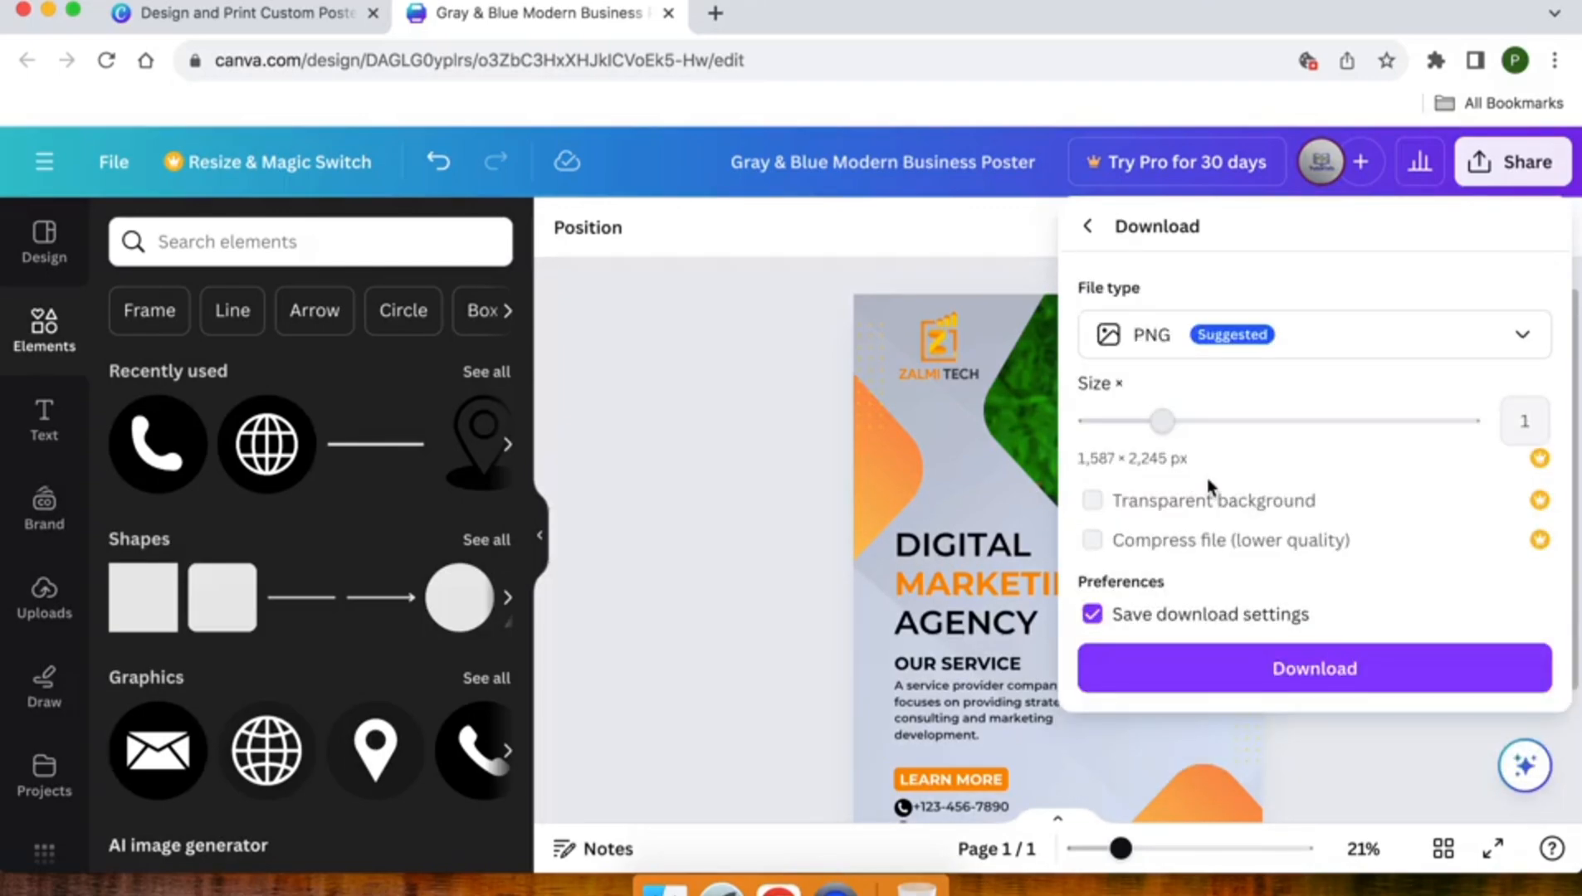
pyautogui.click(1324, 347)
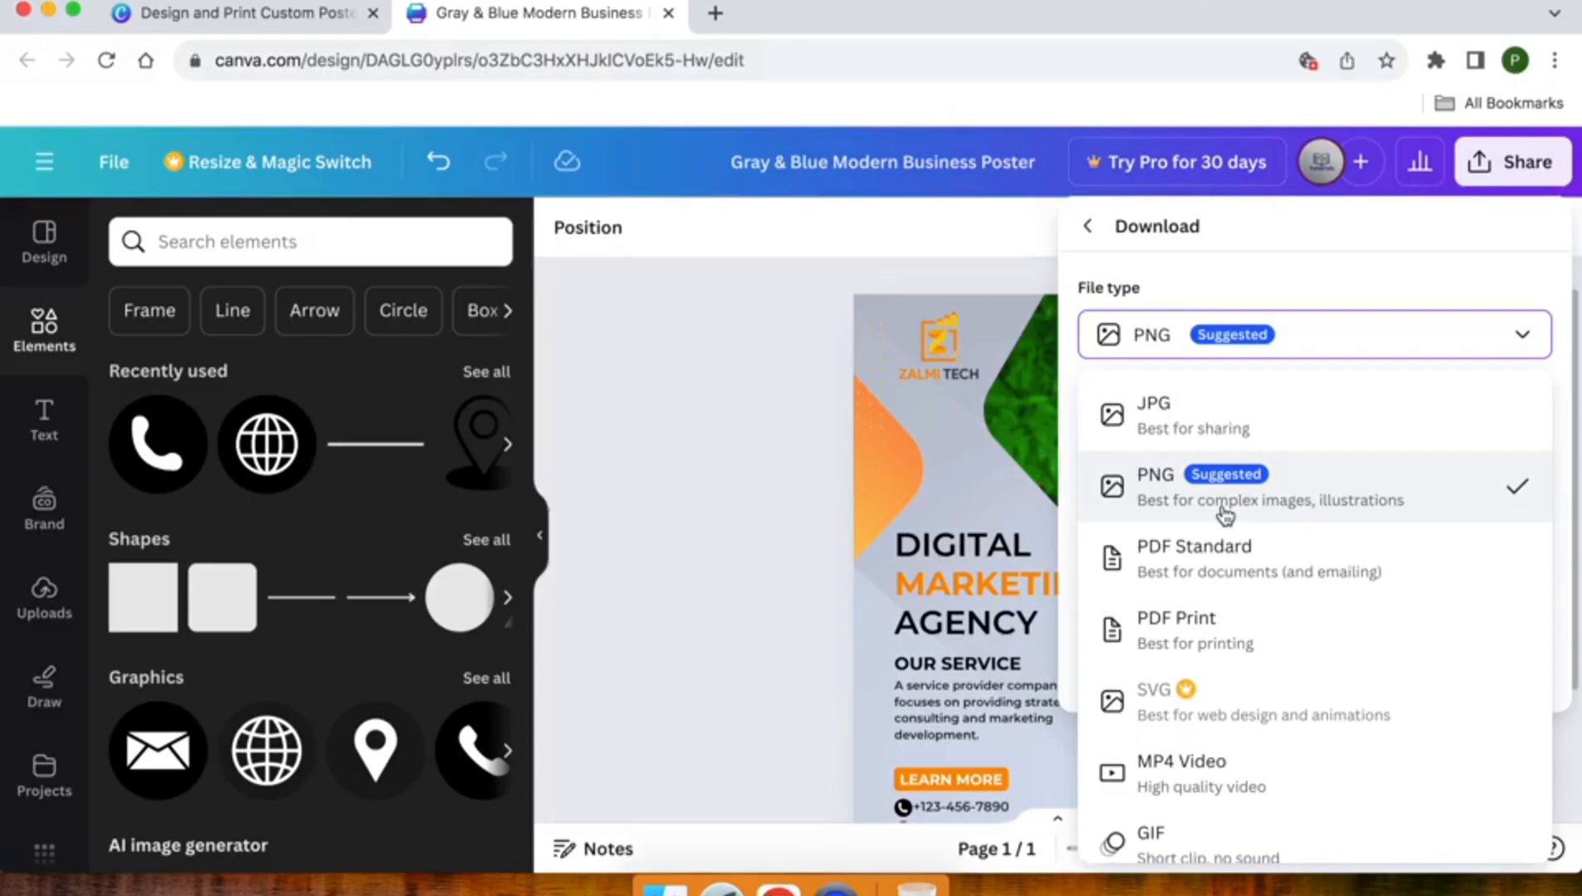
pyautogui.scroll(-1, 1261, 639)
pyautogui.scroll(1, 1261, 638)
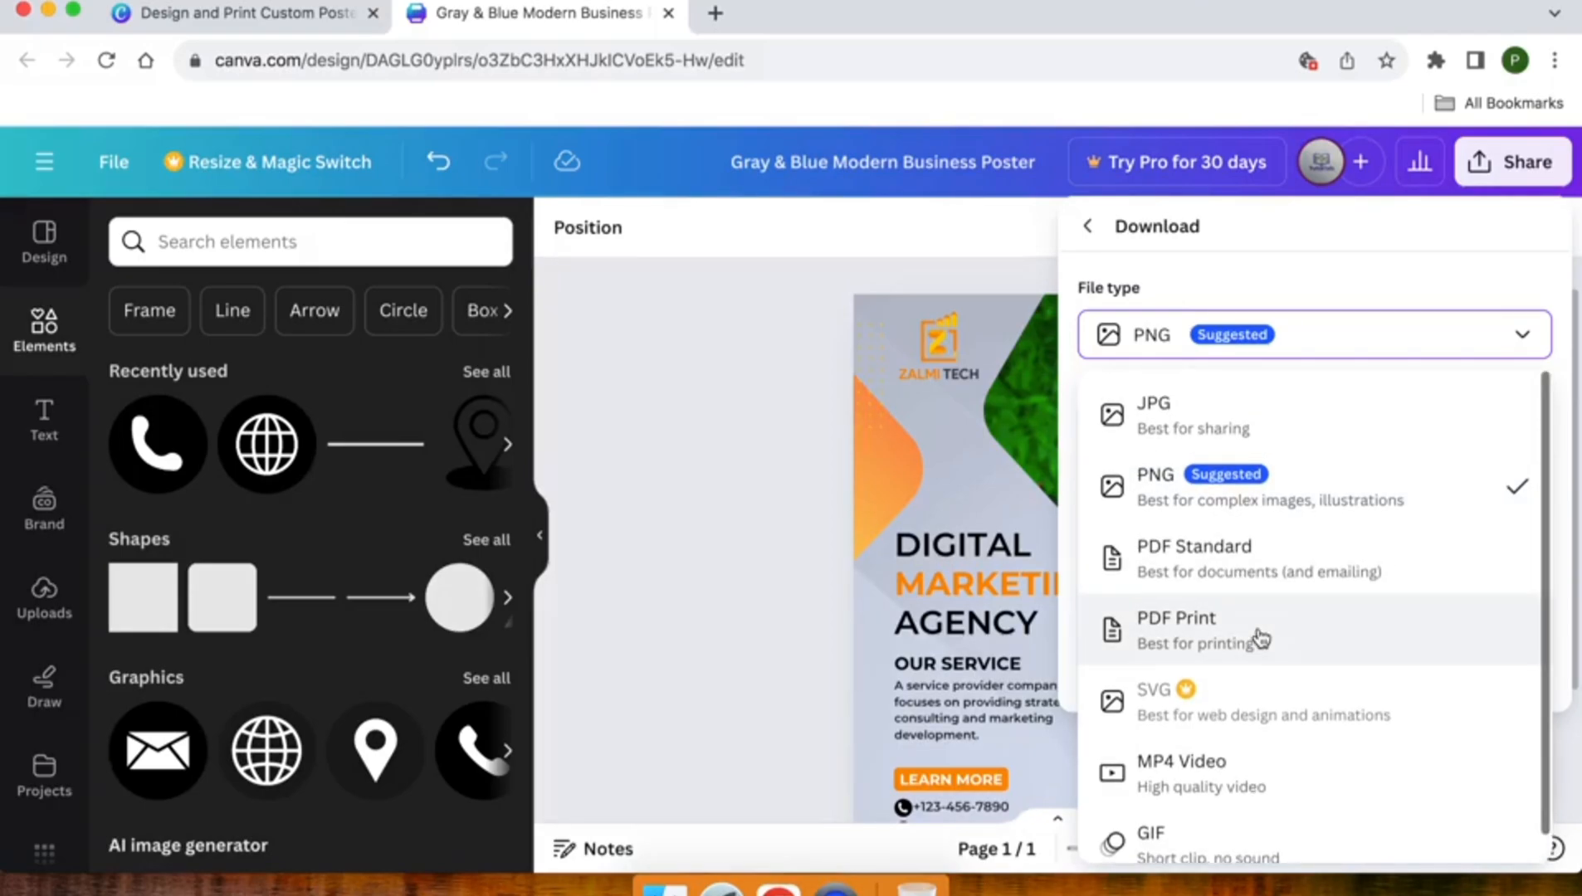
pyautogui.click(1261, 336)
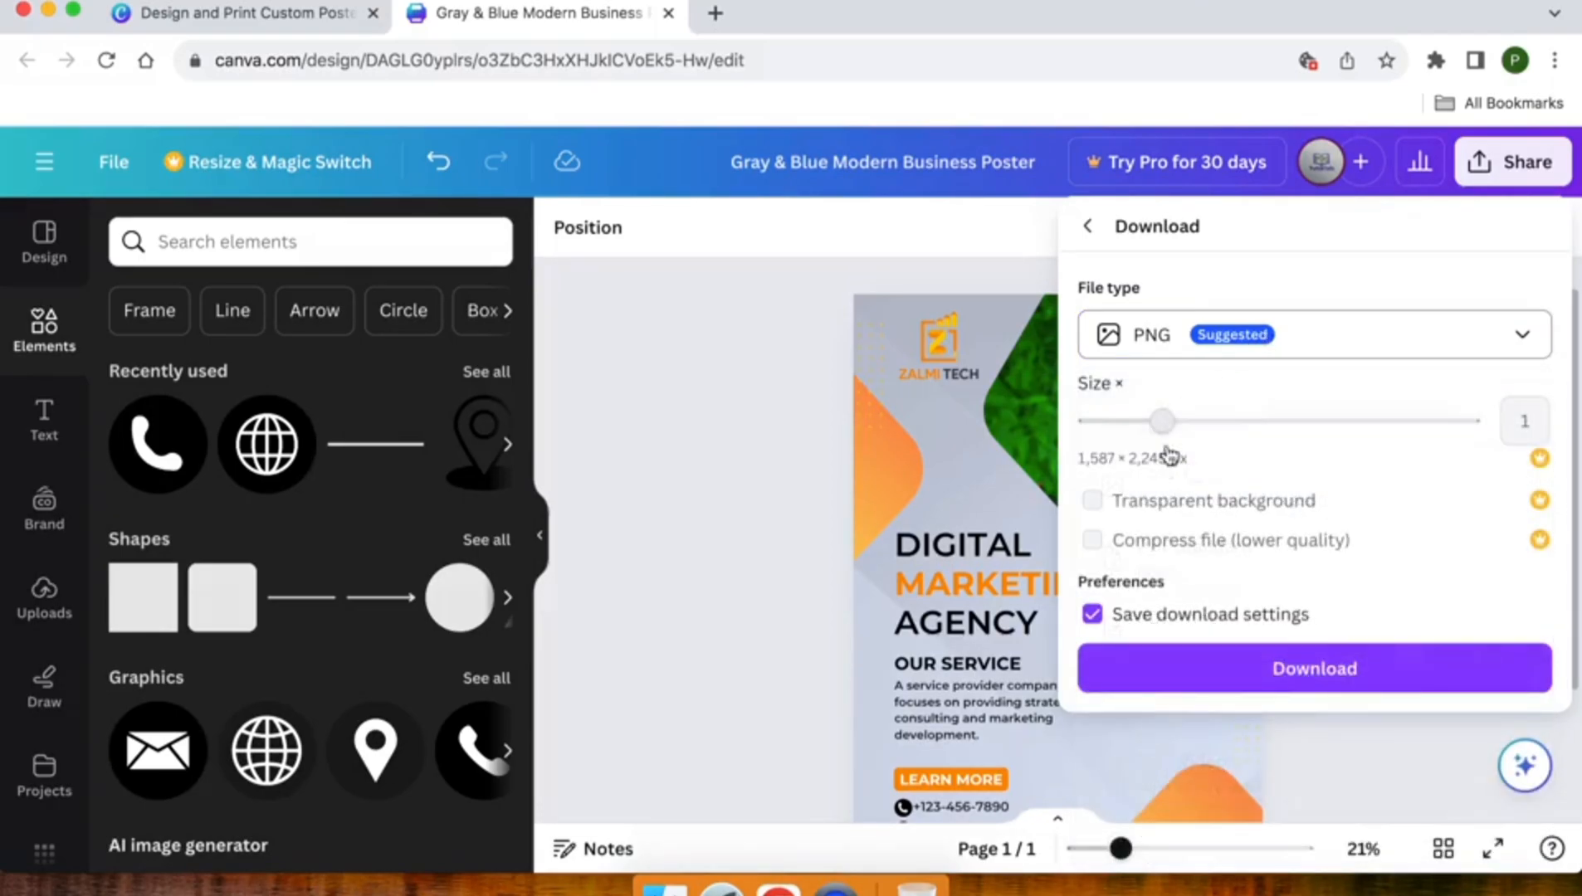
pyautogui.click(1242, 658)
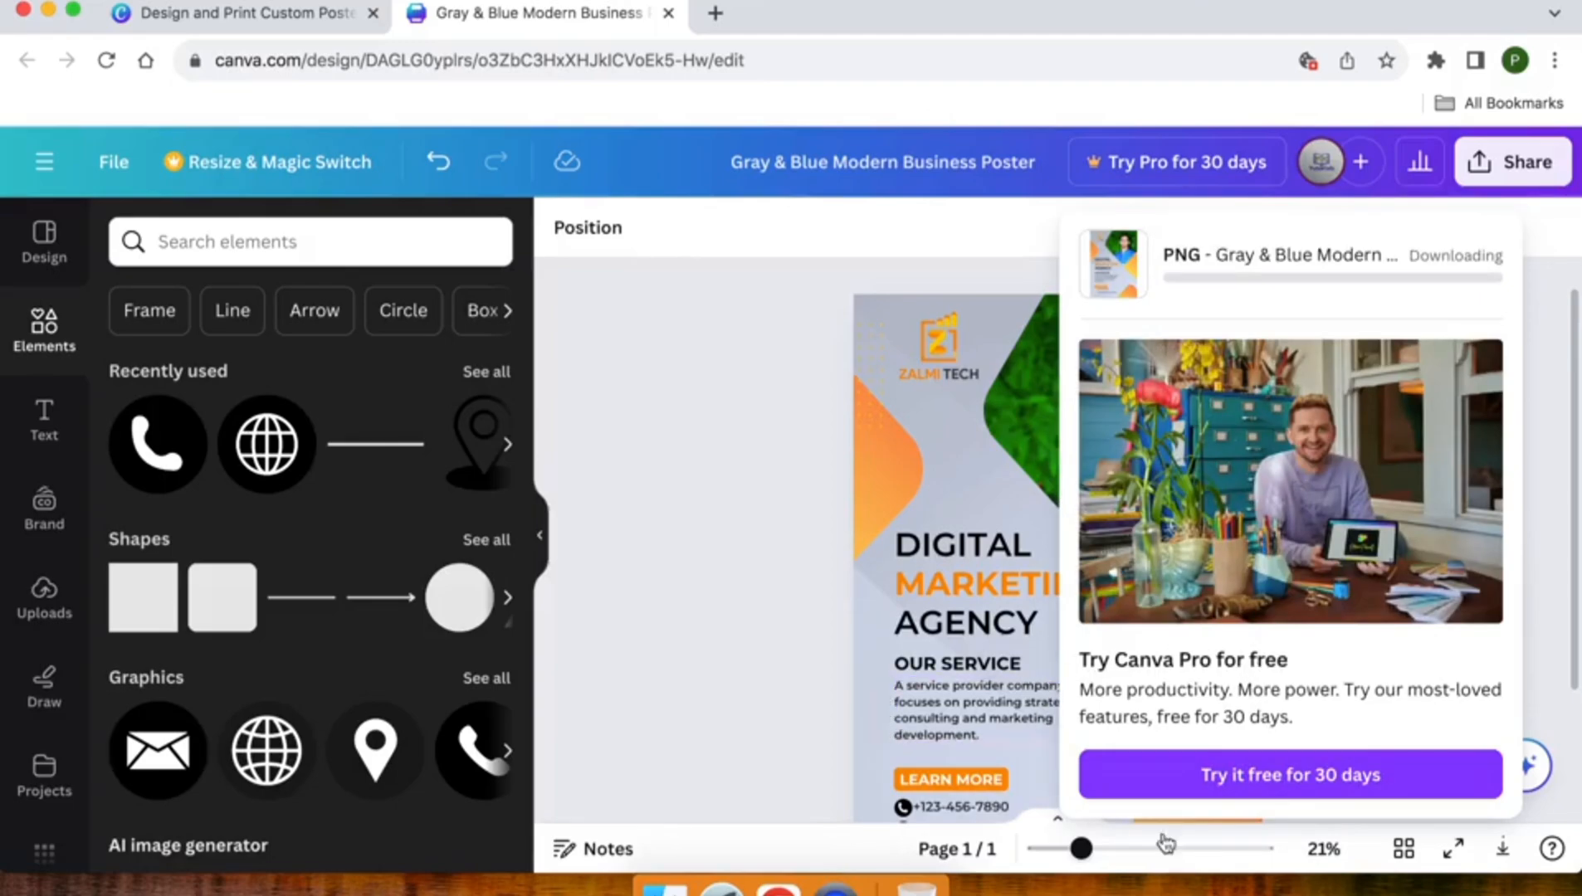
pyautogui.scroll(-3, 722, 606)
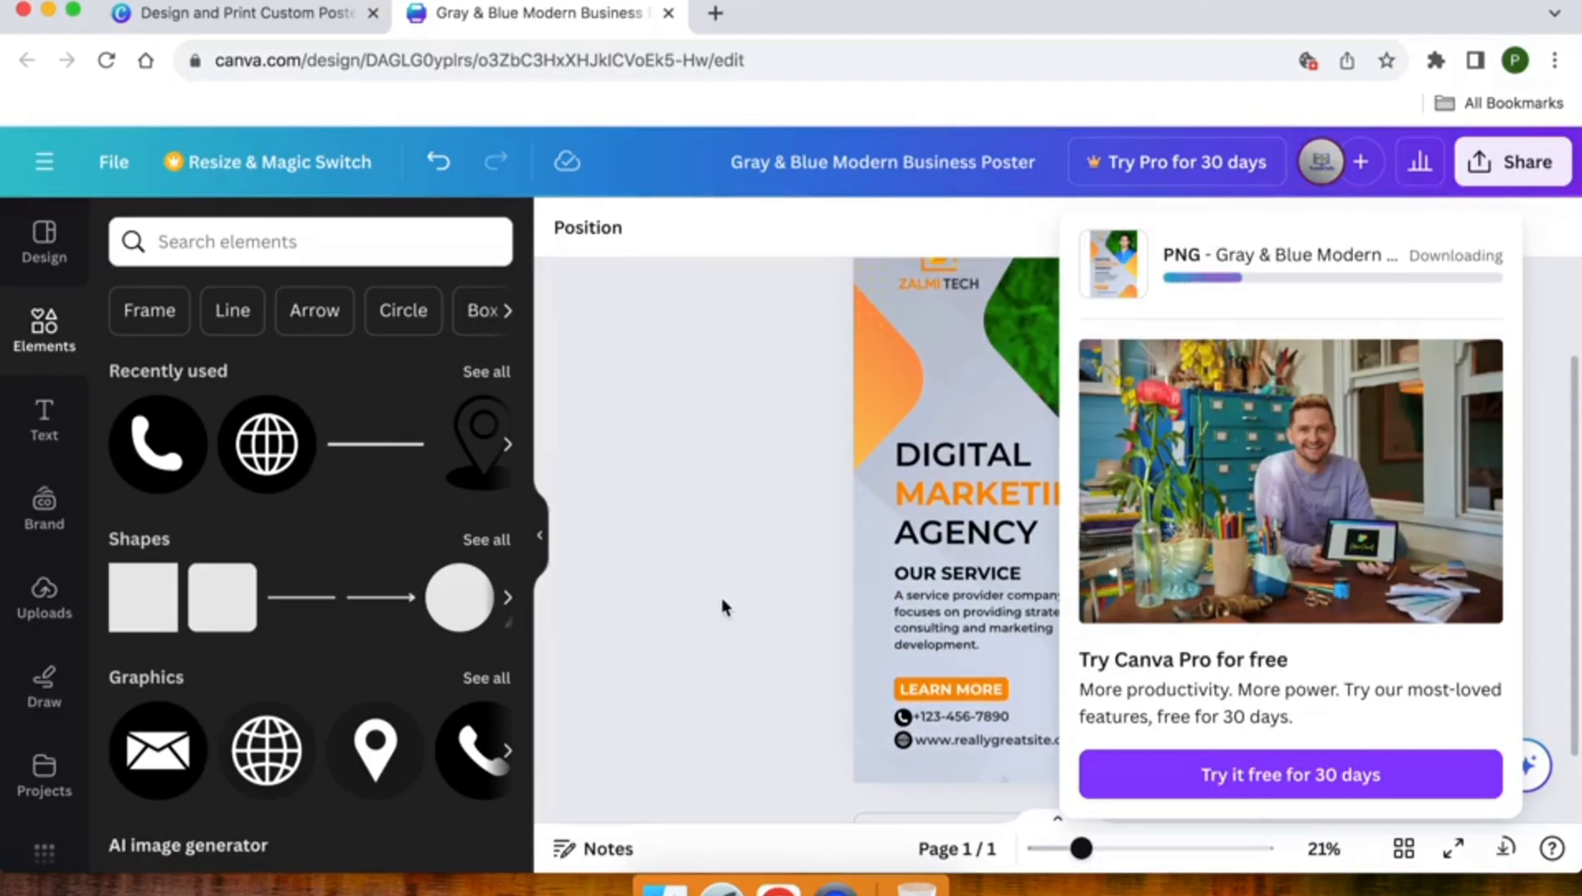
pyautogui.scroll(2, 722, 606)
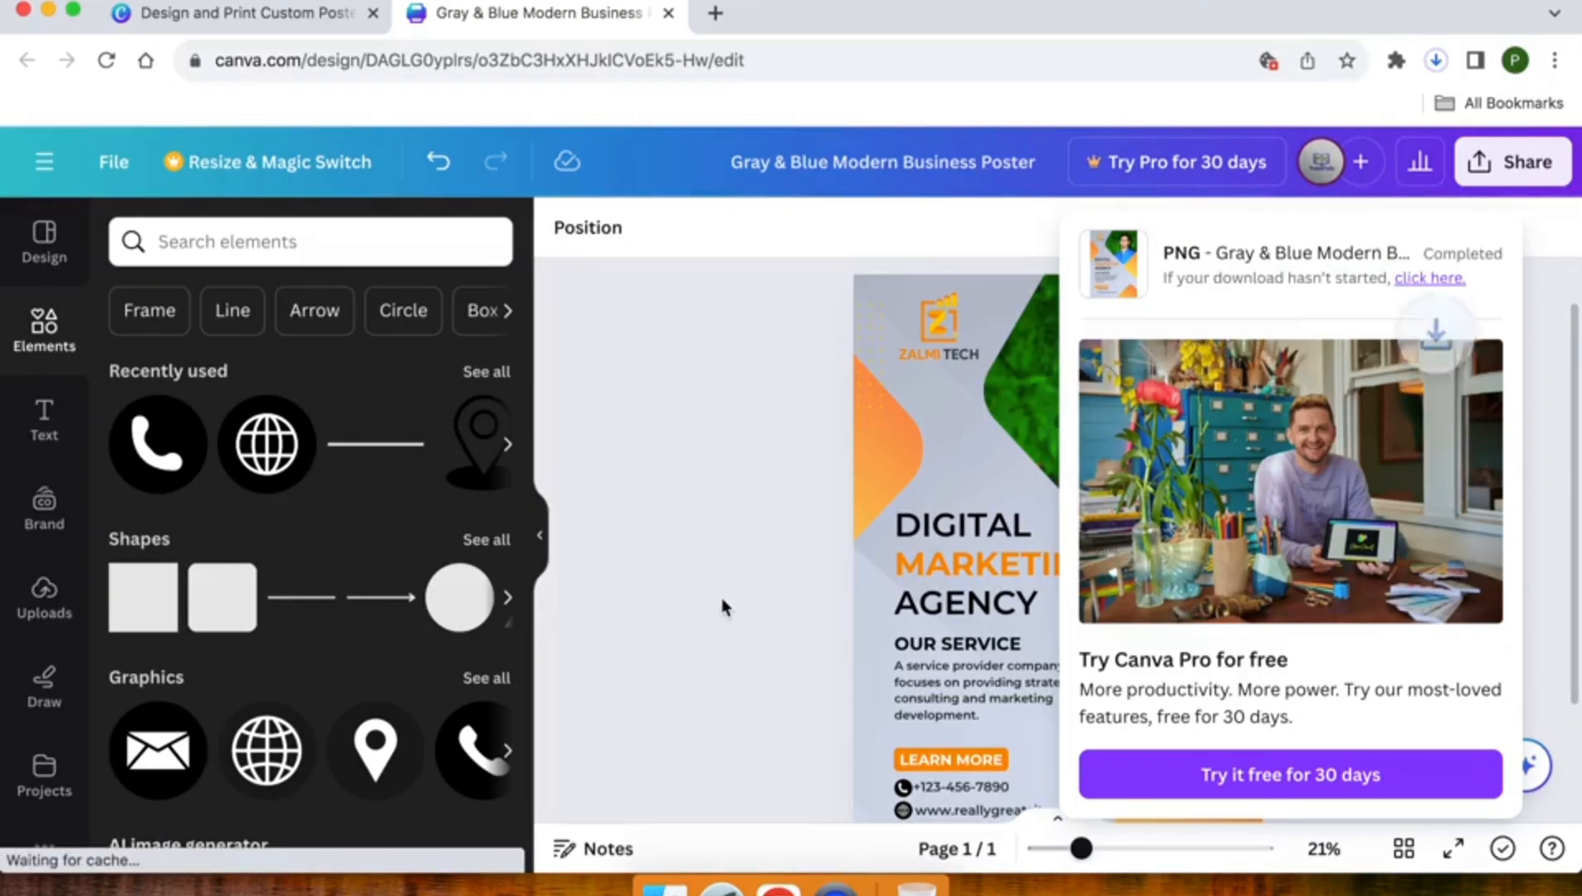
pyautogui.click(758, 498)
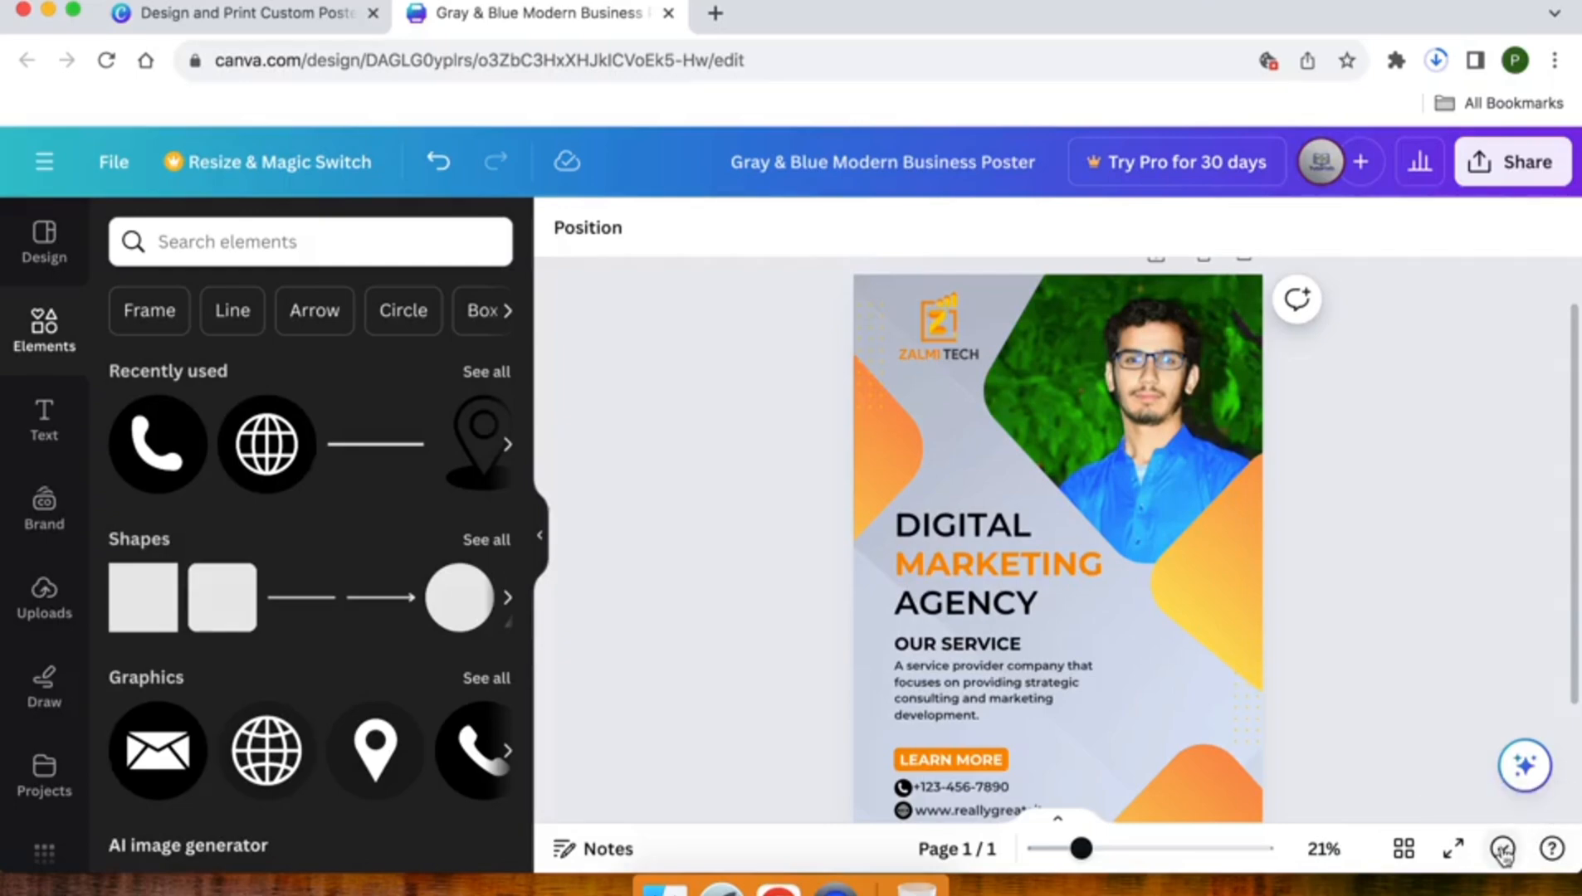
# - Open Gray & Blue Modern Business Poster.png from the Downloads folder and view it full screen
pyautogui.click(1503, 849)
pyautogui.click(812, 508)
pyautogui.scroll(-1, 810, 508)
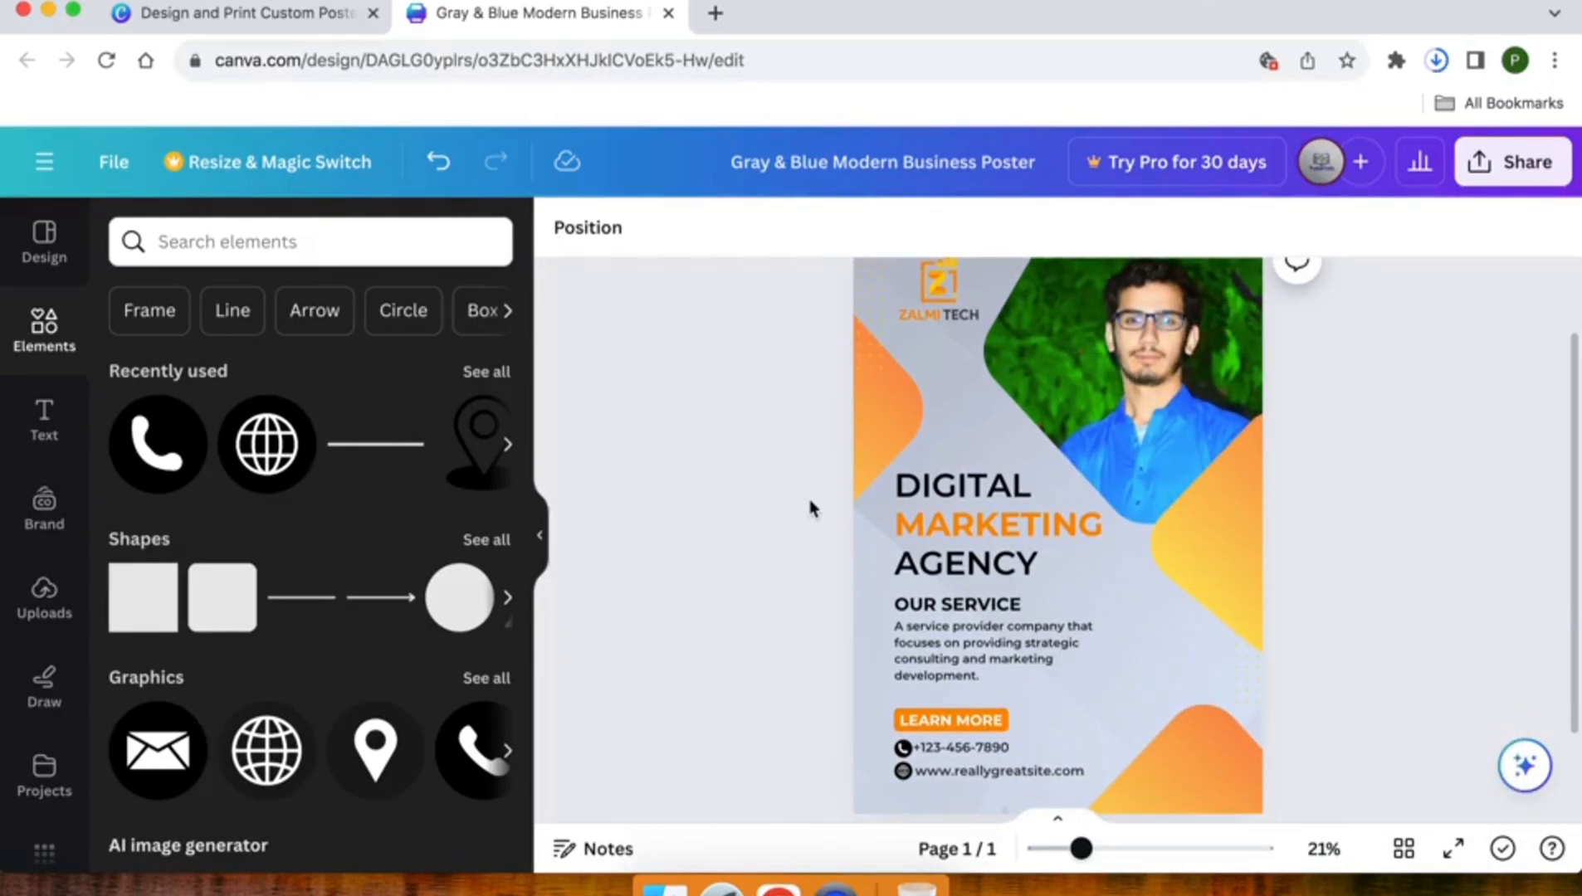
pyautogui.click(1437, 61)
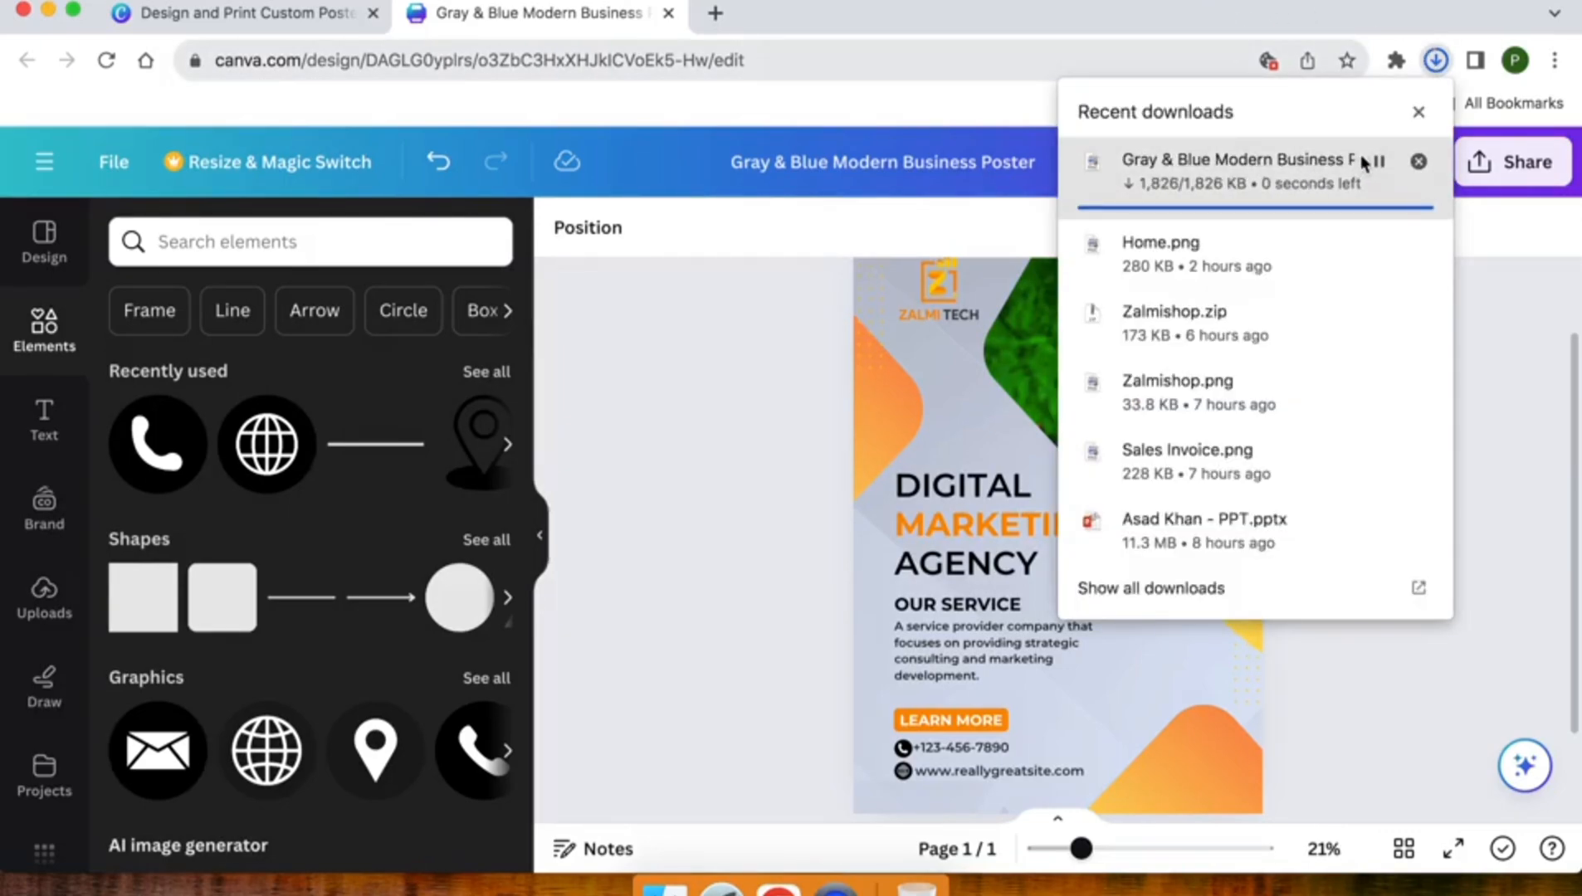
pyautogui.click(1379, 161)
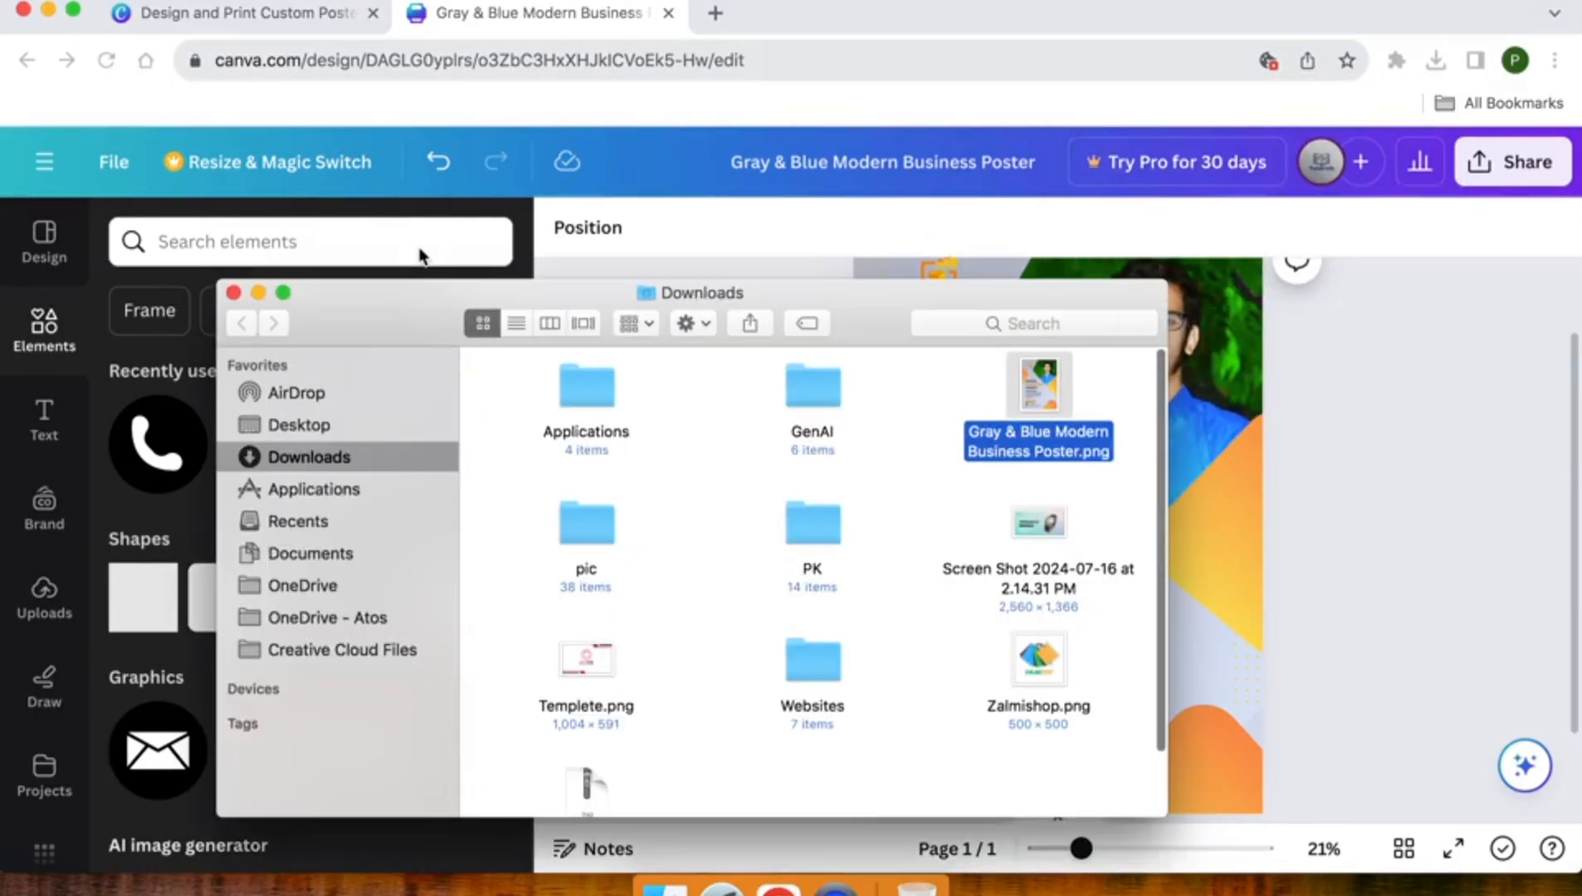
pyautogui.doubleClick(1048, 371)
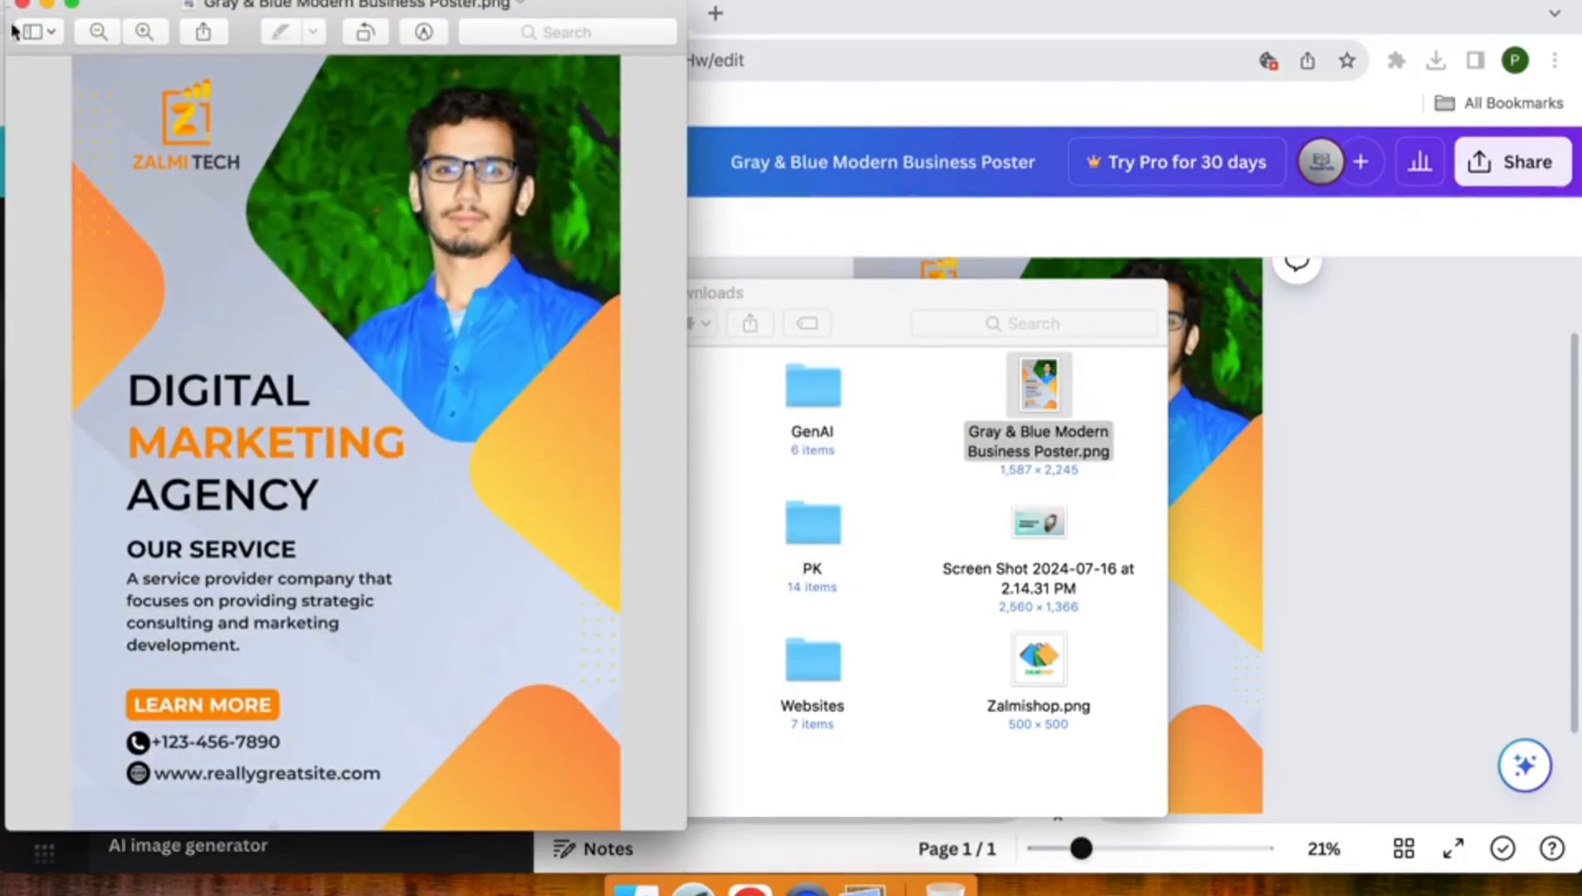
pyautogui.click(75, 6)
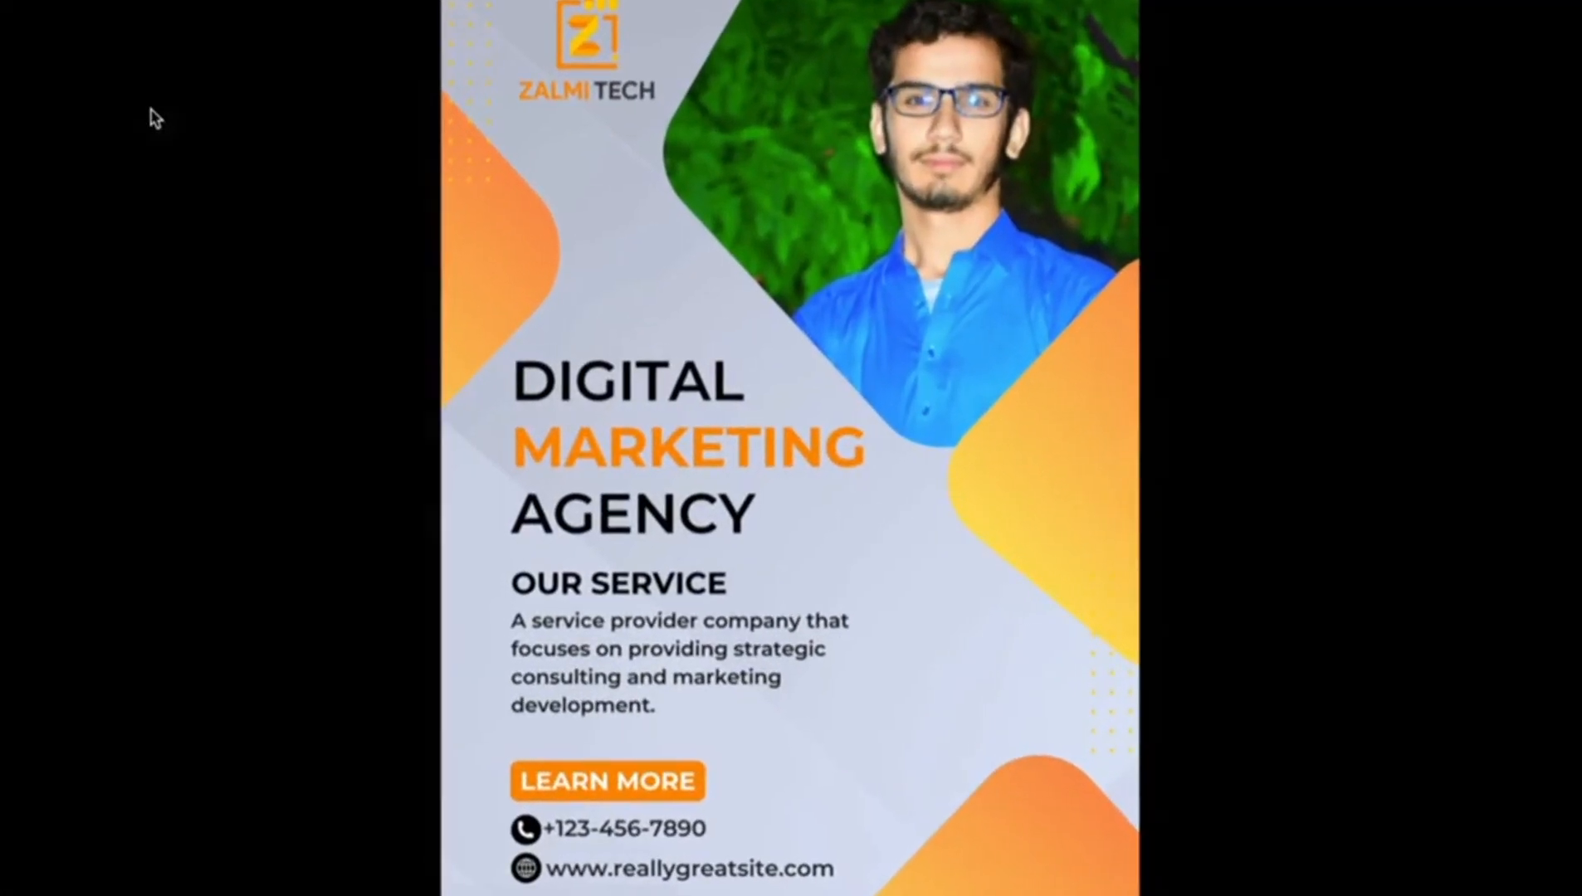